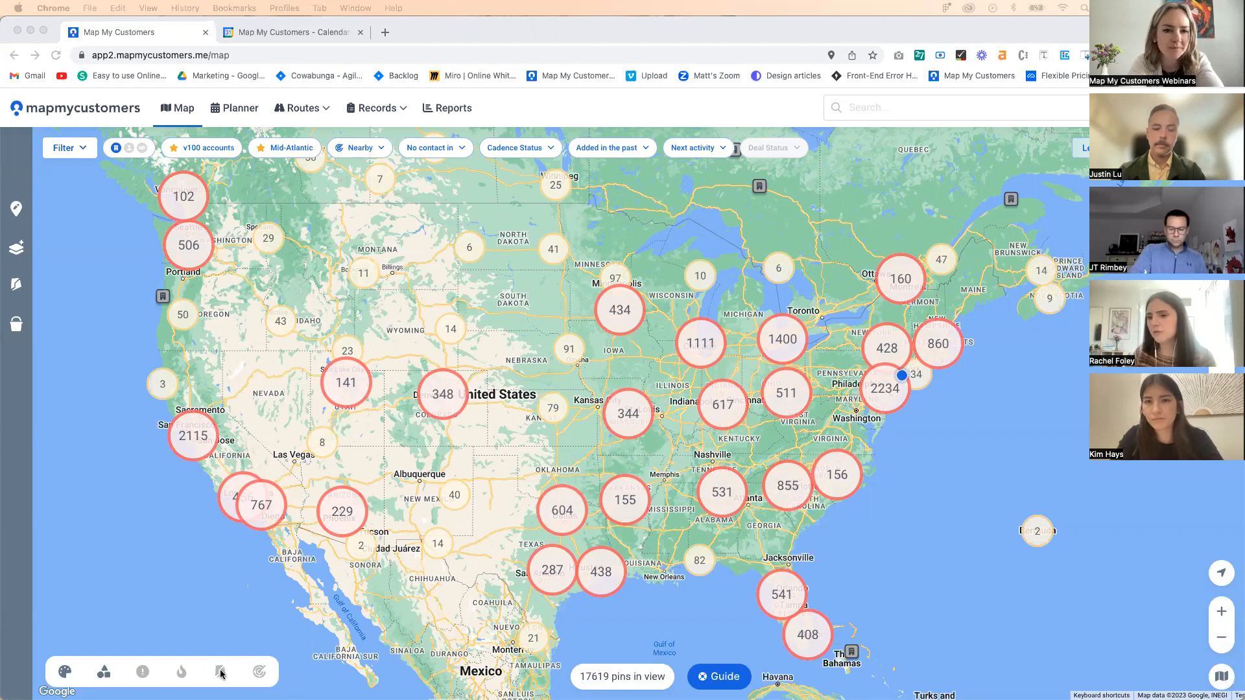
# Turn on the Territories overlay to display all sales territories on the map.
pyautogui.click(185, 631)
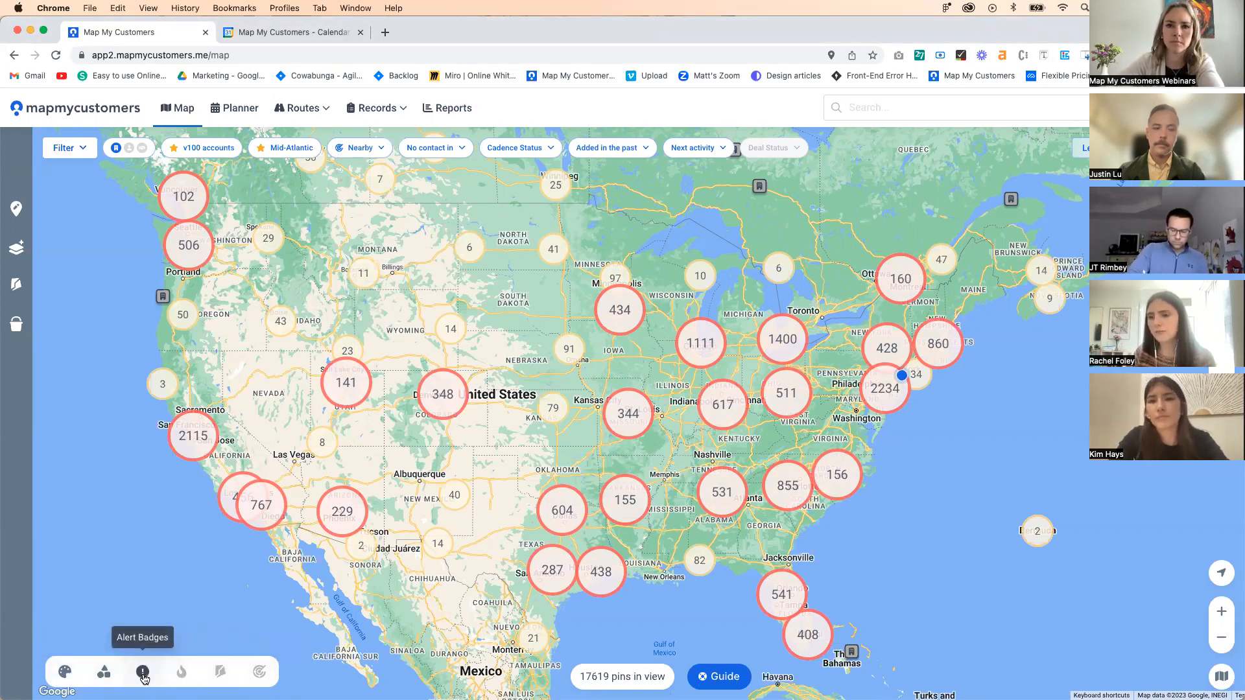
pyautogui.click(220, 675)
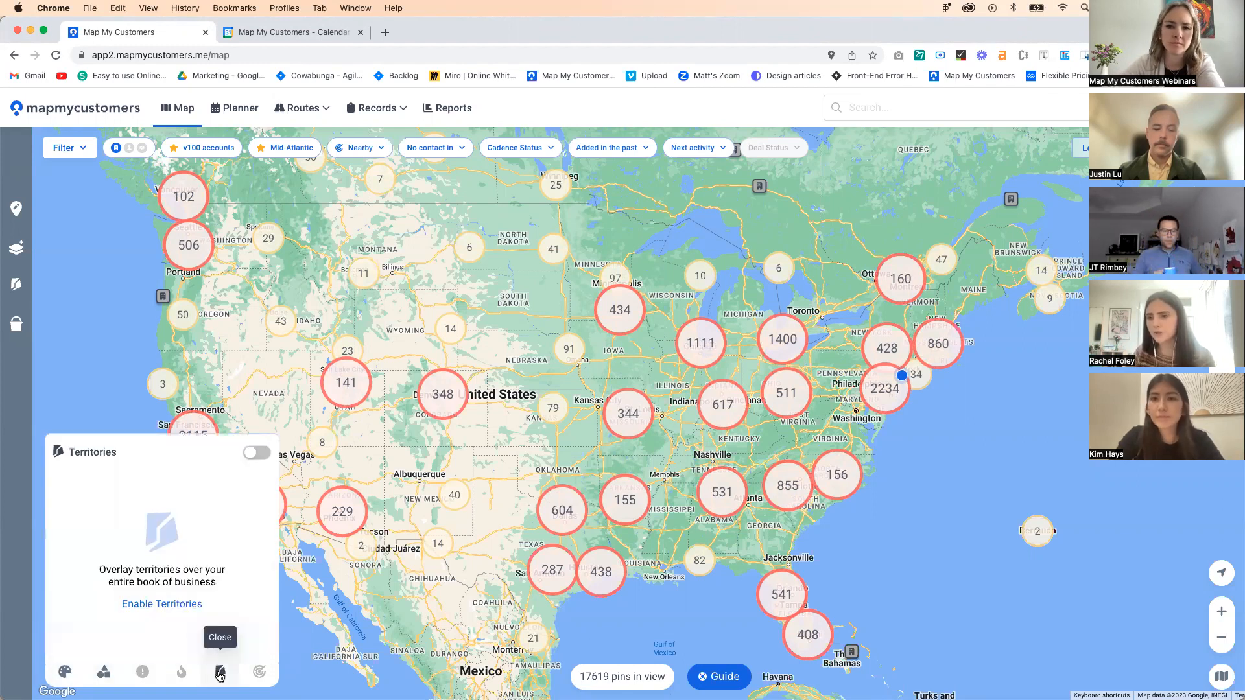
pyautogui.click(257, 453)
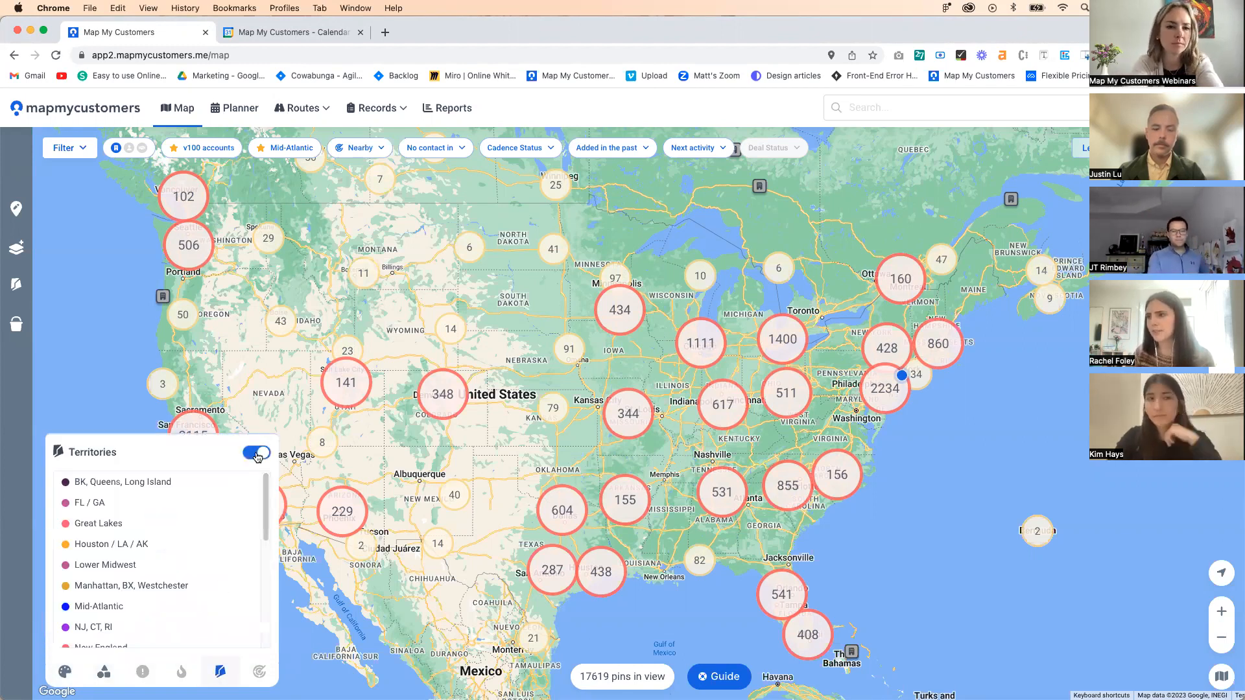
pyautogui.click(219, 671)
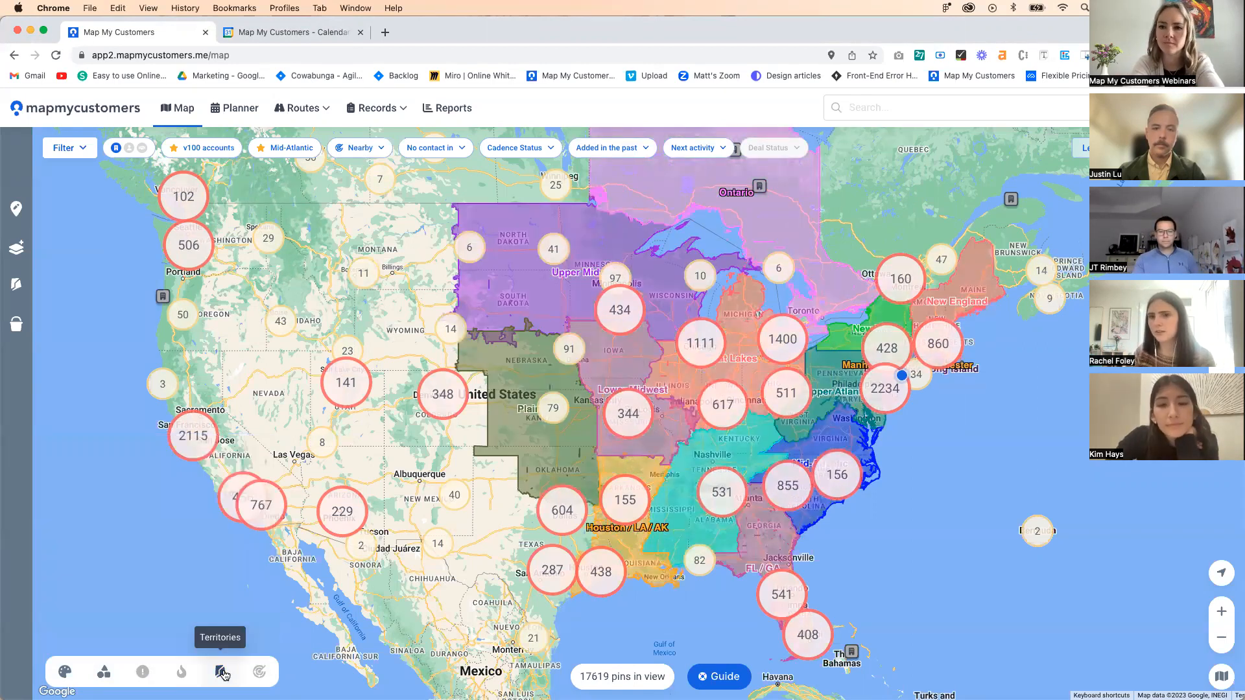
# Open the Mid-Atlantic territory in its own territory view from the map overlay.
pyautogui.moveTo(857, 534); pyautogui.dragTo(847, 536)
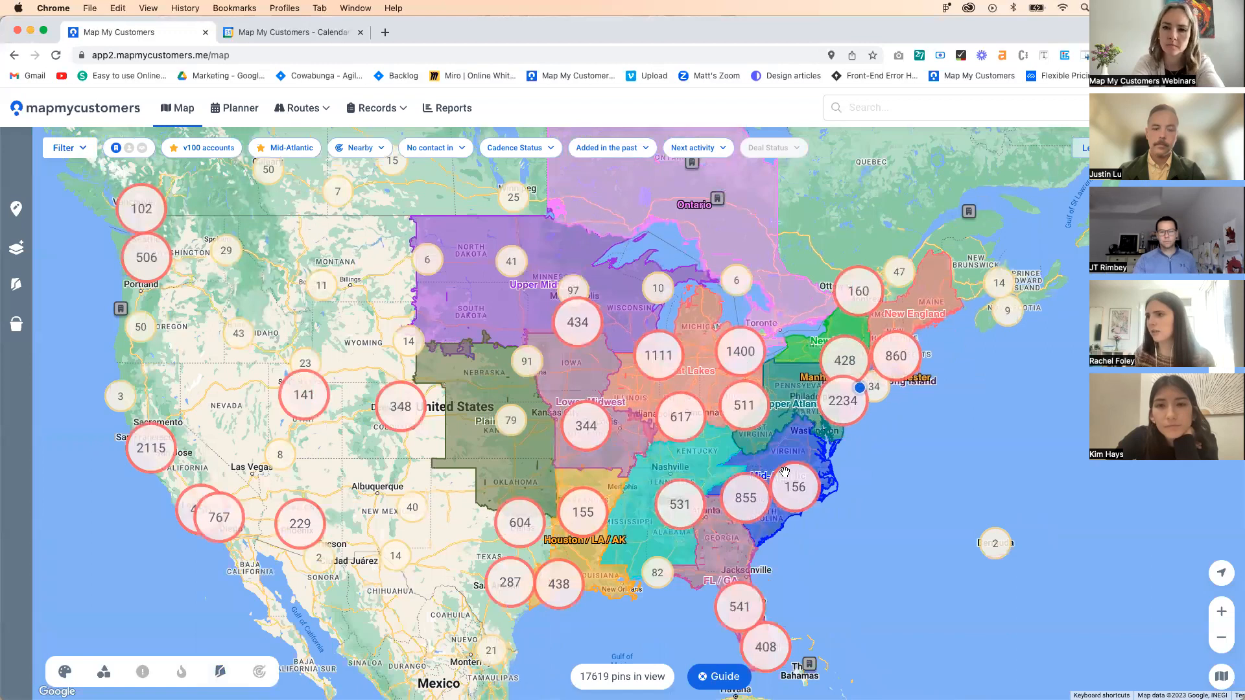
pyautogui.moveTo(784, 472); pyautogui.dragTo(688, 472)
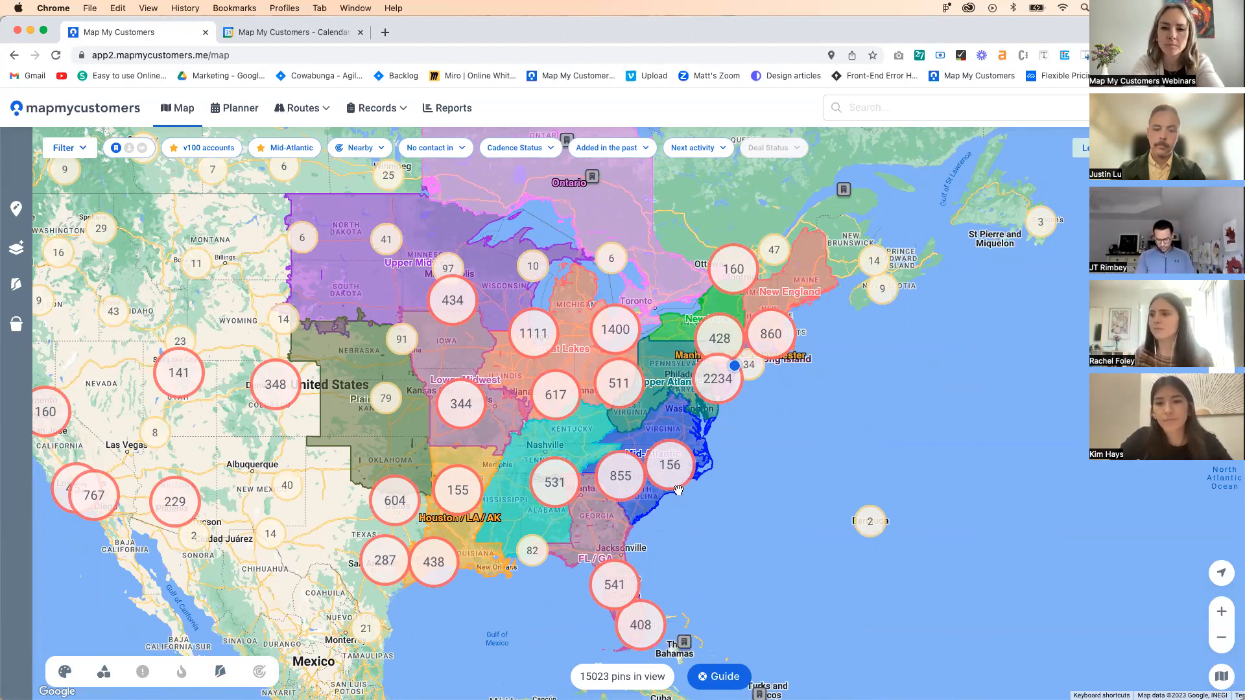
pyautogui.moveTo(687, 448); pyautogui.dragTo(666, 465)
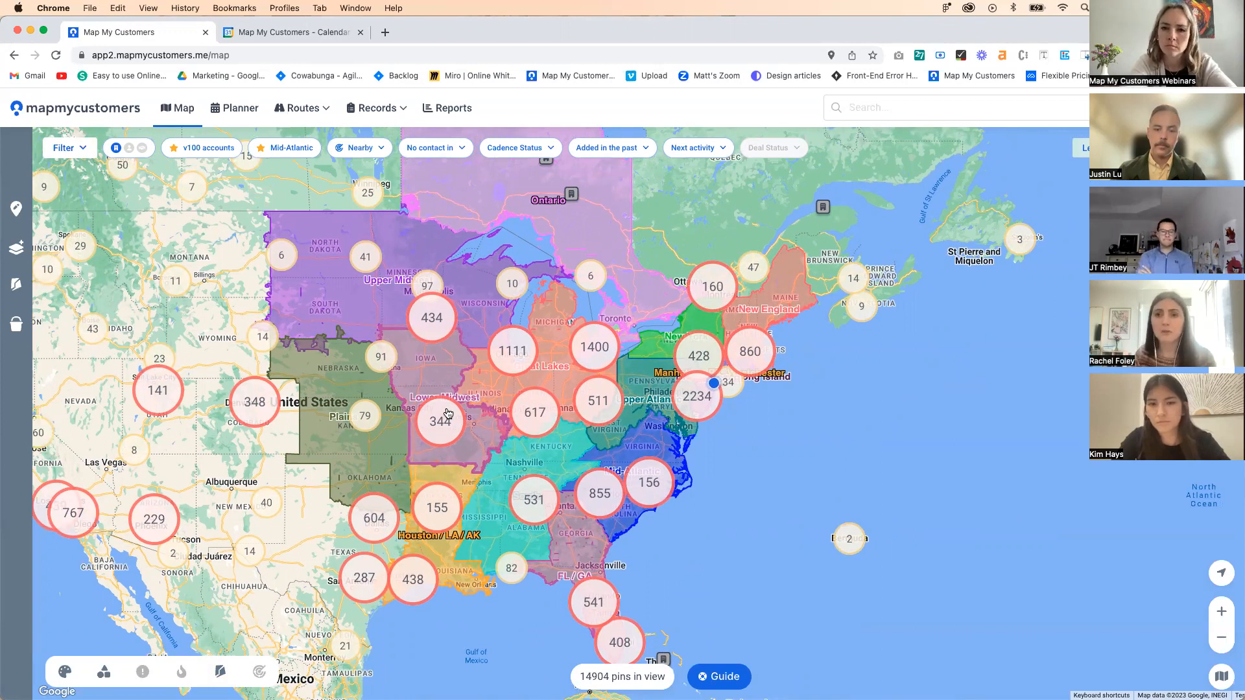
pyautogui.moveTo(566, 526); pyautogui.dragTo(537, 512)
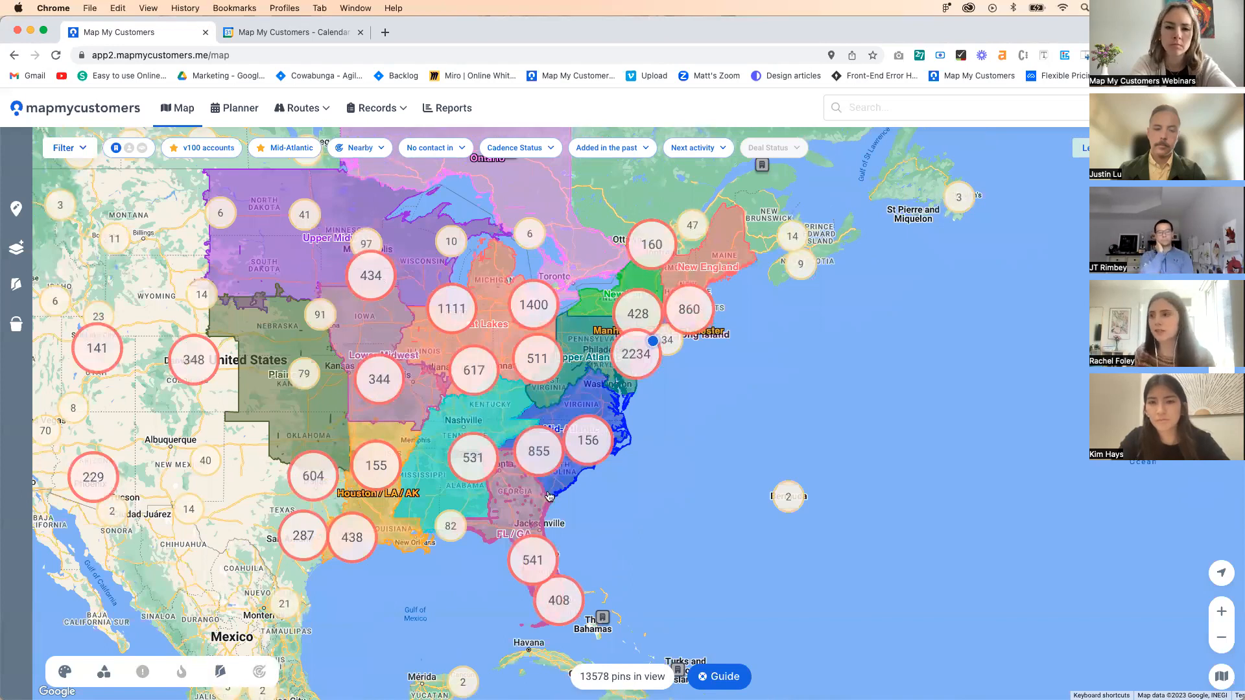
pyautogui.hscroll(-3, 616, 538)
pyautogui.scroll(2, 616, 538)
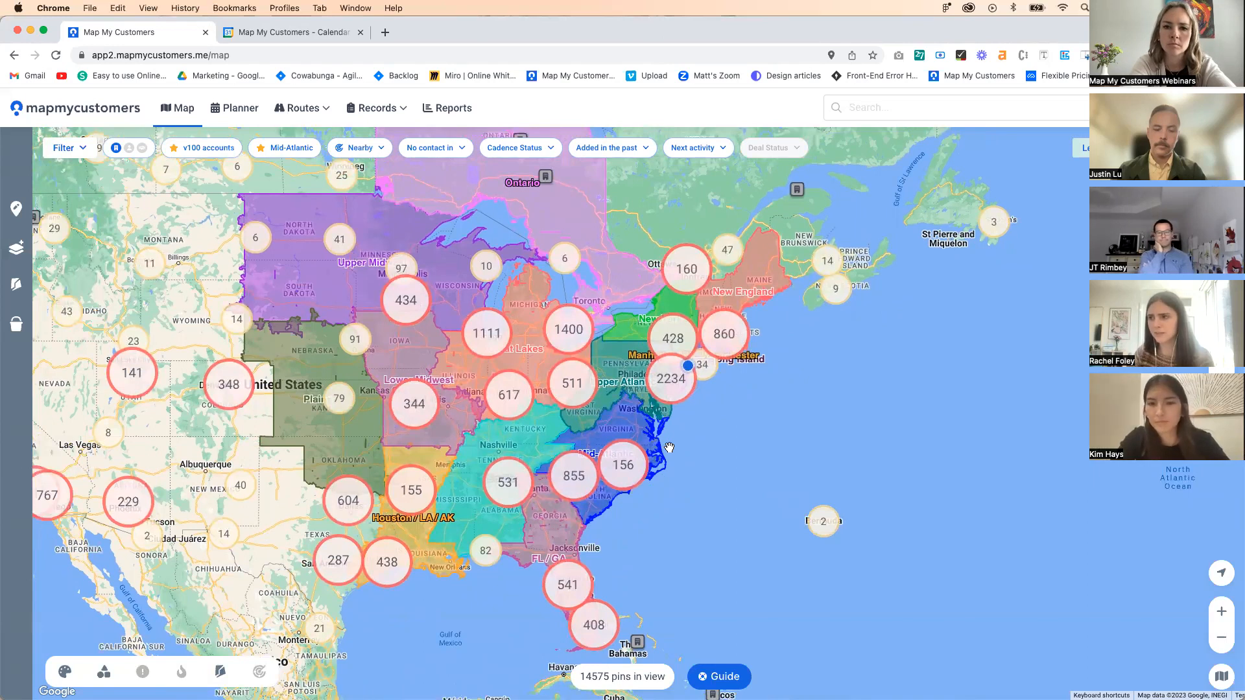
pyautogui.scroll(3, 669, 447)
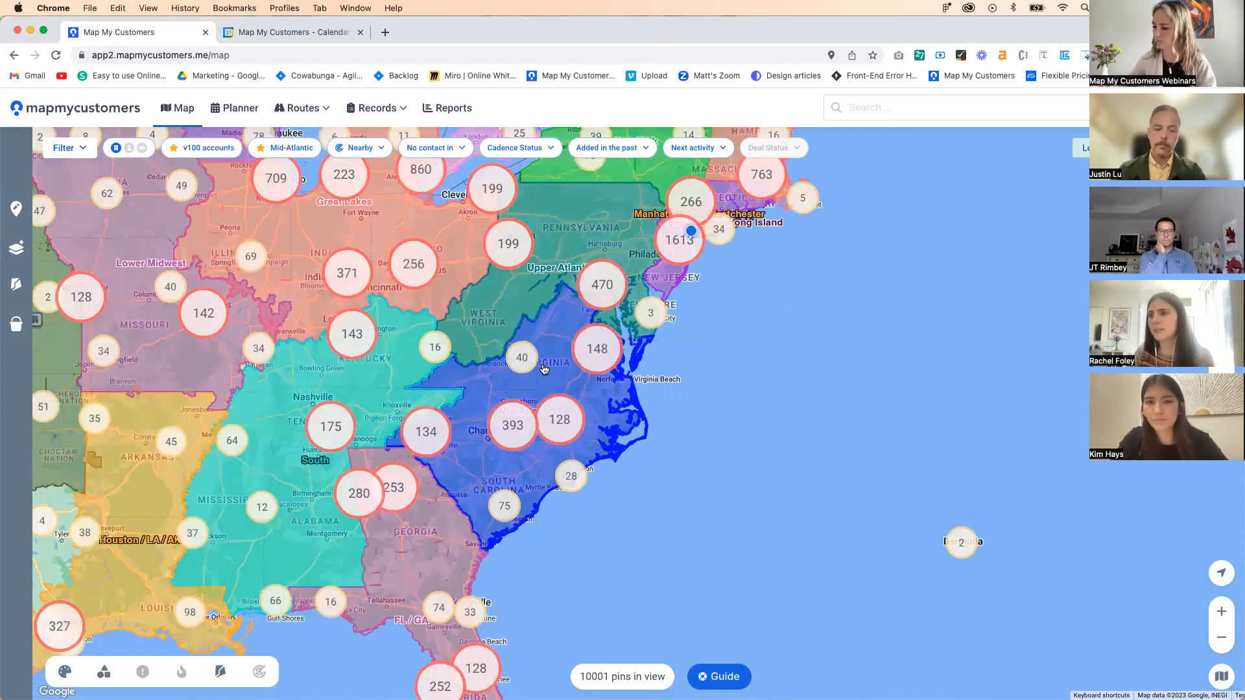
pyautogui.click(218, 675)
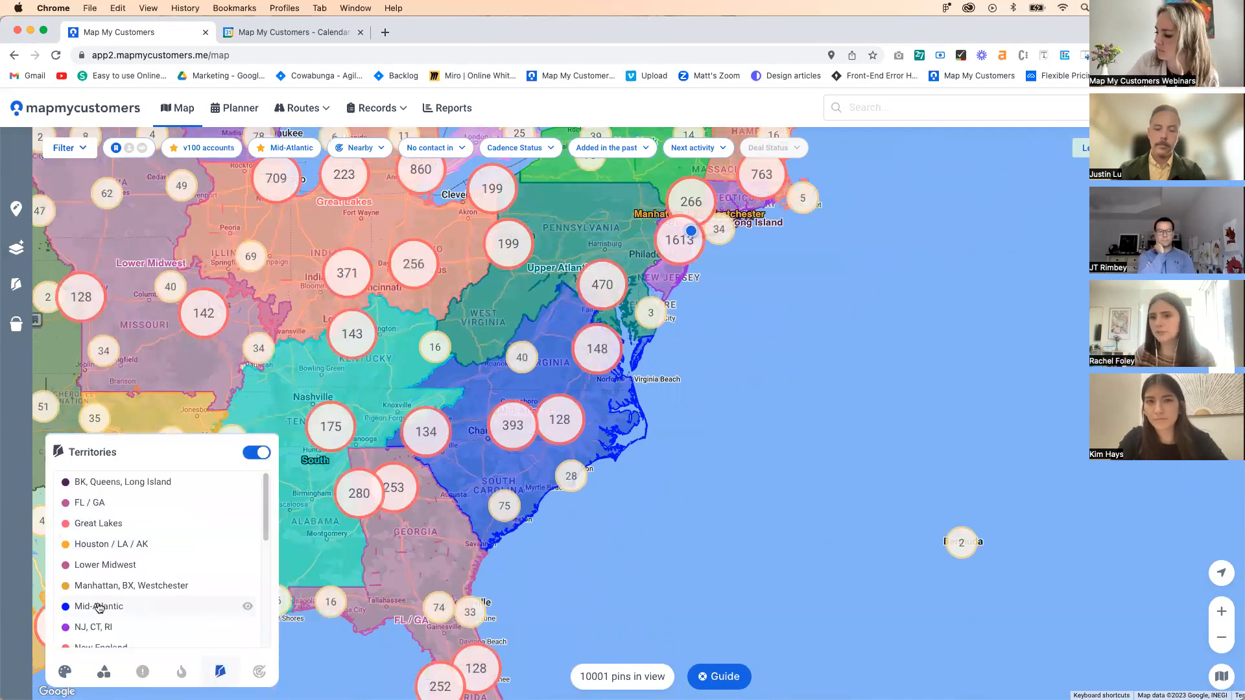
pyautogui.click(220, 672)
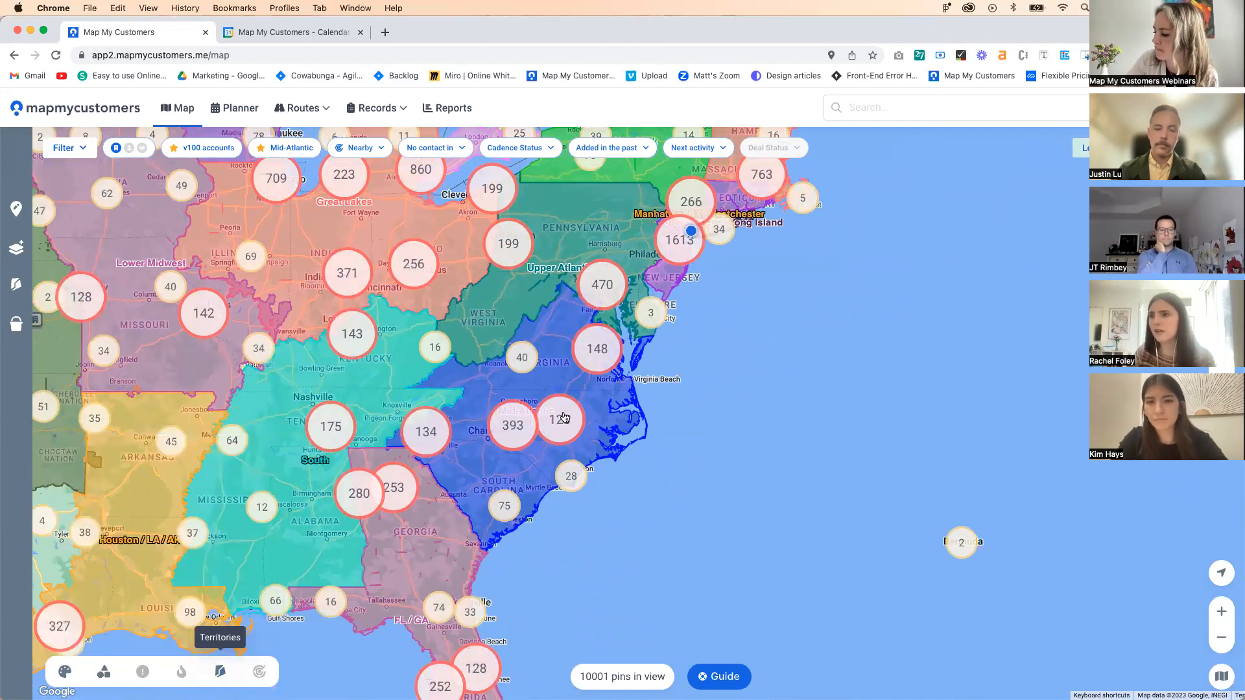
pyautogui.click(555, 377)
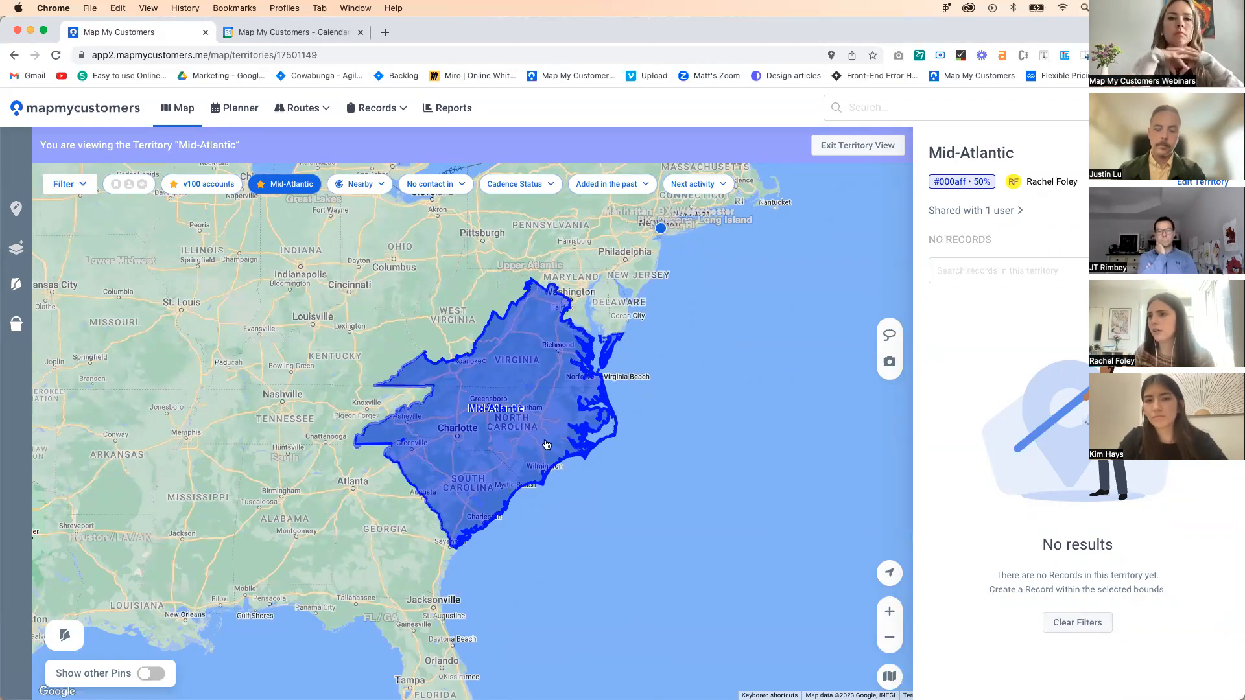
# Show companies, people and deals within the Mid-Atlantic territory.
pyautogui.click(116, 187)
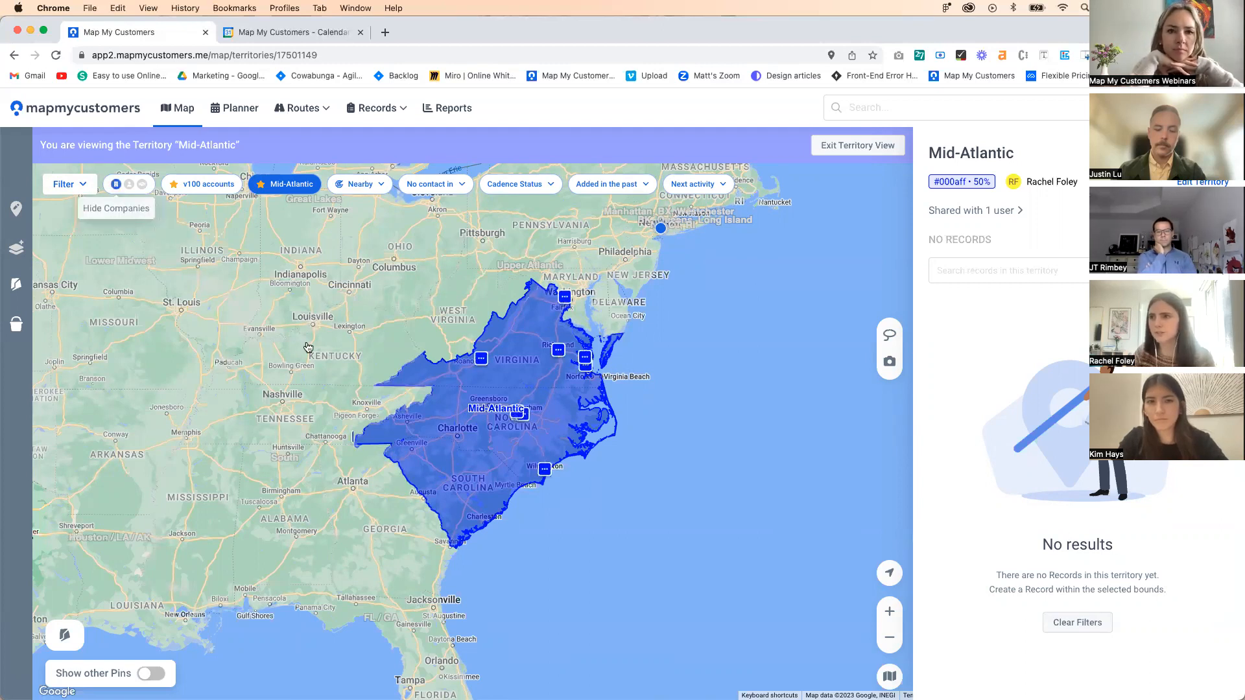
pyautogui.click(129, 185)
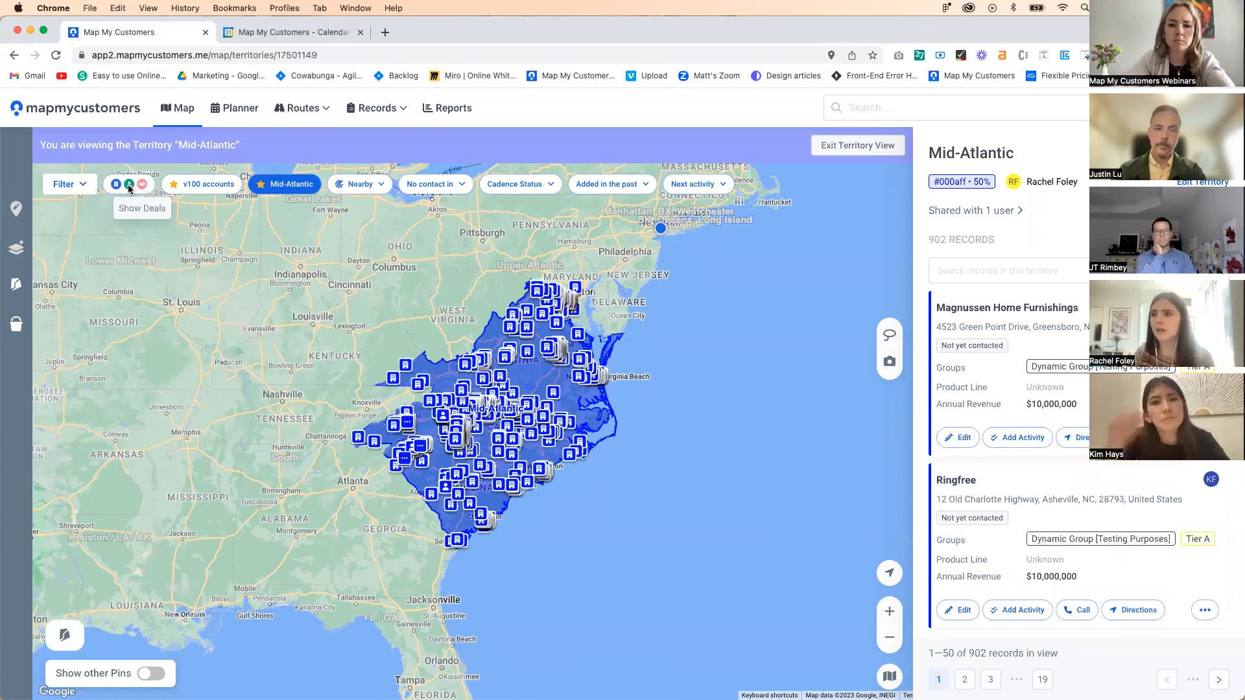
pyautogui.click(129, 187)
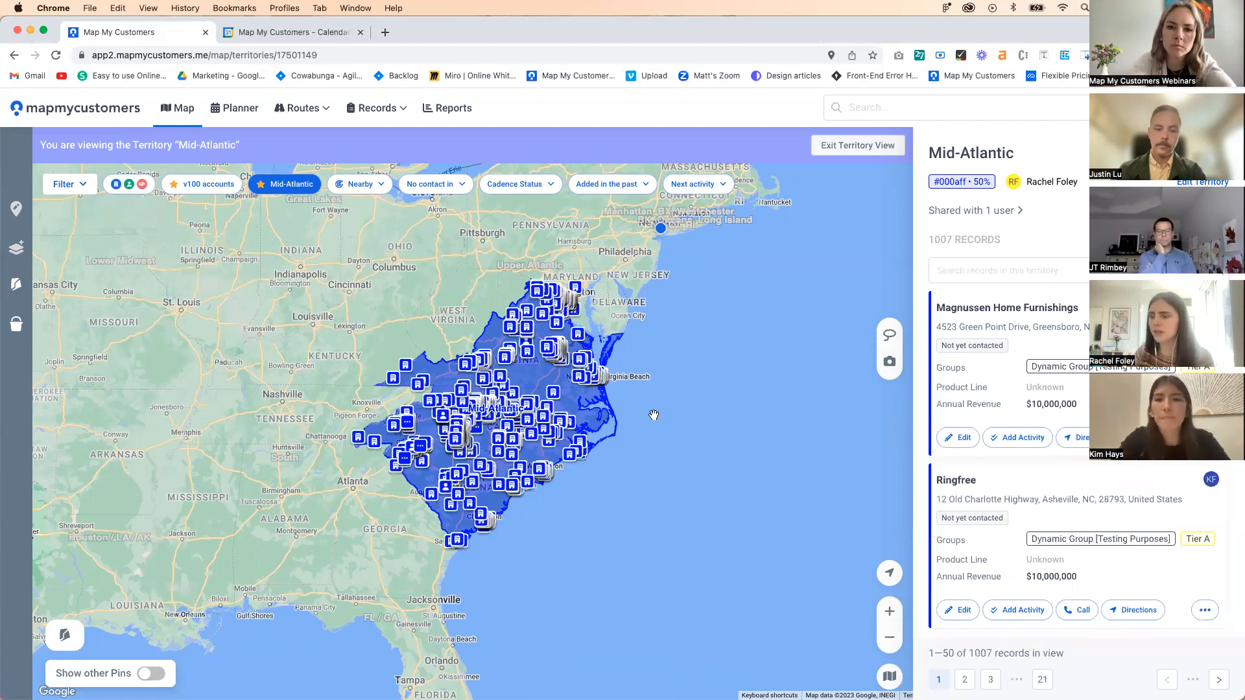
pyautogui.moveTo(654, 415); pyautogui.dragTo(646, 416)
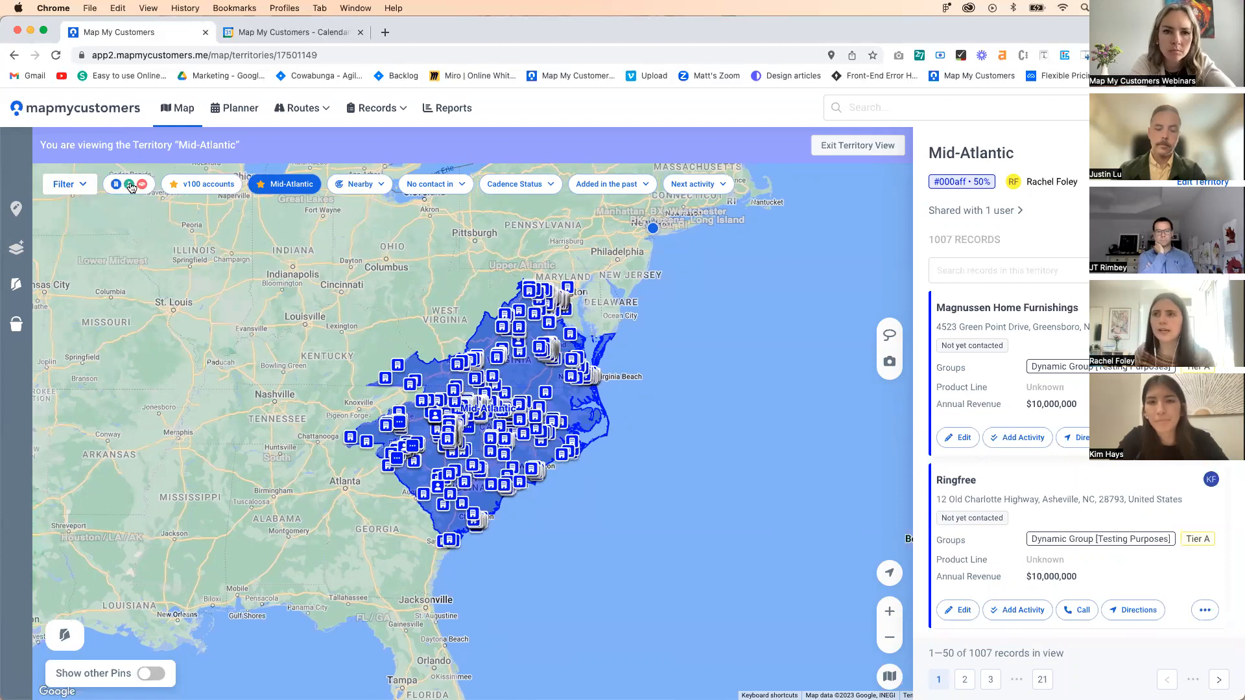
# Review the Nearby distance filter options, the territory's record list and the pins across the Mid-Atlantic map.
pyautogui.click(360, 188)
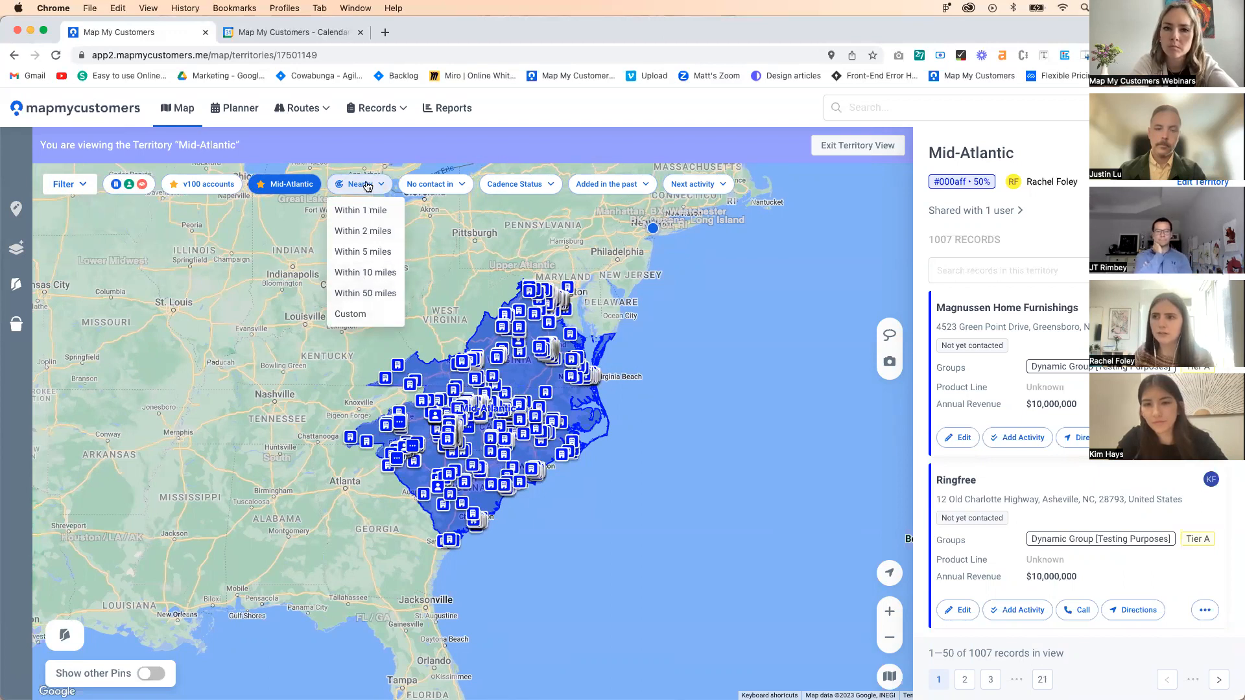
pyautogui.click(366, 187)
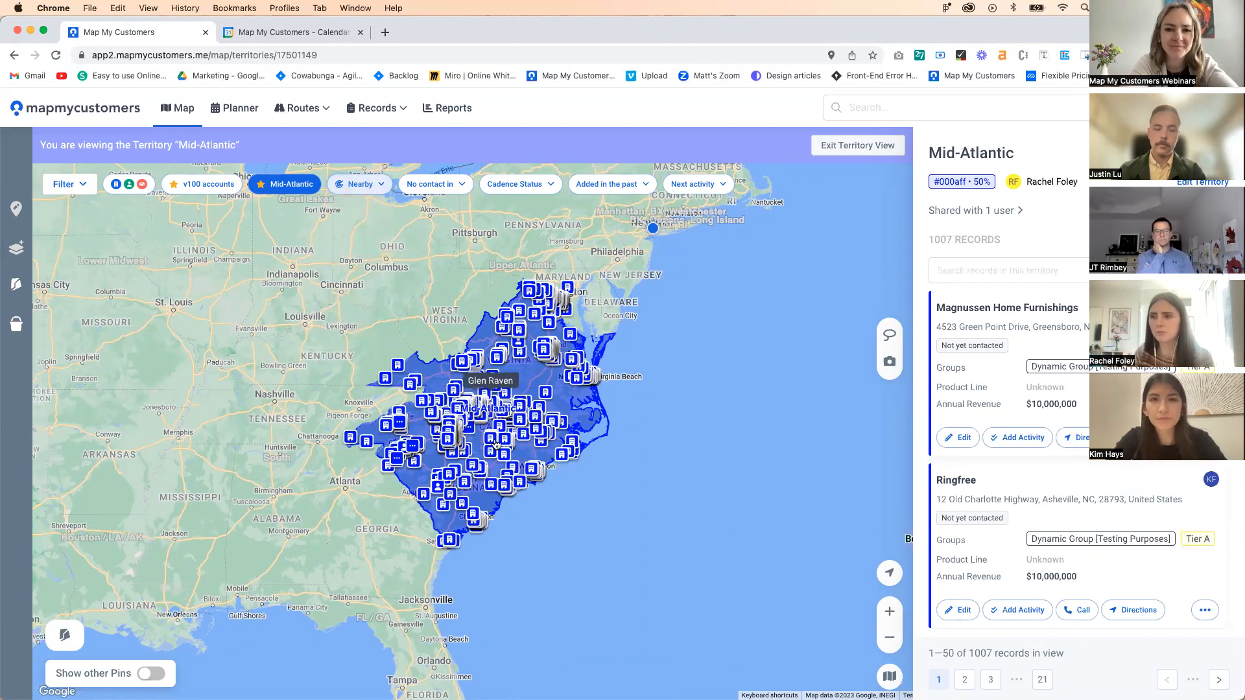
pyautogui.scroll(2, 613, 431)
pyautogui.scroll(2, 613, 430)
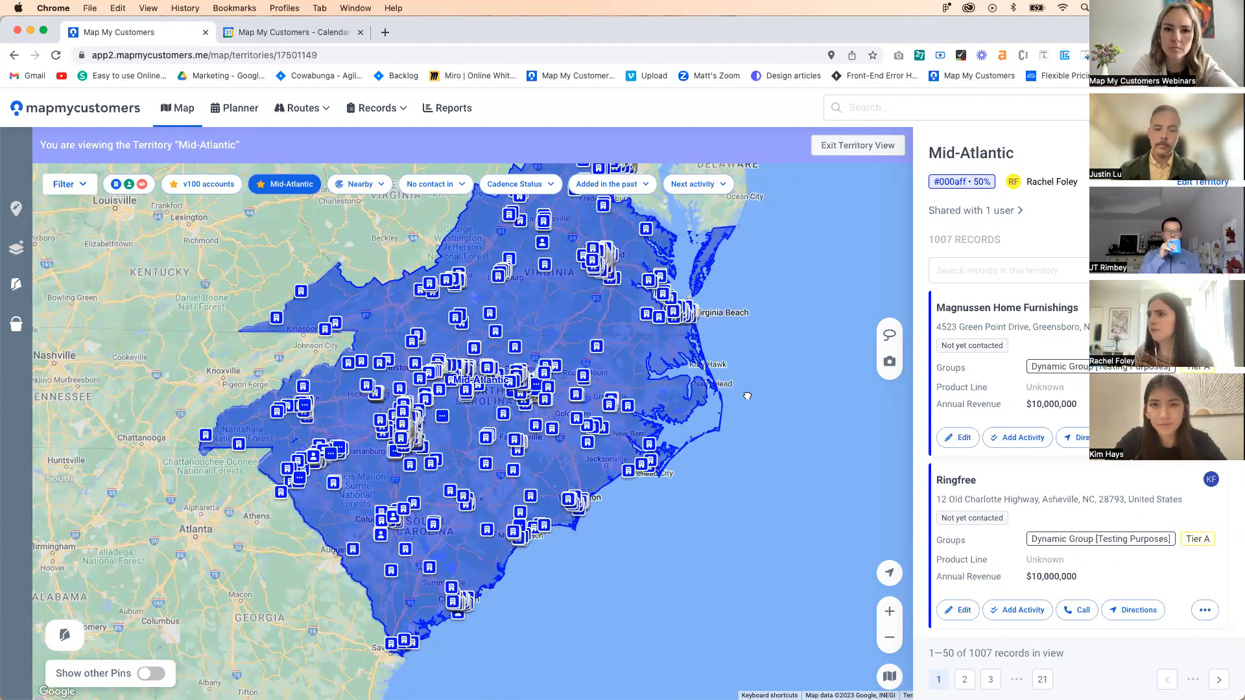
pyautogui.scroll(-7, 1085, 519)
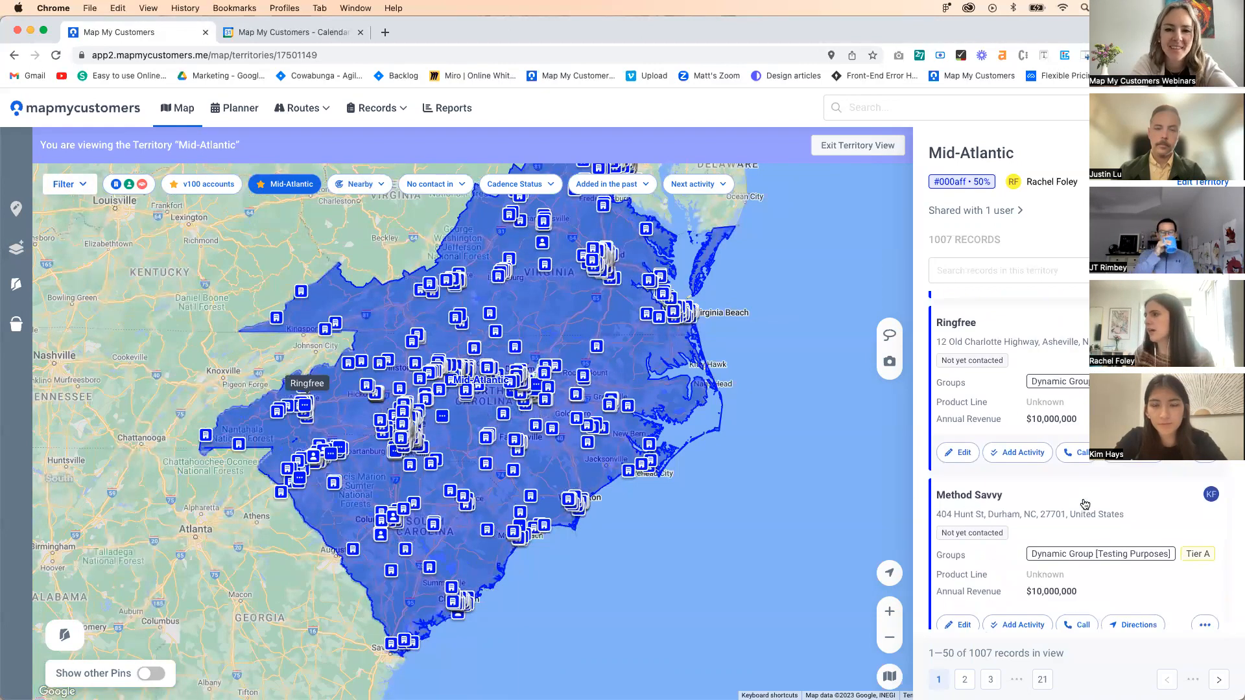
pyautogui.scroll(-3, 1084, 527)
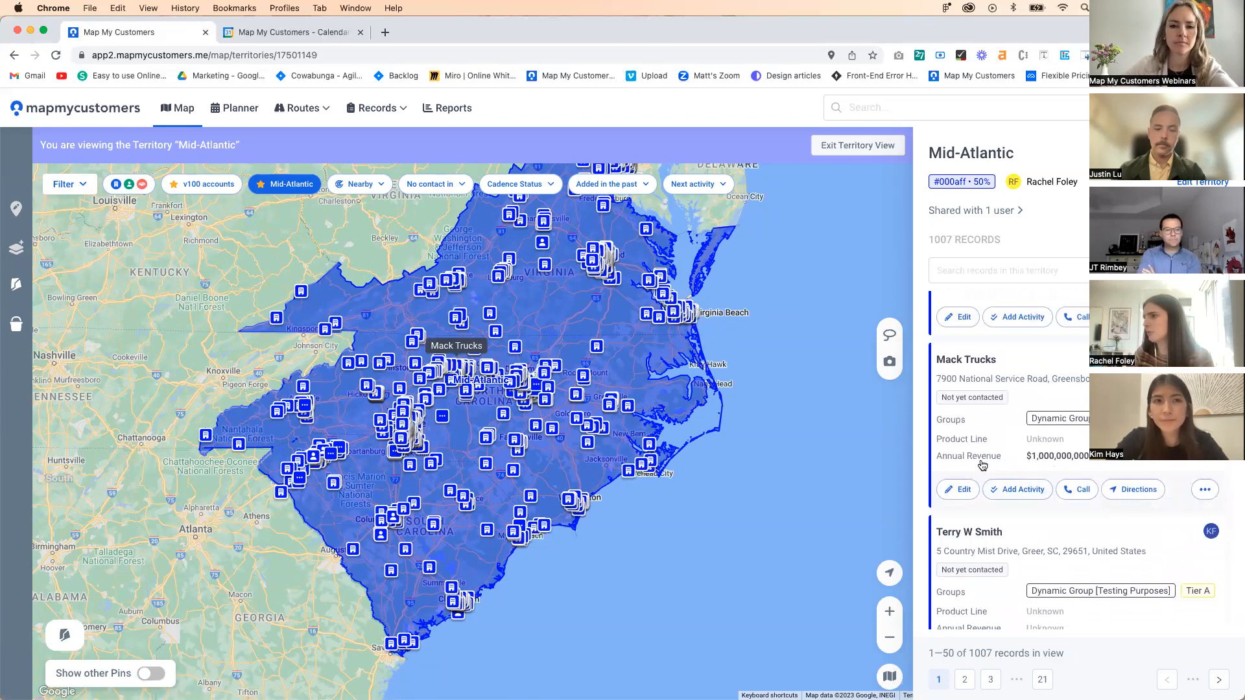
pyautogui.scroll(2, 1007, 577)
pyautogui.scroll(6, 1006, 578)
pyautogui.moveTo(685, 498); pyautogui.dragTo(649, 520)
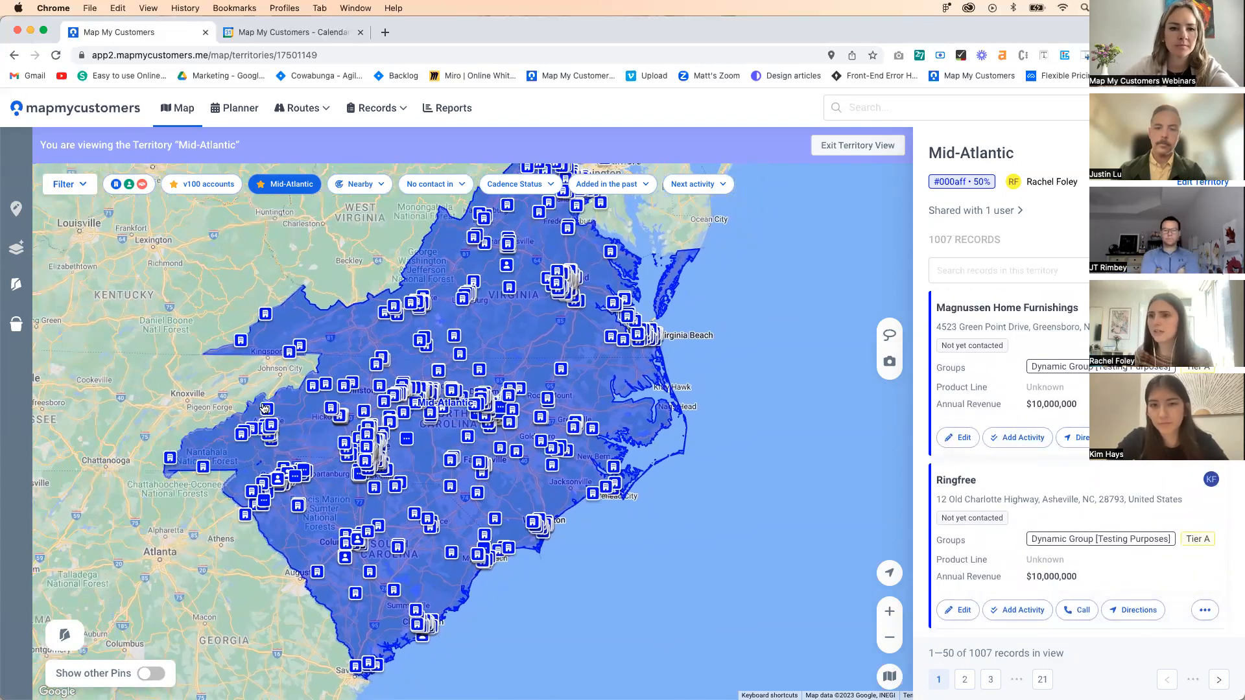
pyautogui.moveTo(630, 373); pyautogui.dragTo(499, 408)
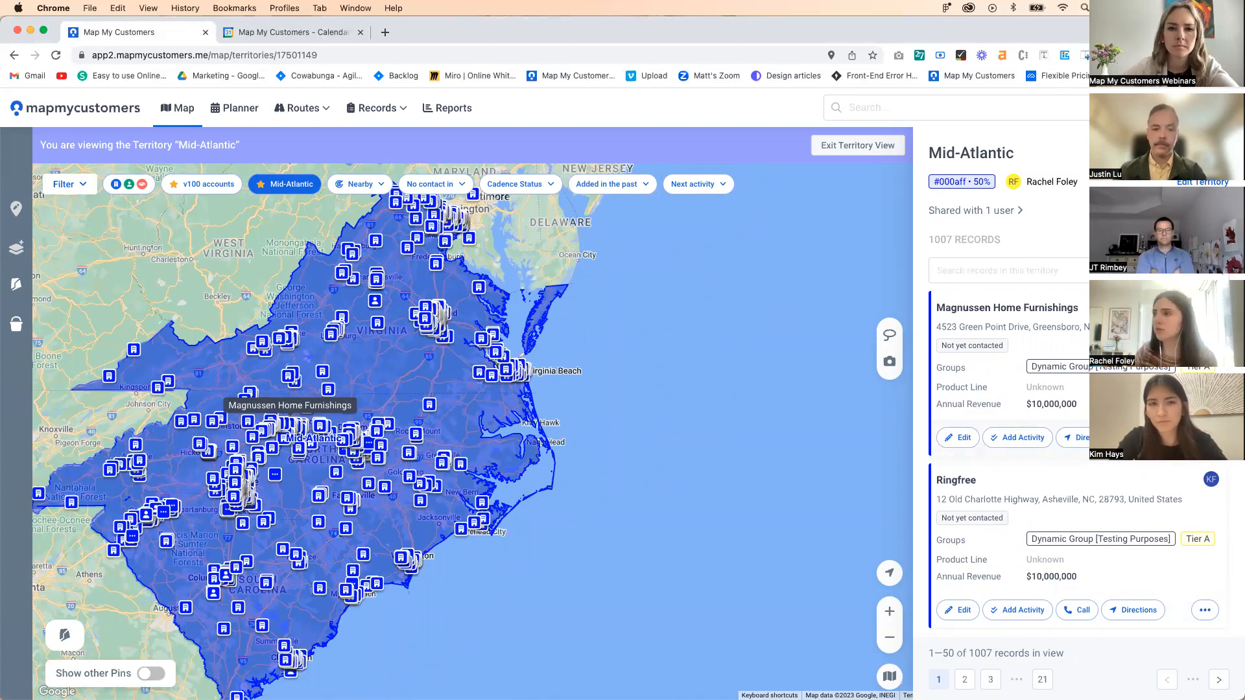
# Open Data View for the territory's companies and chart them by Product Line.
pyautogui.click(889, 677)
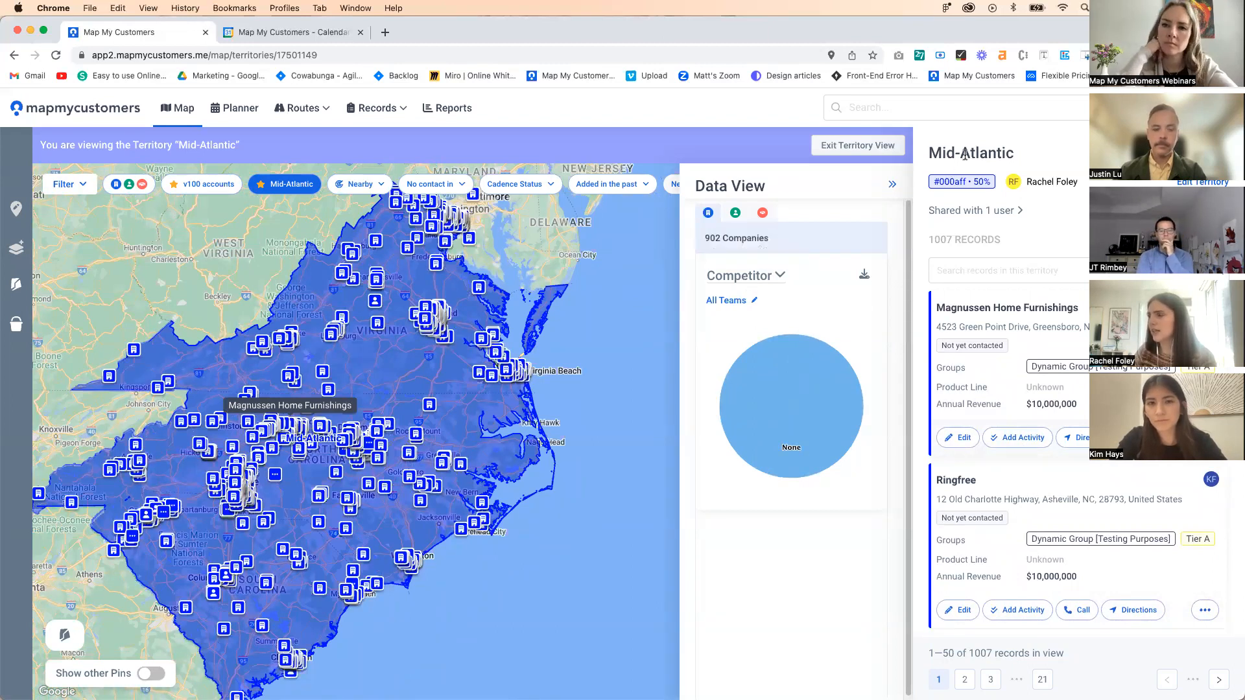
pyautogui.click(747, 274)
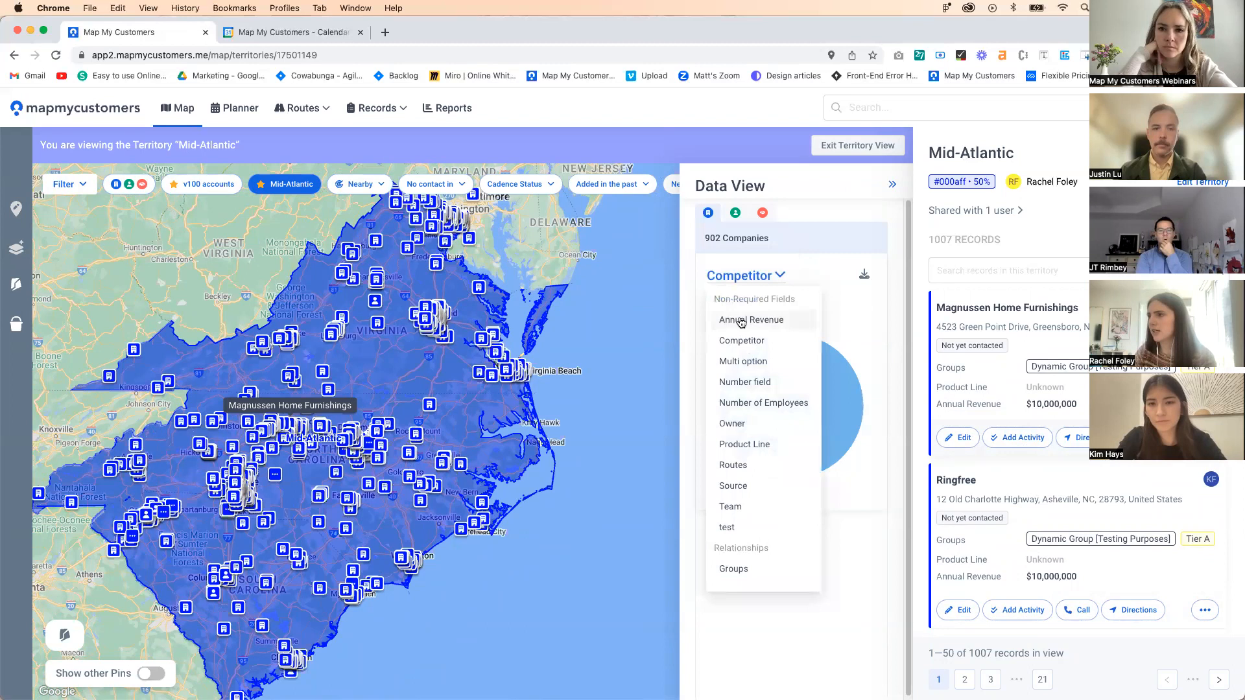
pyautogui.click(747, 447)
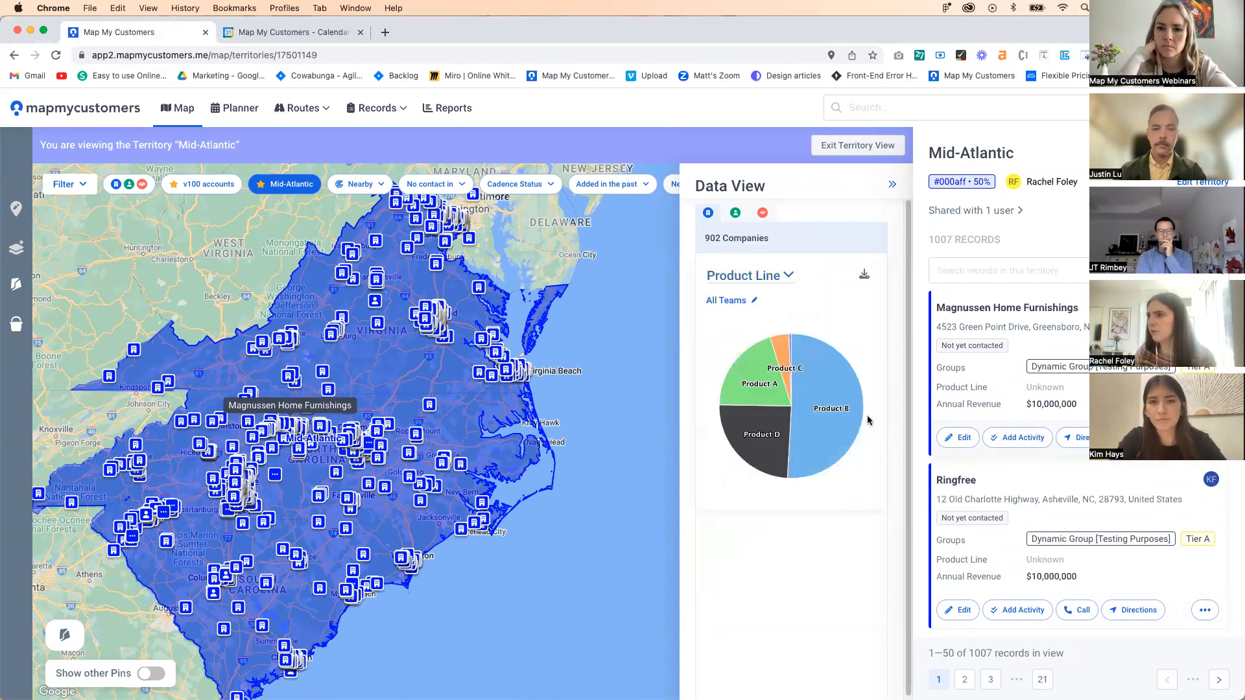
pyautogui.moveTo(712, 239); pyautogui.dragTo(768, 251)
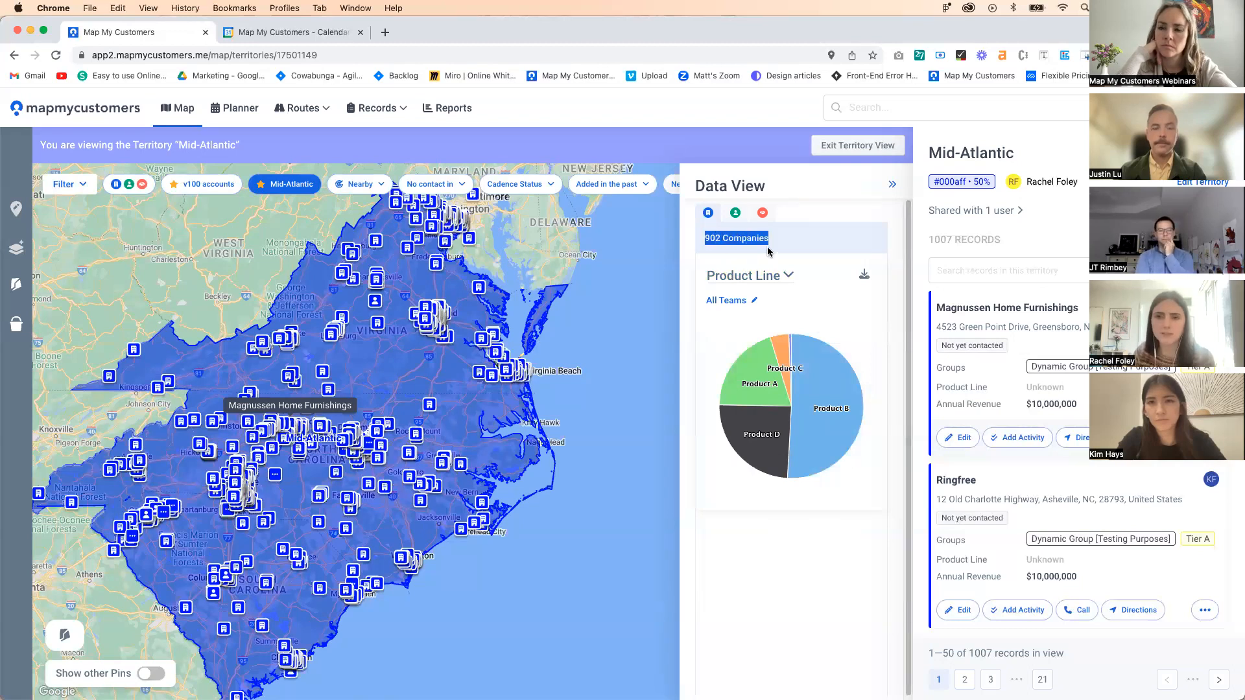
pyautogui.click(828, 251)
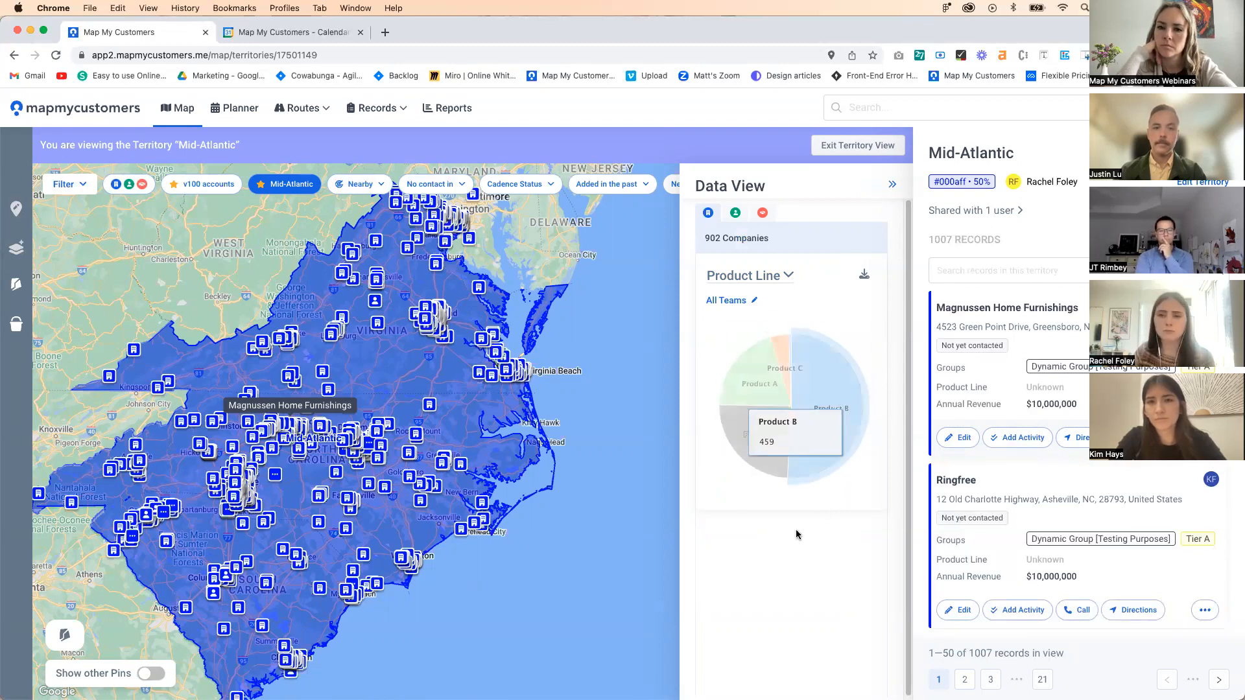
# Switch the company data chart to Annual Revenue and review its breakdown by team and user.
pyautogui.click(761, 277)
pyautogui.click(749, 321)
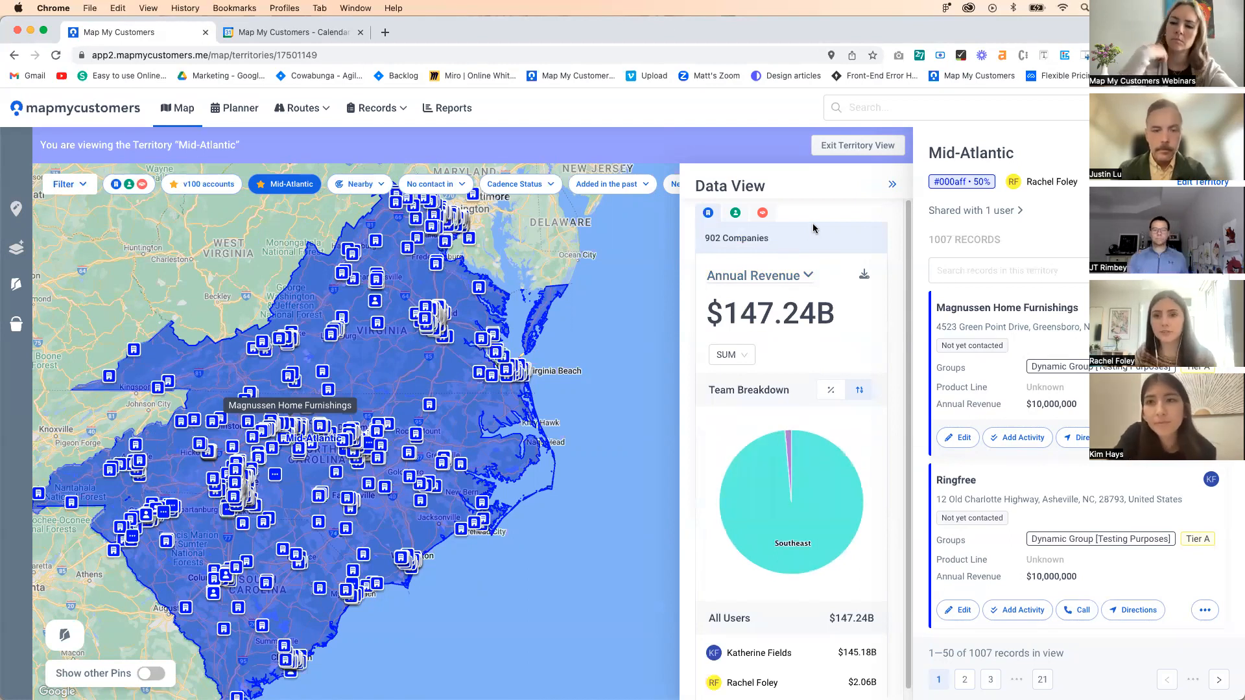
pyautogui.scroll(-1, 818, 246)
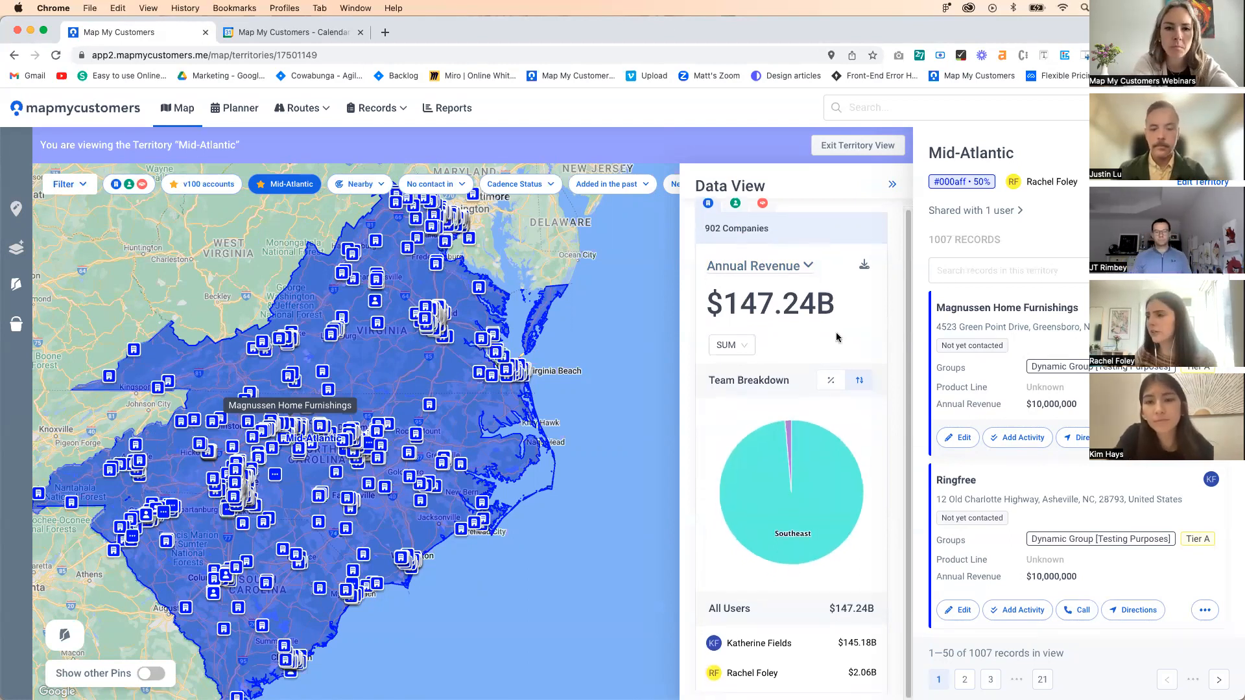
pyautogui.scroll(1, 838, 349)
pyautogui.moveTo(739, 558)
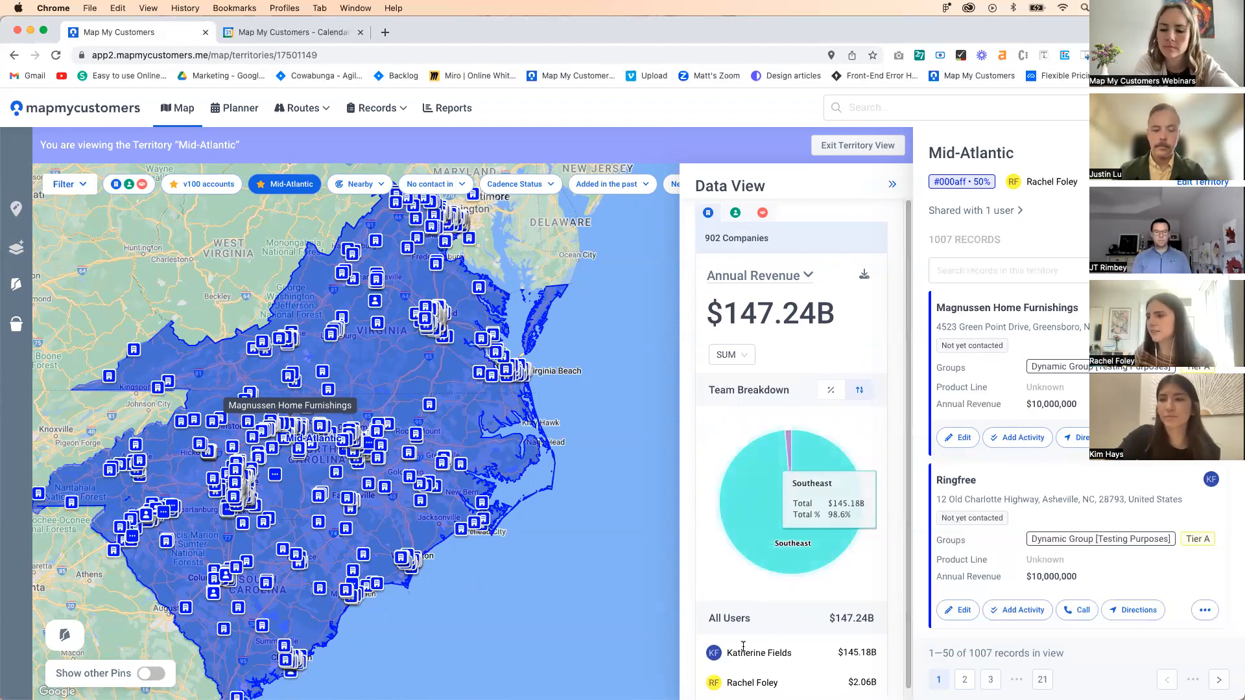
pyautogui.scroll(-1, 804, 652)
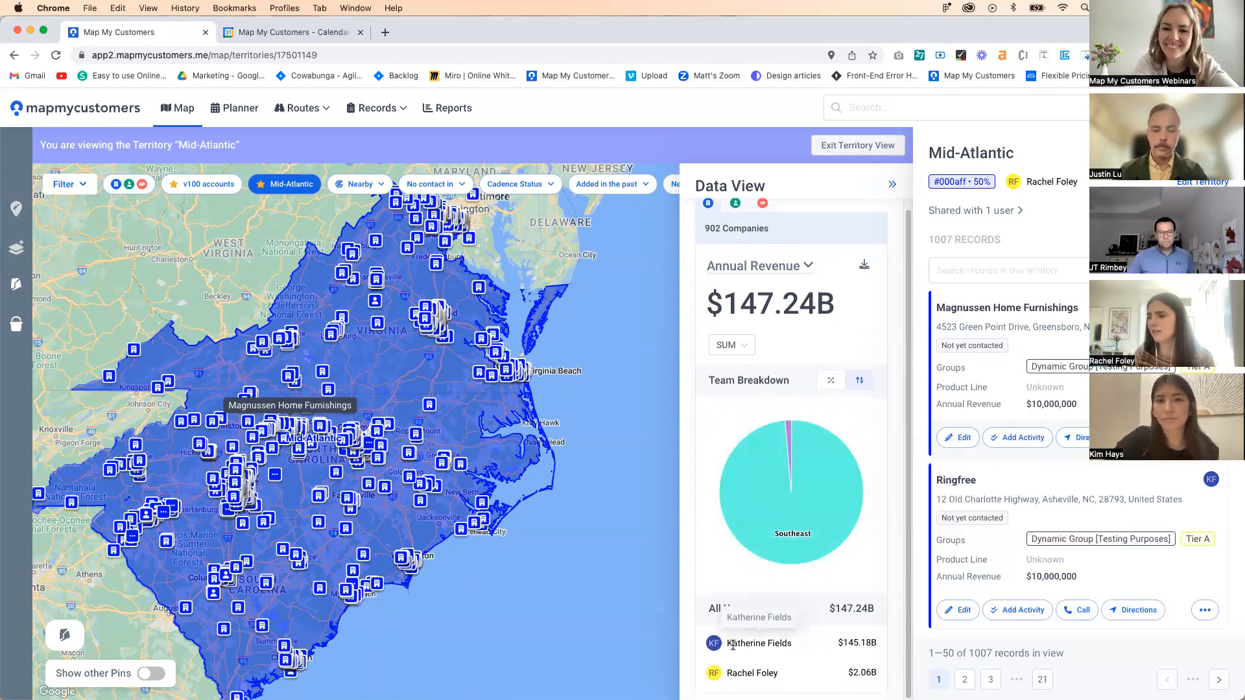
pyautogui.moveTo(836, 645); pyautogui.dragTo(884, 646)
pyautogui.click(862, 629)
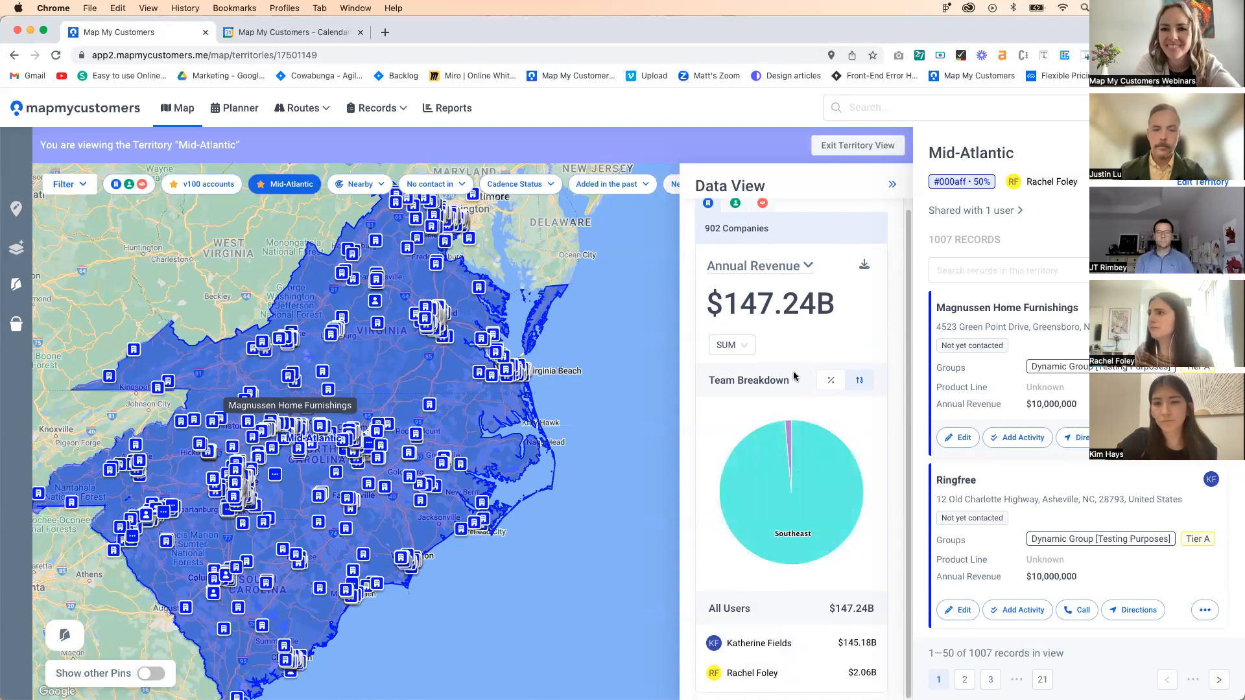
pyautogui.scroll(1, 858, 316)
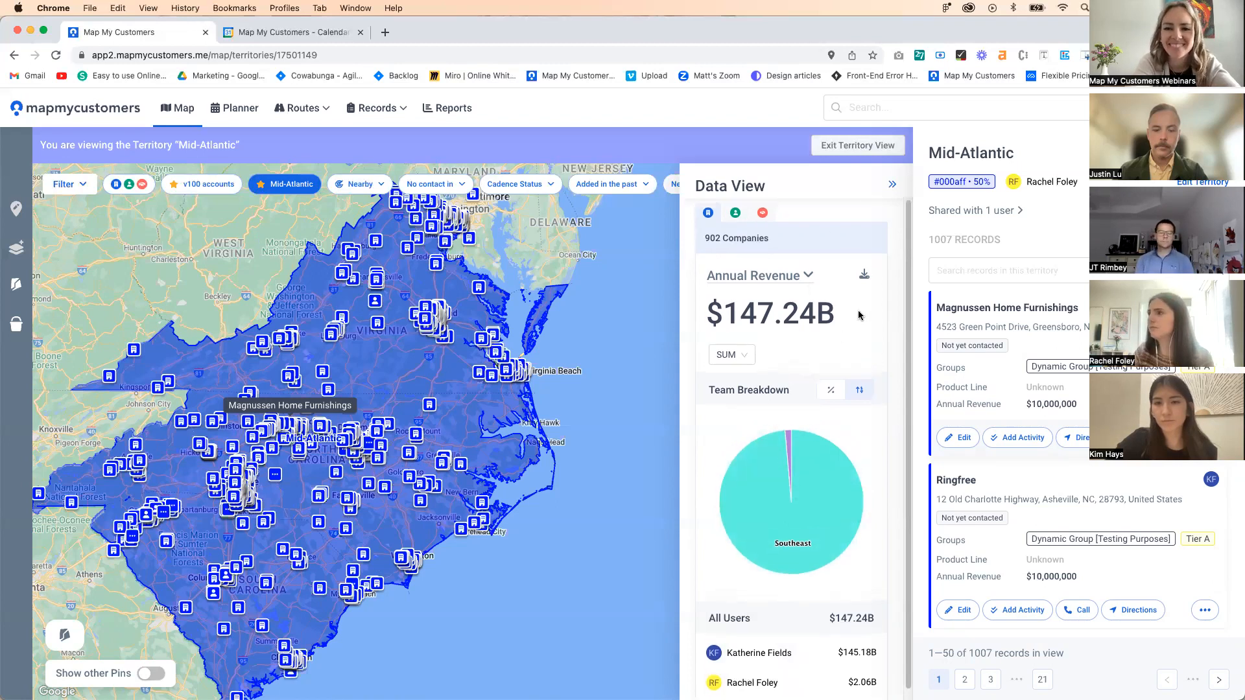
# Close Data View and exit the Mid-Atlantic territory view.
pyautogui.click(890, 186)
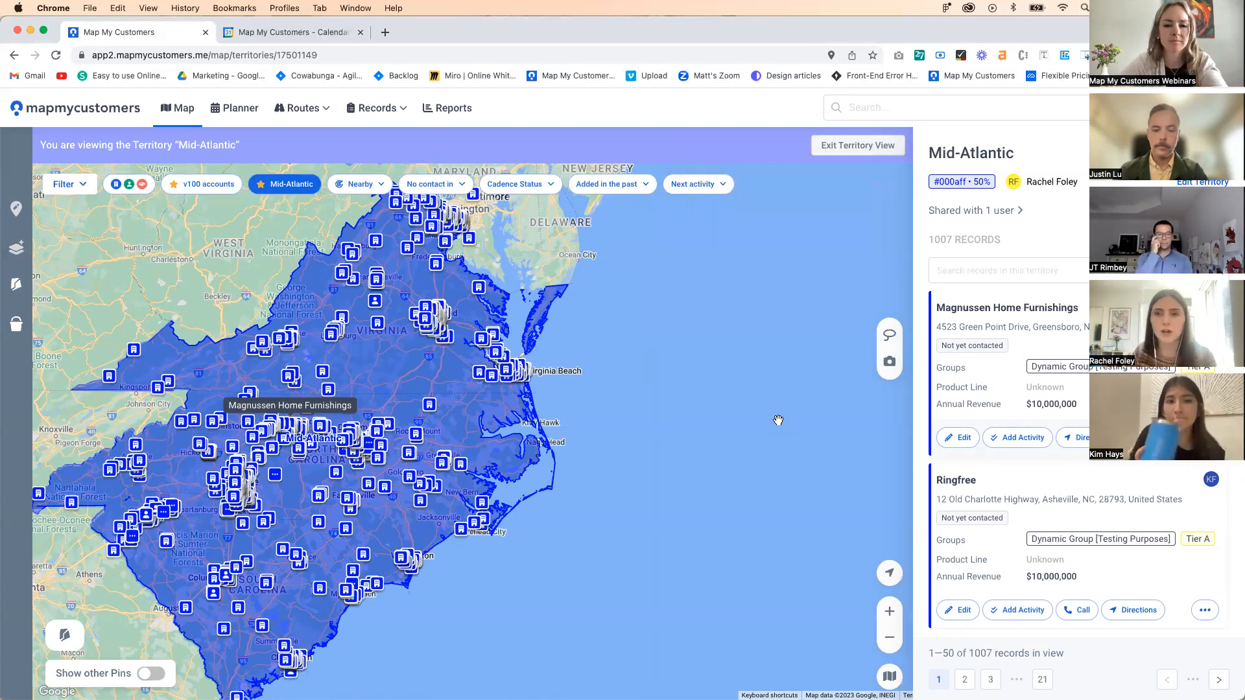
pyautogui.moveTo(652, 424); pyautogui.dragTo(754, 417)
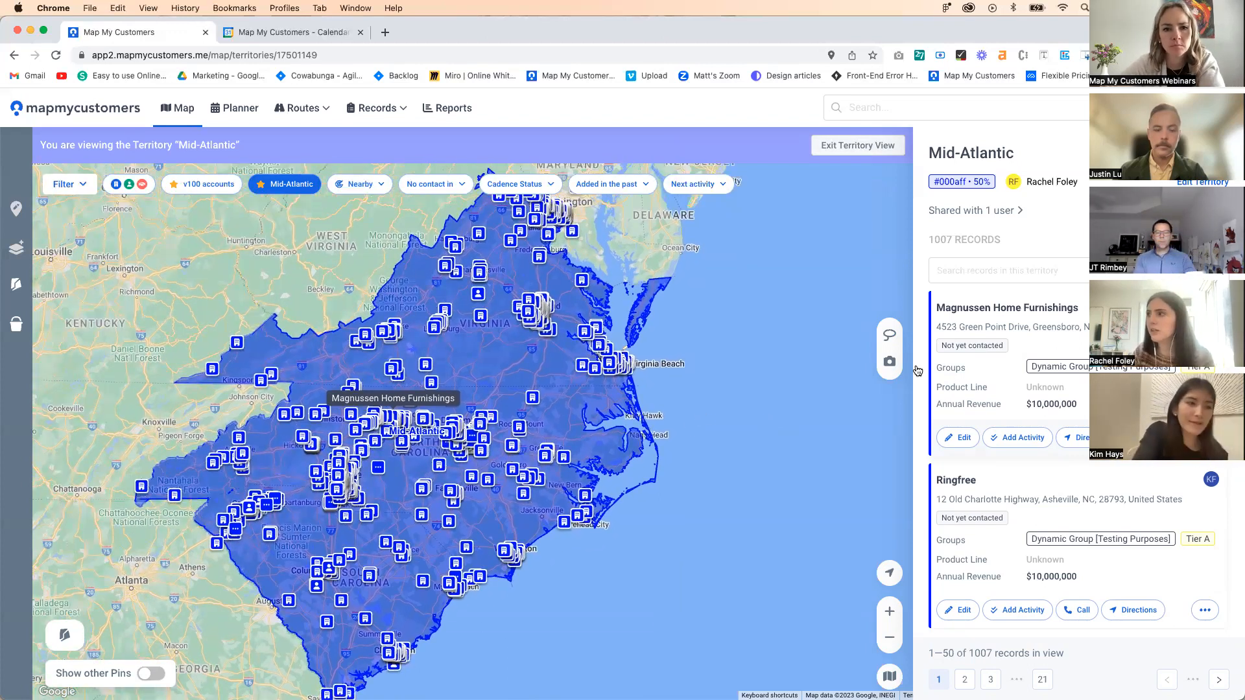
pyautogui.click(892, 187)
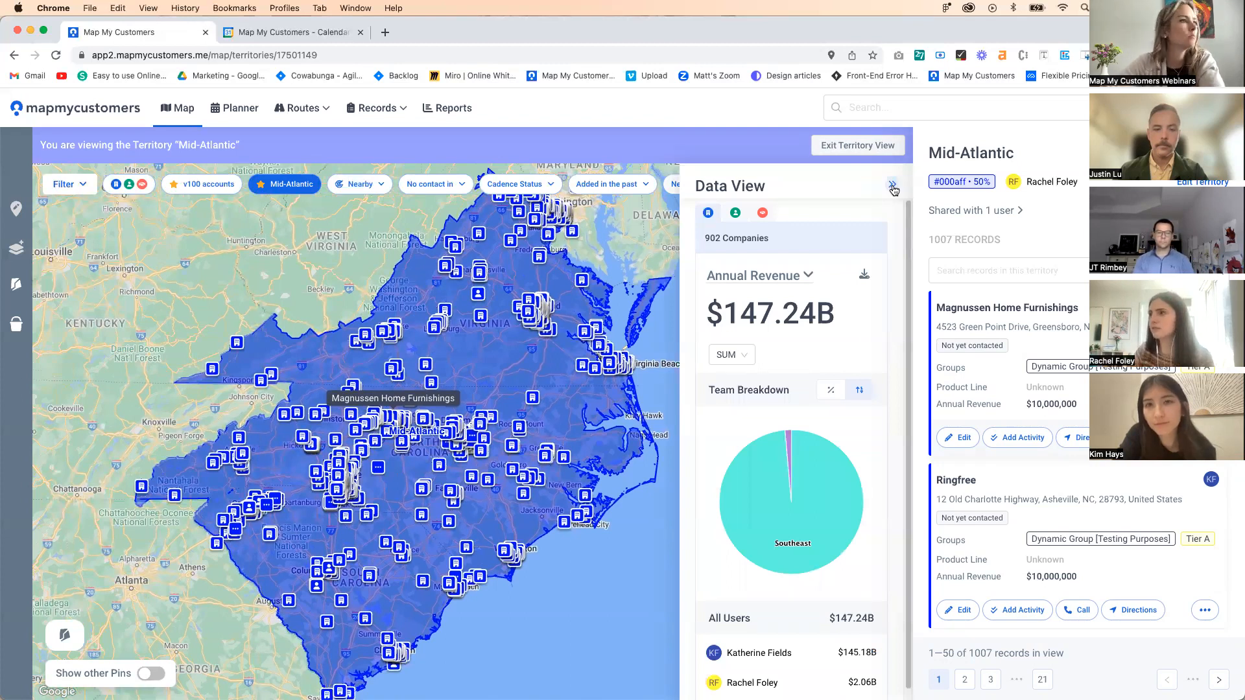
pyautogui.click(892, 188)
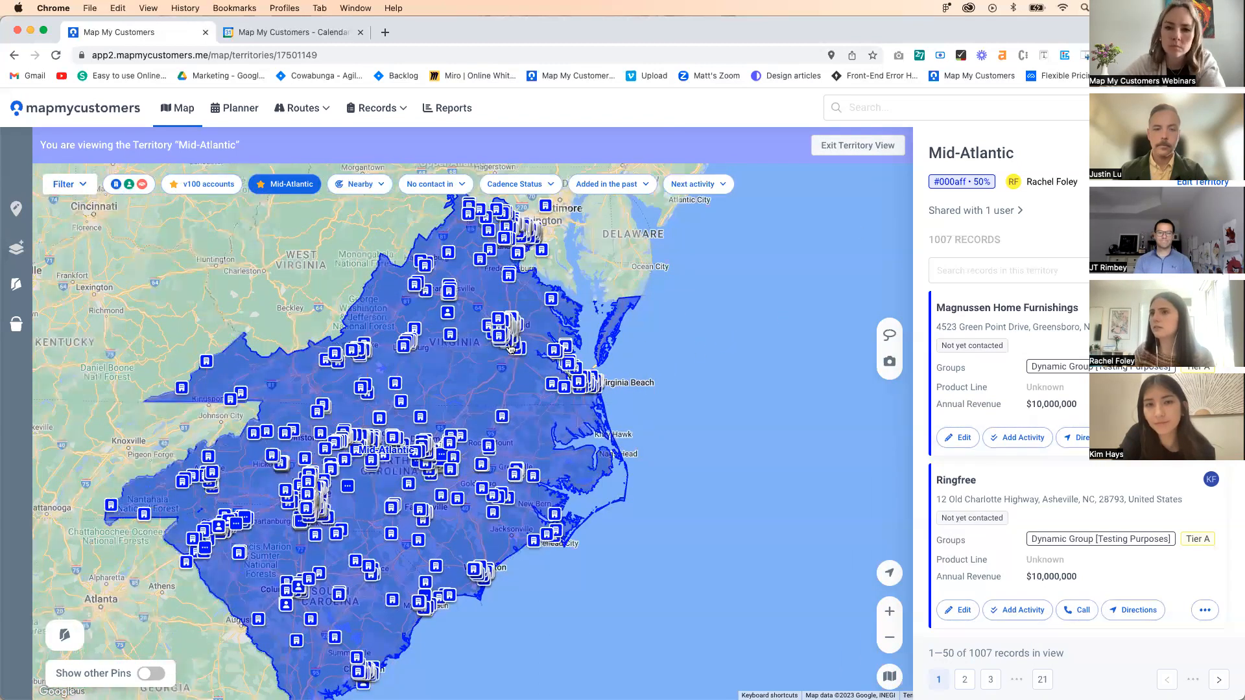
pyautogui.click(837, 153)
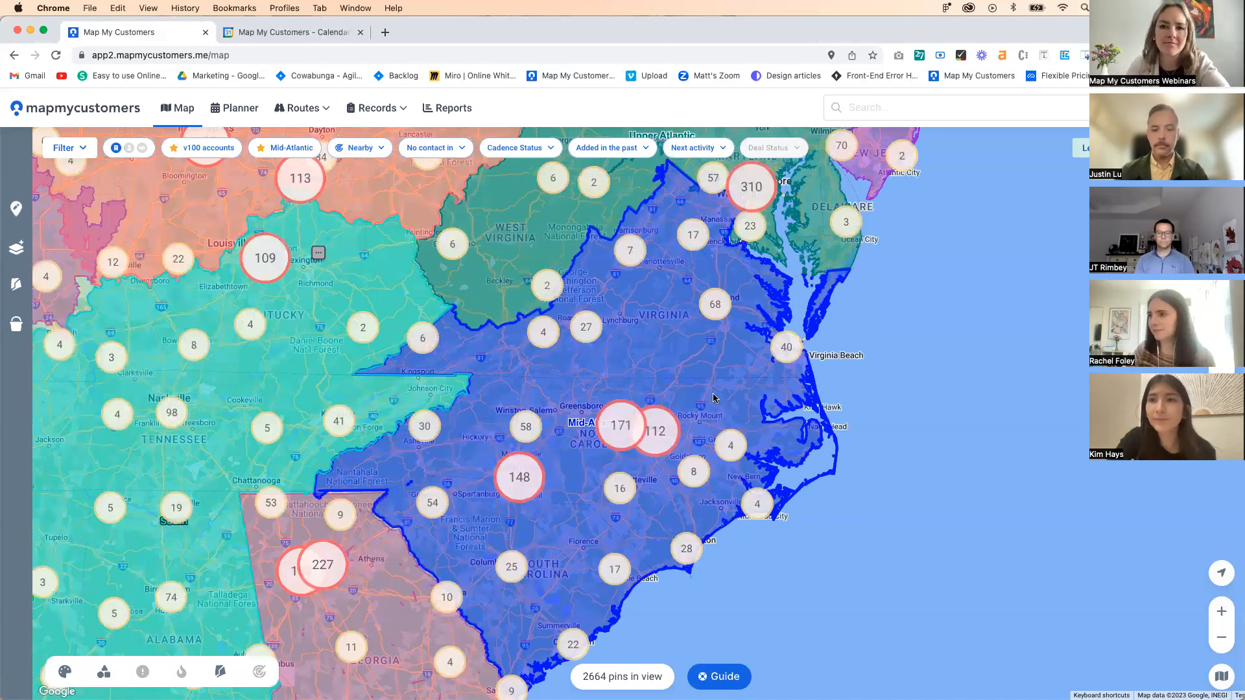
# Examine the company pins around Dallas–Fort Worth and the part of Texas between the existing territories.
pyautogui.scroll(-2, 713, 394)
pyautogui.moveTo(181, 521); pyautogui.dragTo(396, 452)
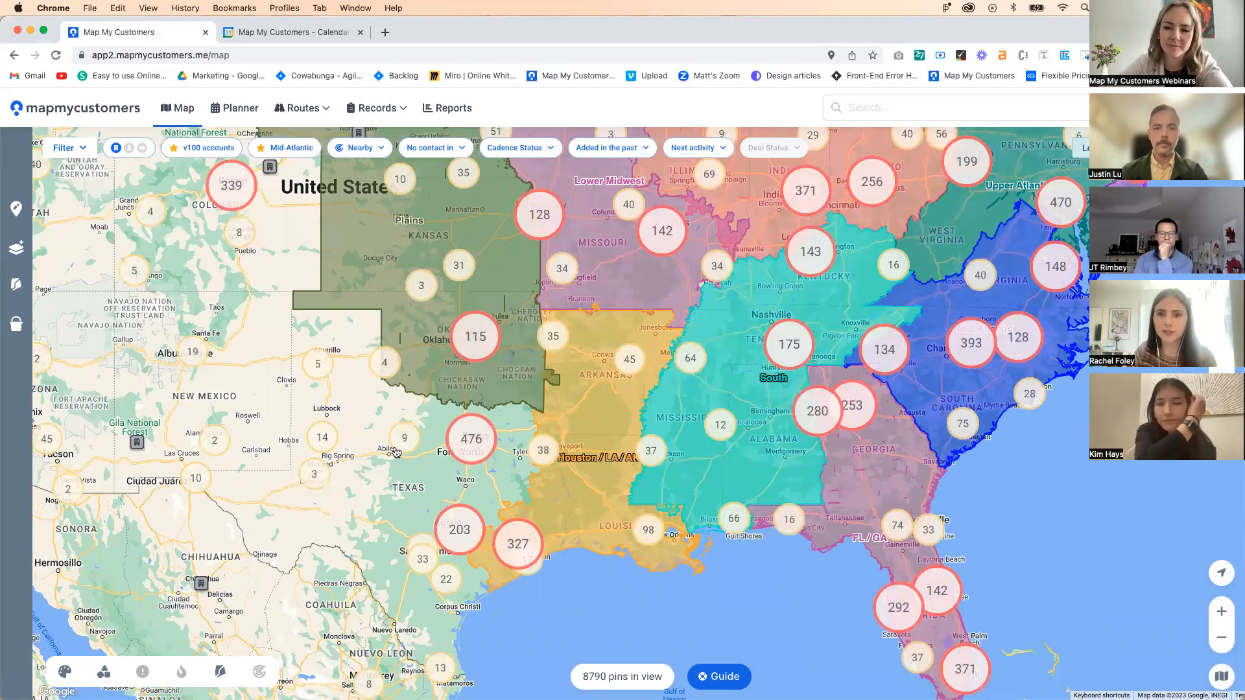
pyautogui.scroll(3, 548, 439)
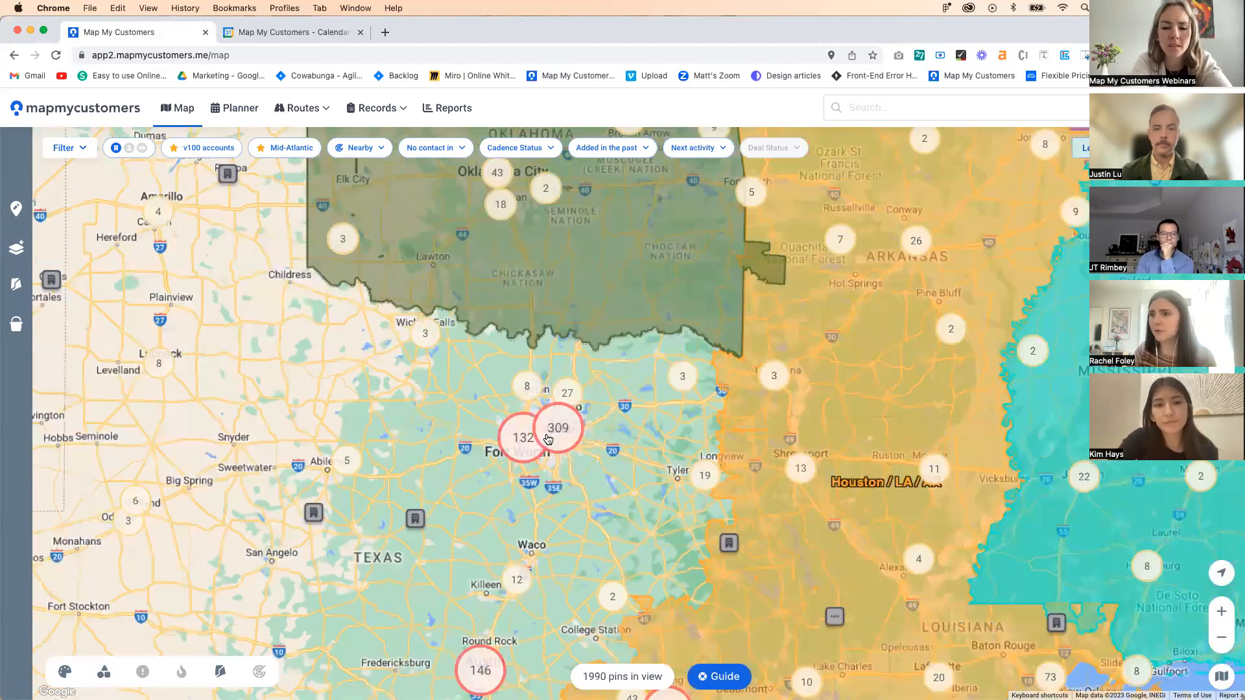
pyautogui.scroll(1, 548, 439)
pyautogui.scroll(2, 548, 439)
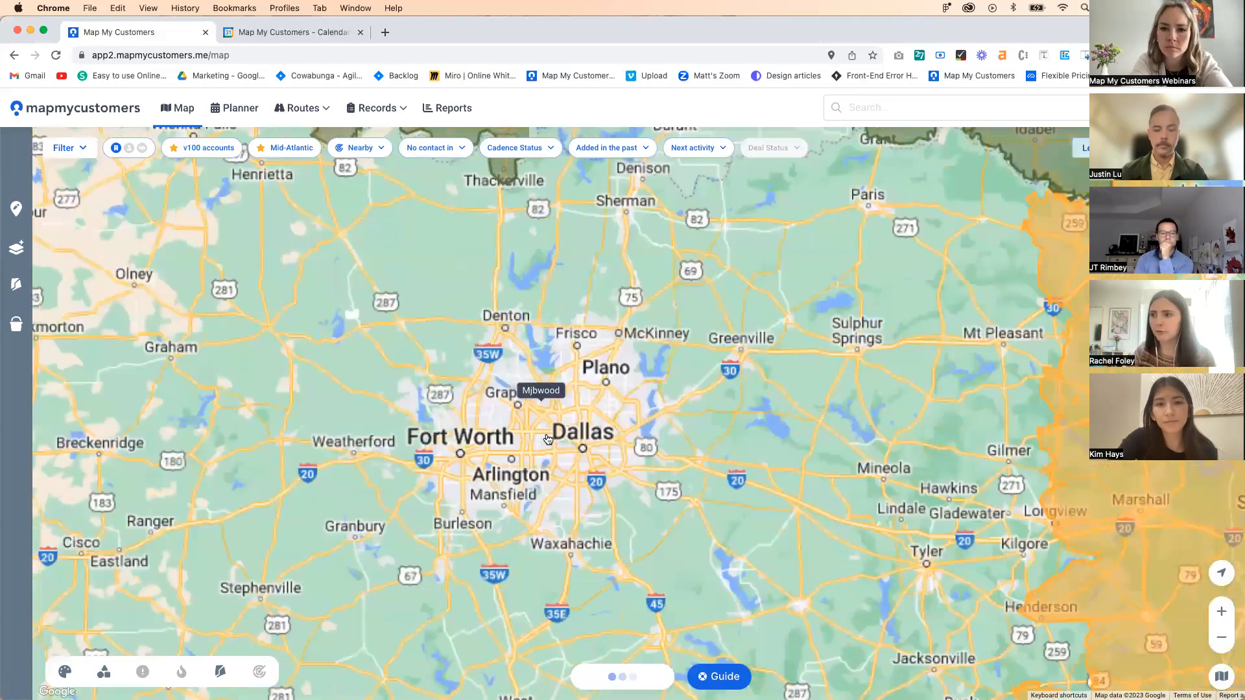
pyautogui.moveTo(564, 479); pyautogui.dragTo(621, 469)
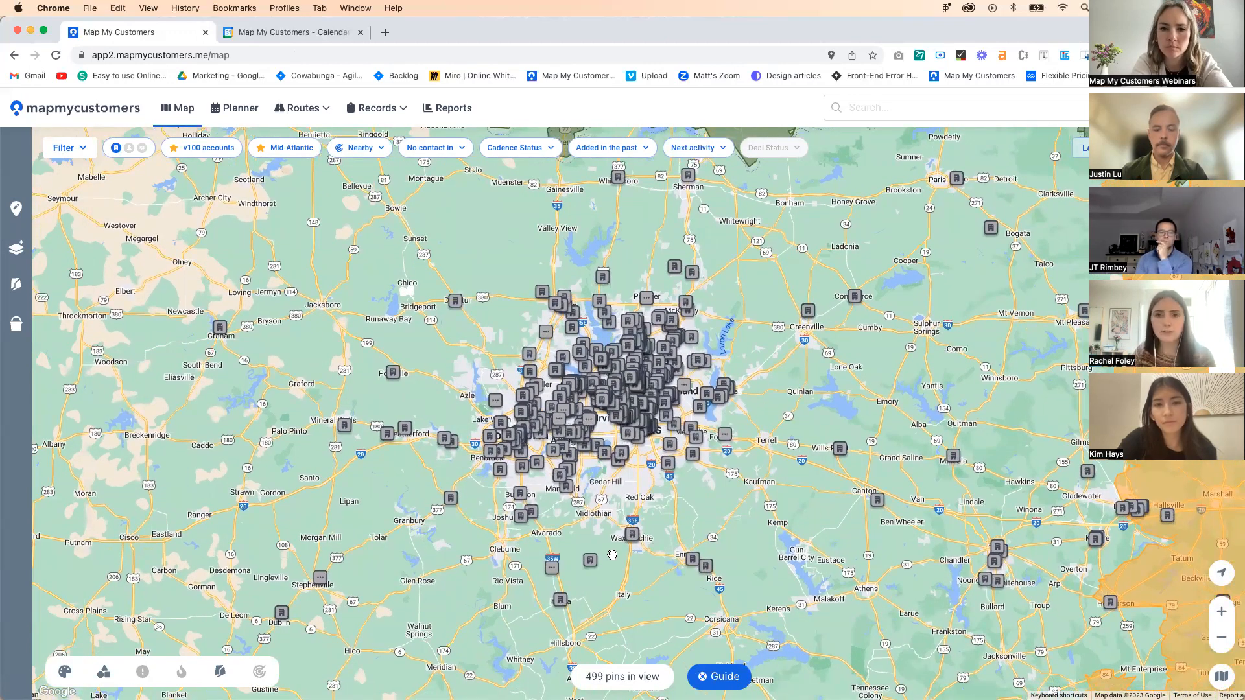
pyautogui.scroll(-3, 633, 480)
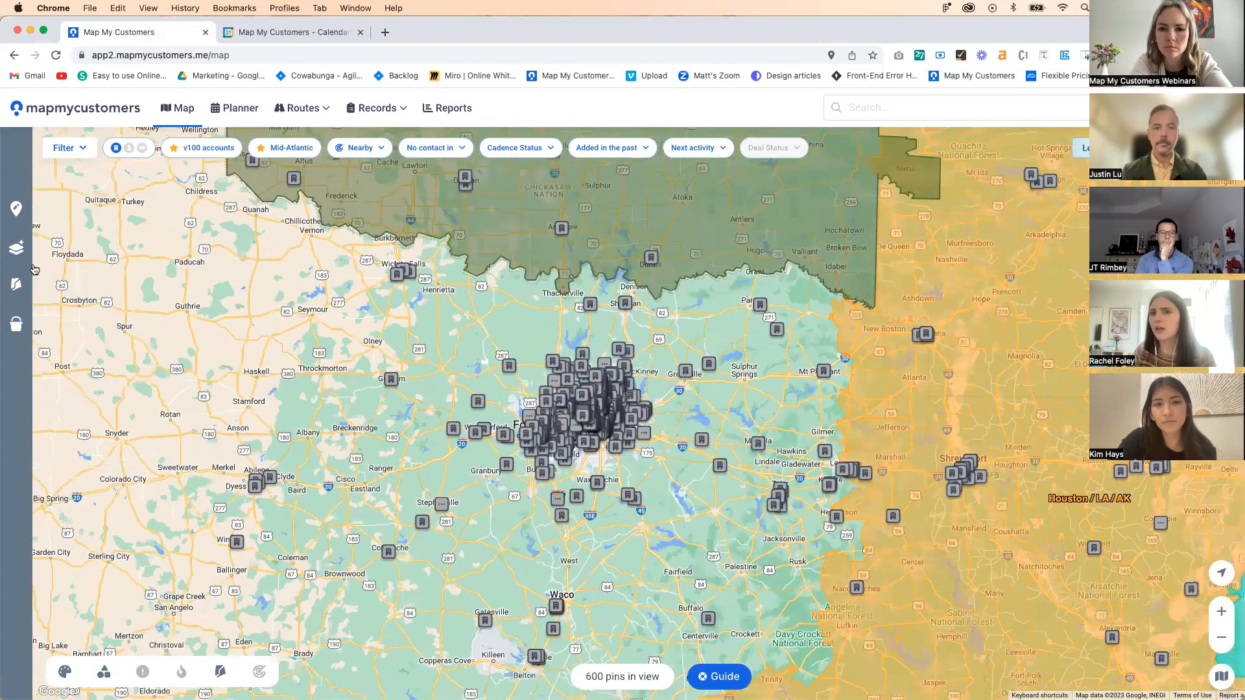
pyautogui.moveTo(633, 480); pyautogui.dragTo(565, 443)
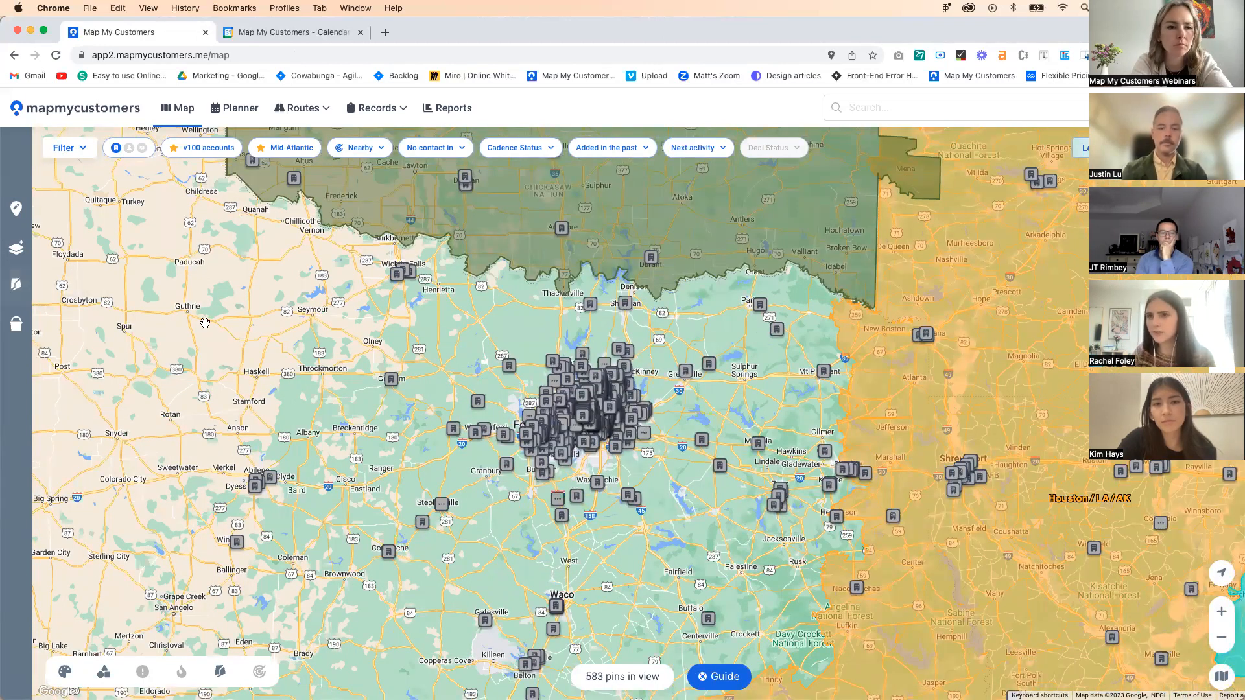
# Start adding a new territory and choose the Map My Customers Territory Builder over importing from a spreadsheet.
pyautogui.click(17, 284)
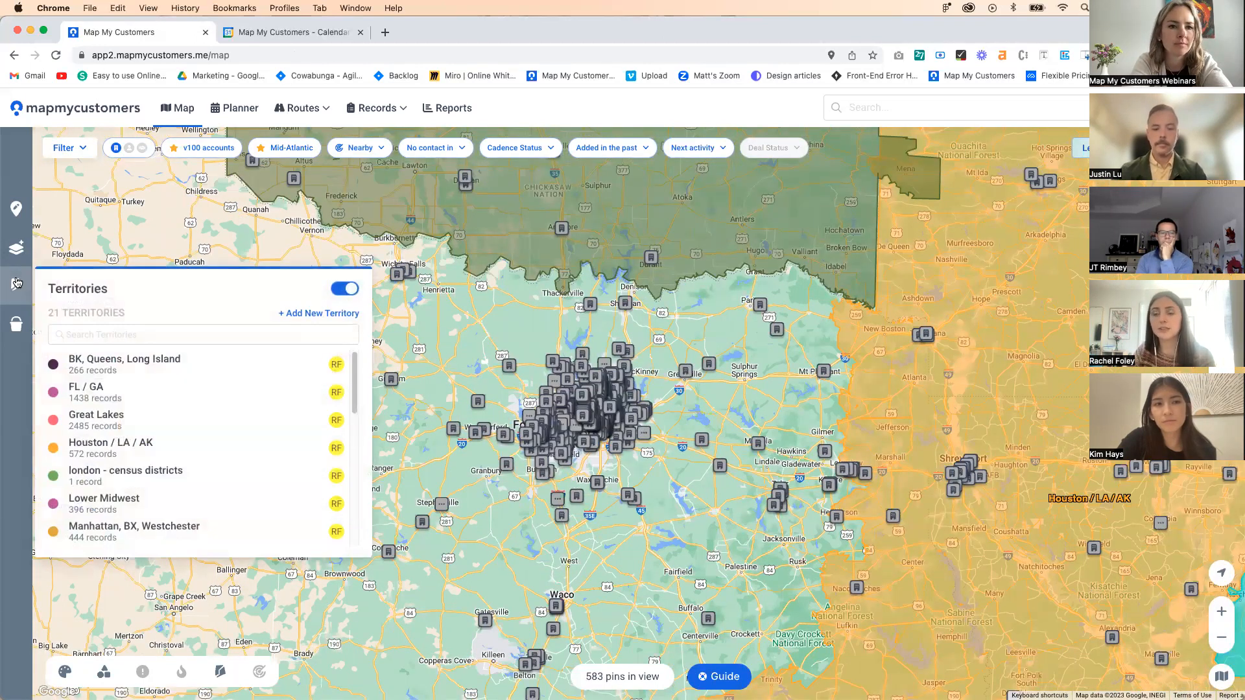
pyautogui.click(319, 314)
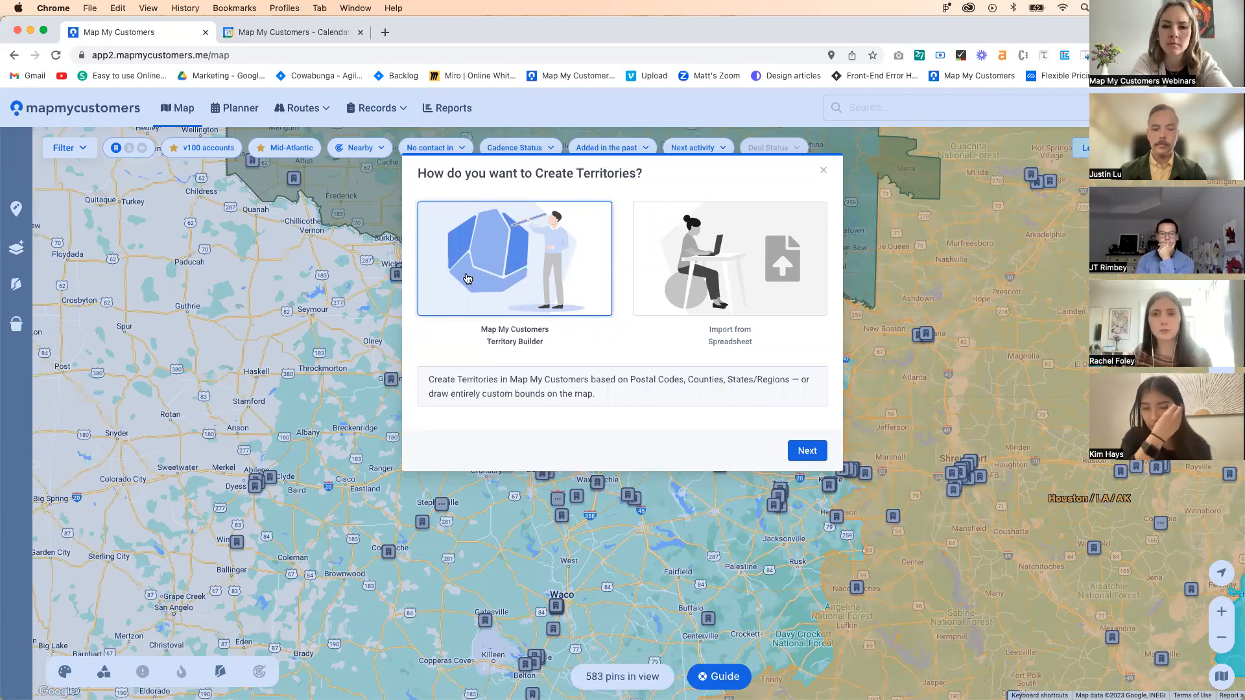
pyautogui.click(702, 288)
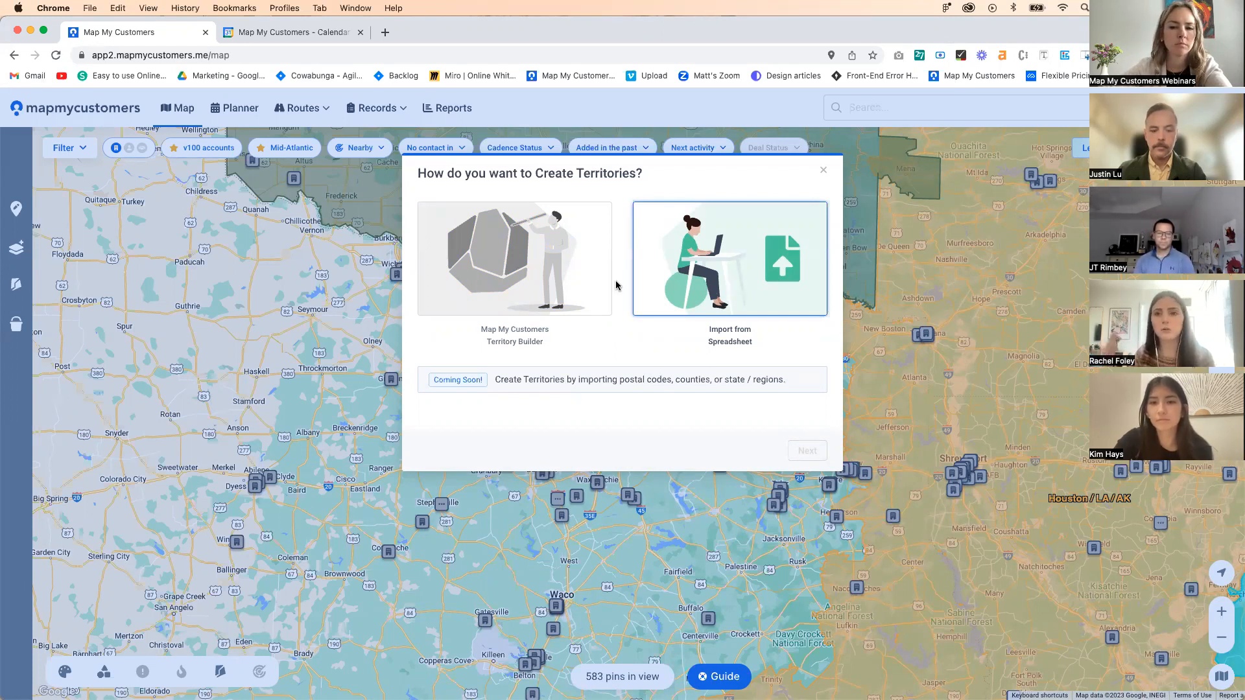
pyautogui.click(573, 293)
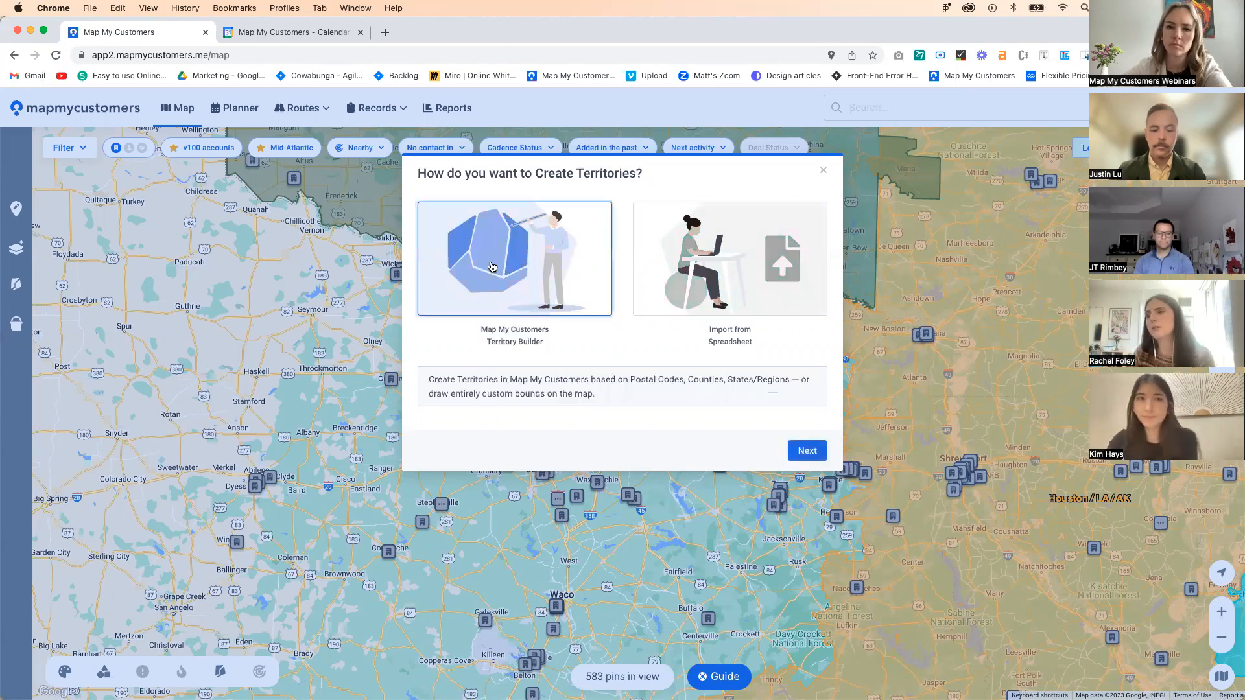
pyautogui.click(815, 453)
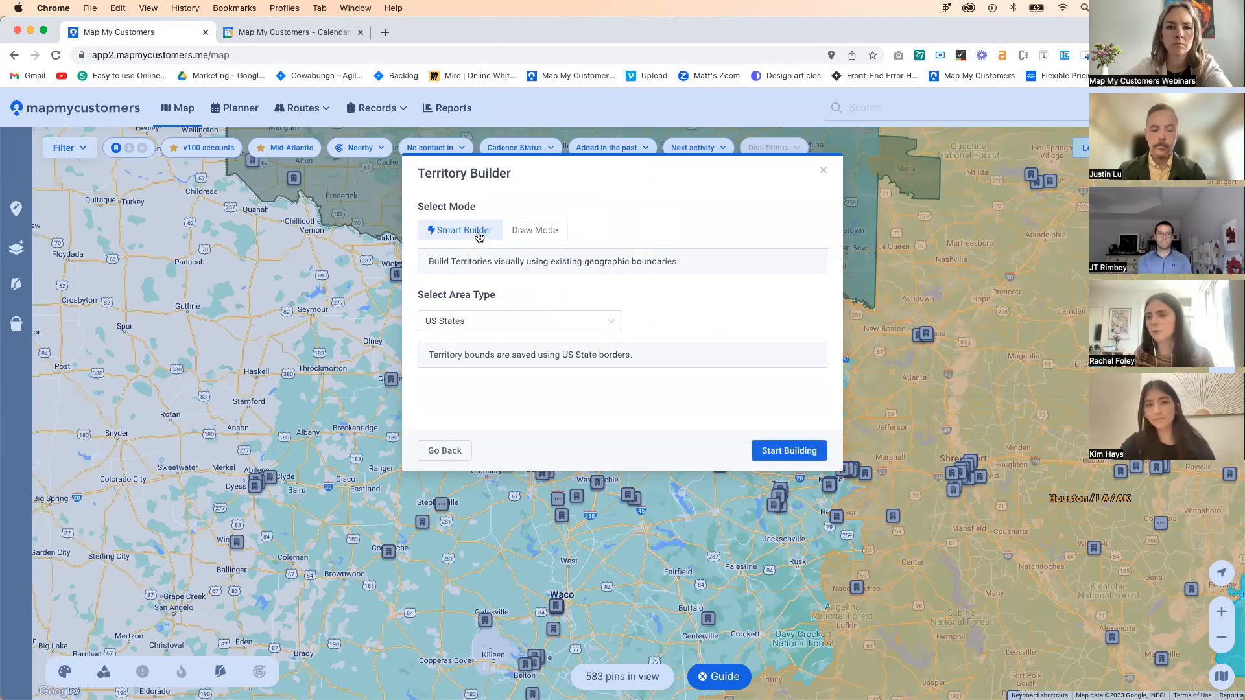
# Compare the Territory Builder's Draw Mode with Smart Builder, keeping Smart Builder as the mode.
pyautogui.click(537, 236)
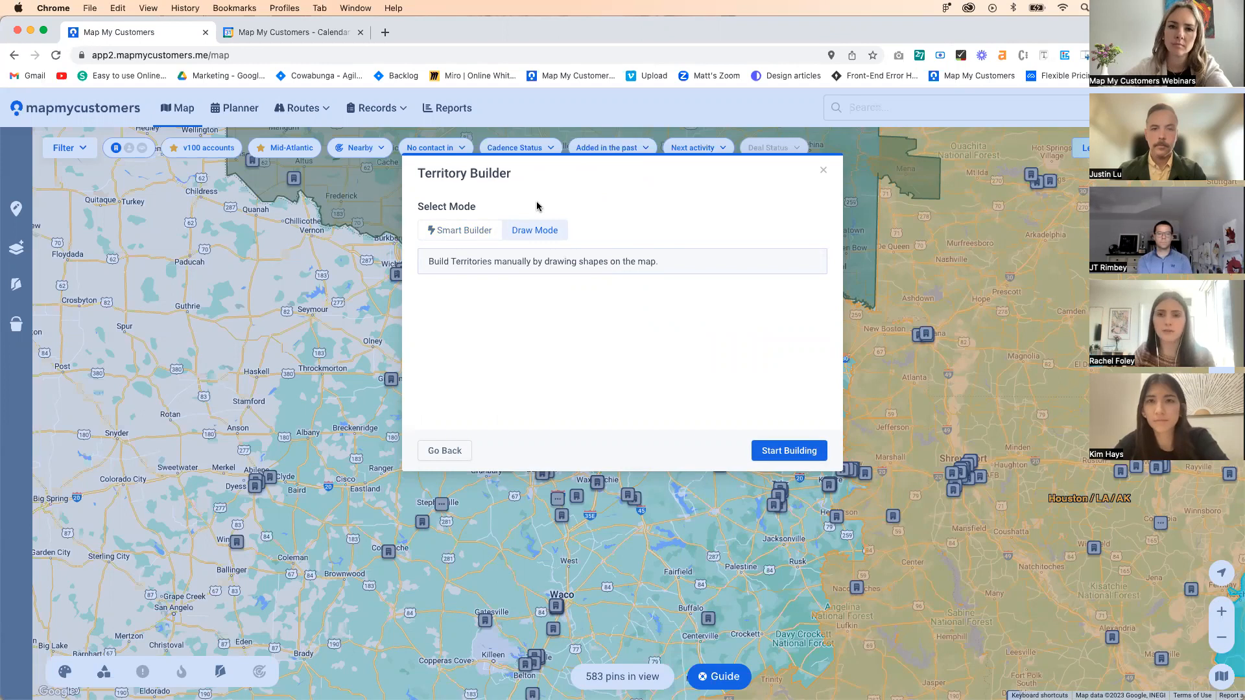
pyautogui.click(487, 228)
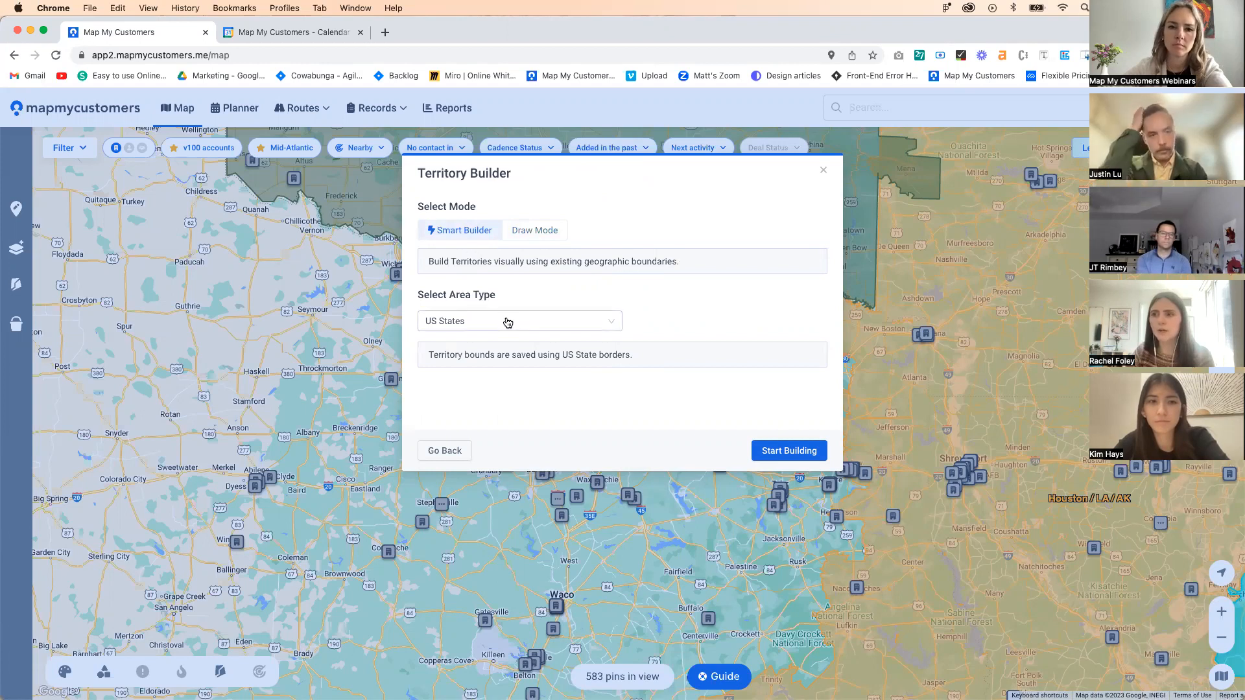
pyautogui.moveTo(453, 294); pyautogui.dragTo(497, 295)
pyautogui.click(508, 295)
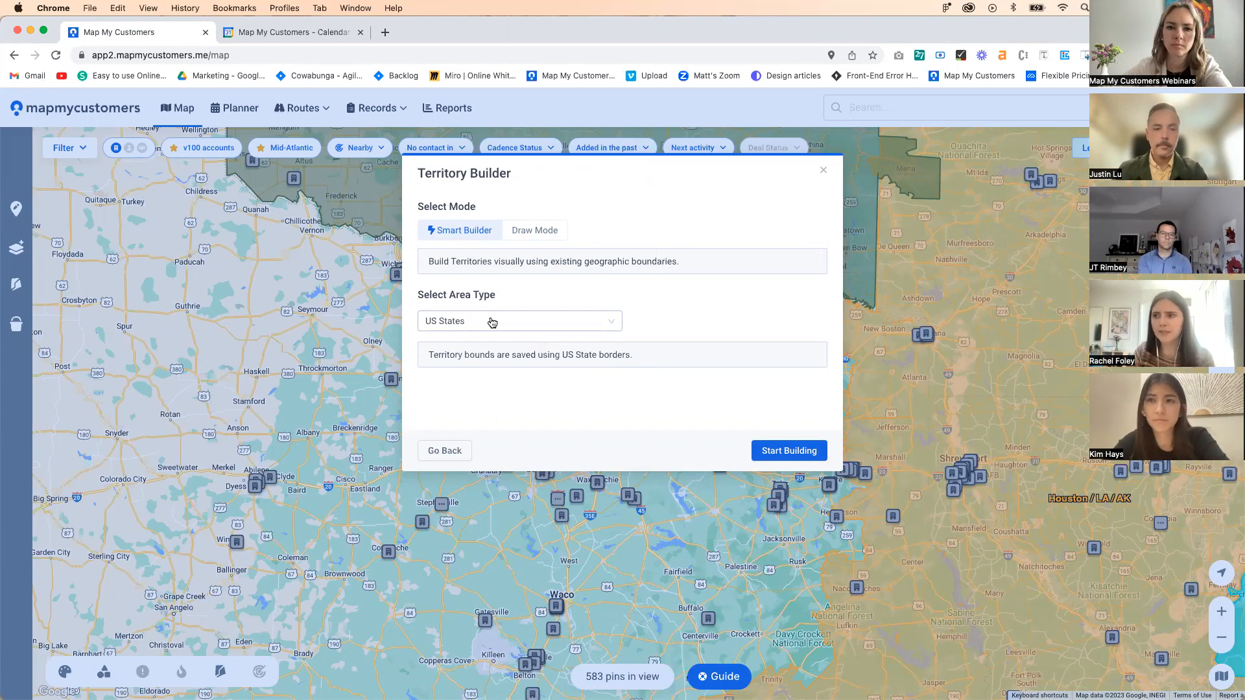
# Review the area types offered for each country, choose US Zip Code Areas (2023) and start building.
pyautogui.click(492, 322)
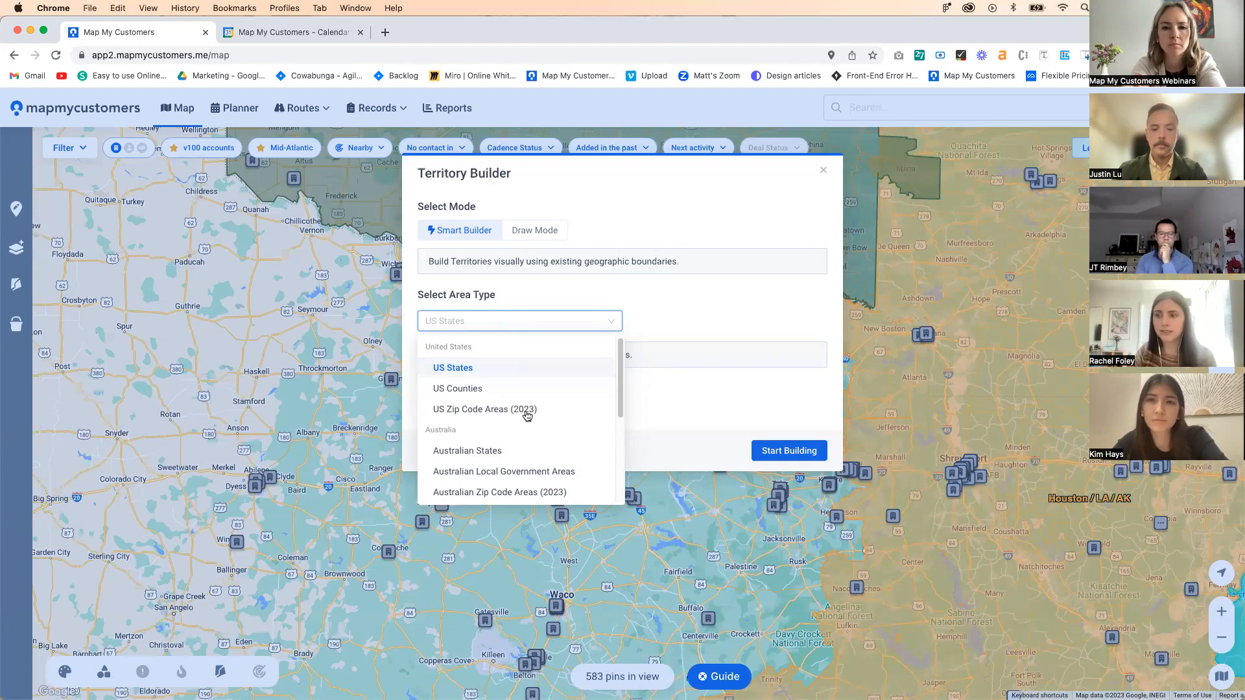
pyautogui.scroll(-1, 541, 431)
pyautogui.scroll(-2, 463, 397)
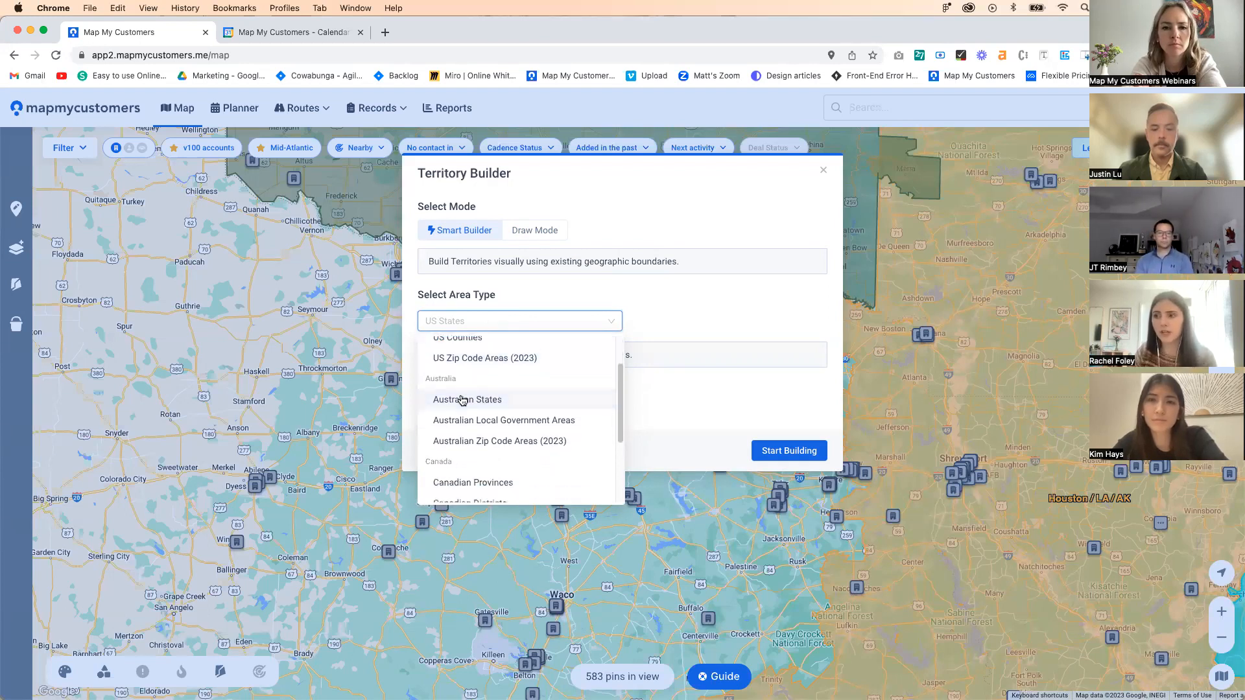
pyautogui.scroll(-3, 475, 412)
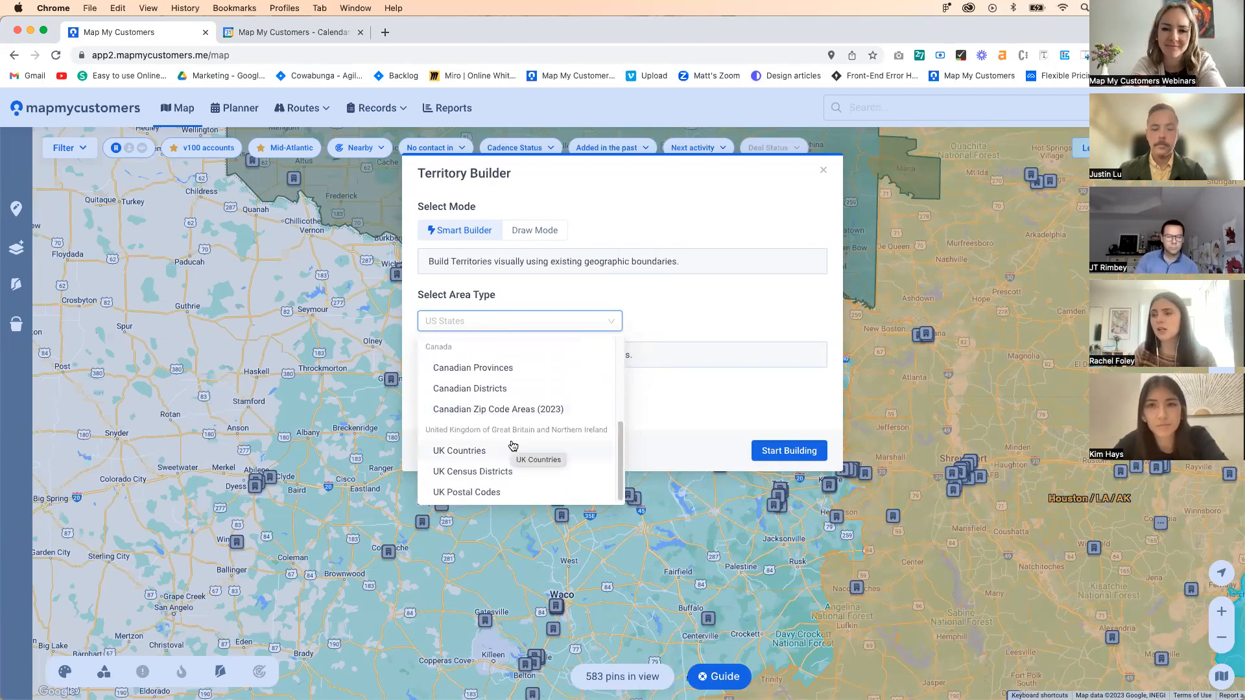
pyautogui.scroll(5, 496, 389)
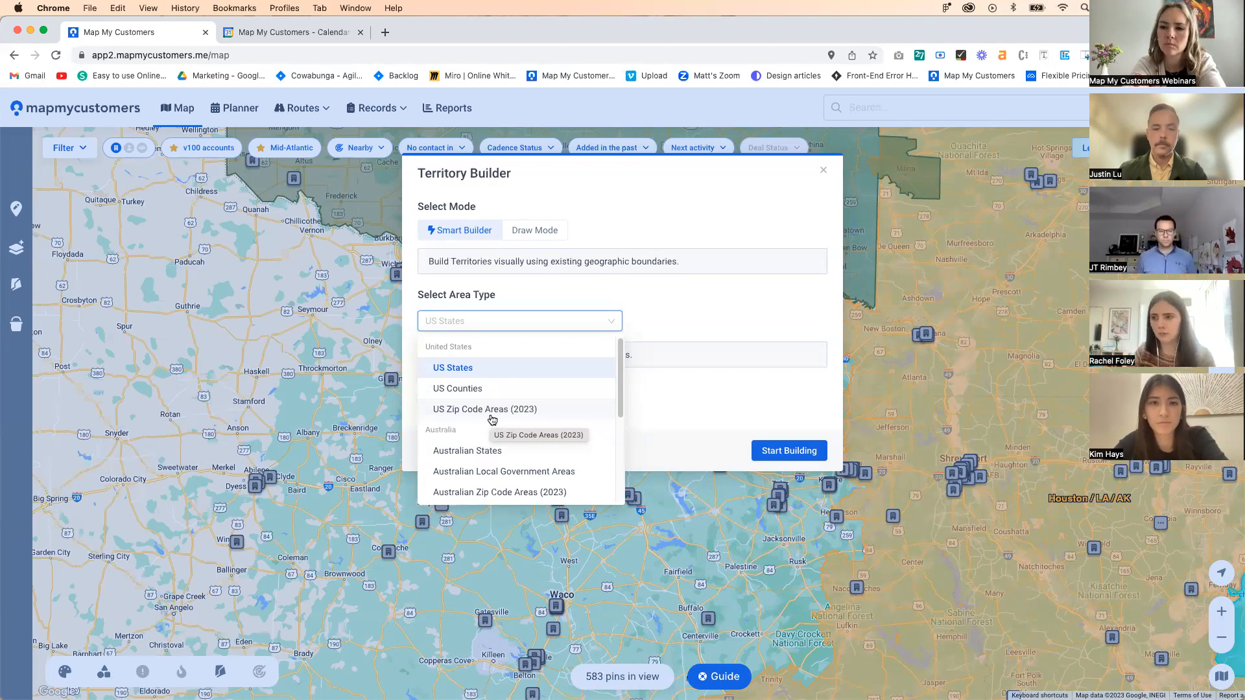
pyautogui.click(492, 415)
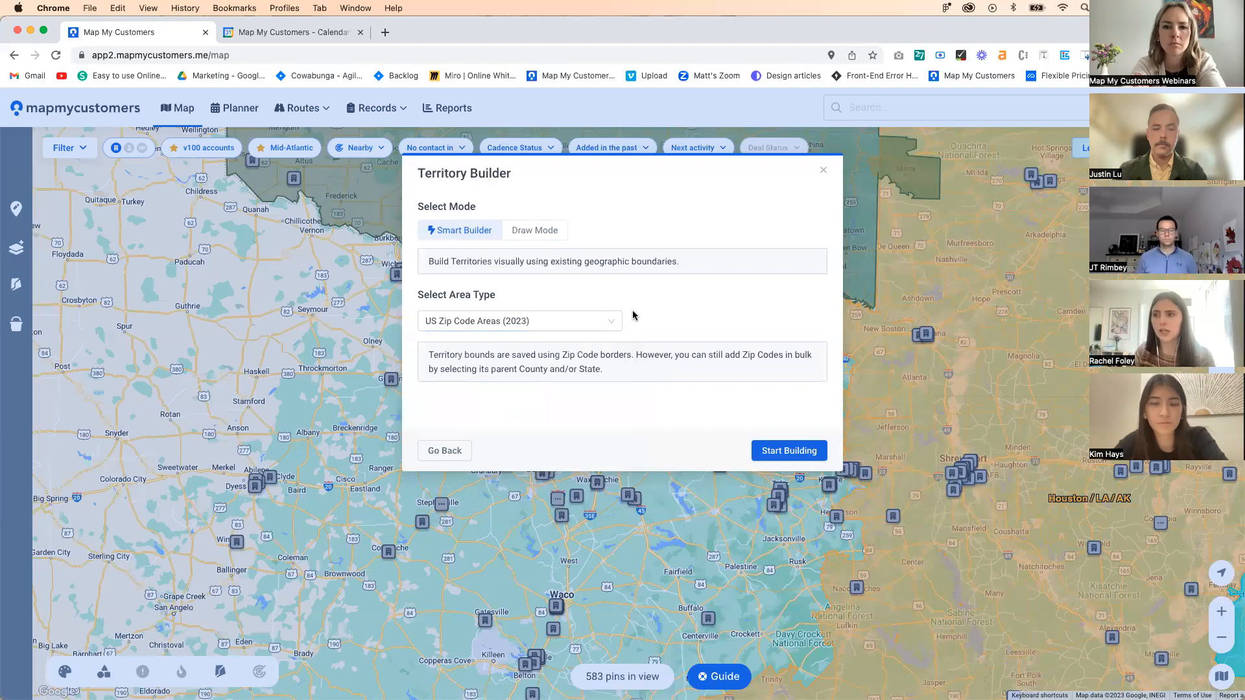
pyautogui.click(773, 452)
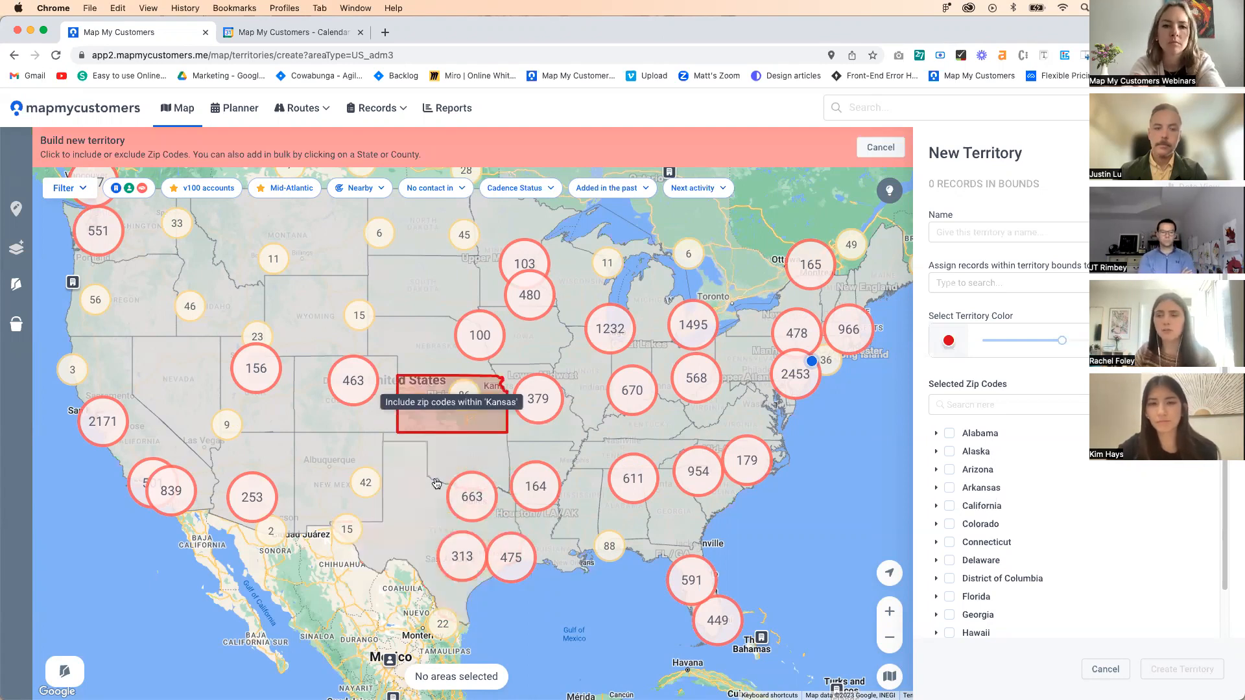
# Include zip code 75407 (Princeton CCD) northeast of Dallas in the new territory and exclude it again.
pyautogui.scroll(2, 454, 535)
pyautogui.scroll(3, 458, 537)
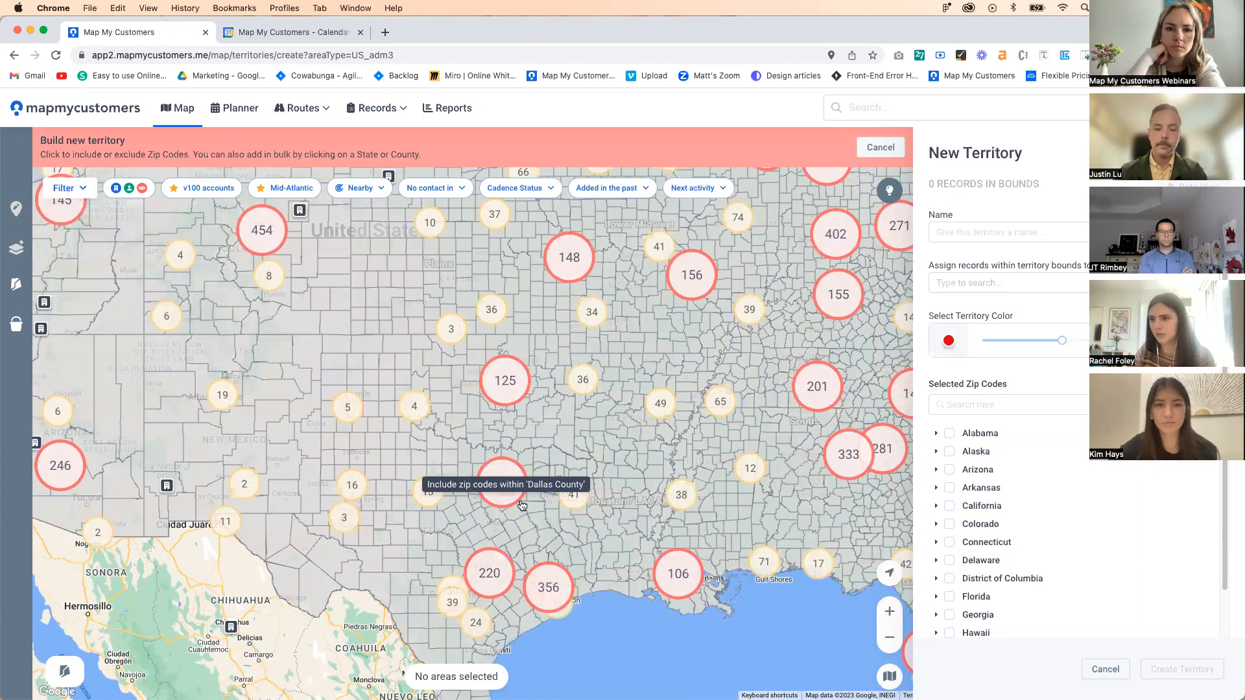
pyautogui.scroll(2, 511, 496)
pyautogui.scroll(1, 517, 502)
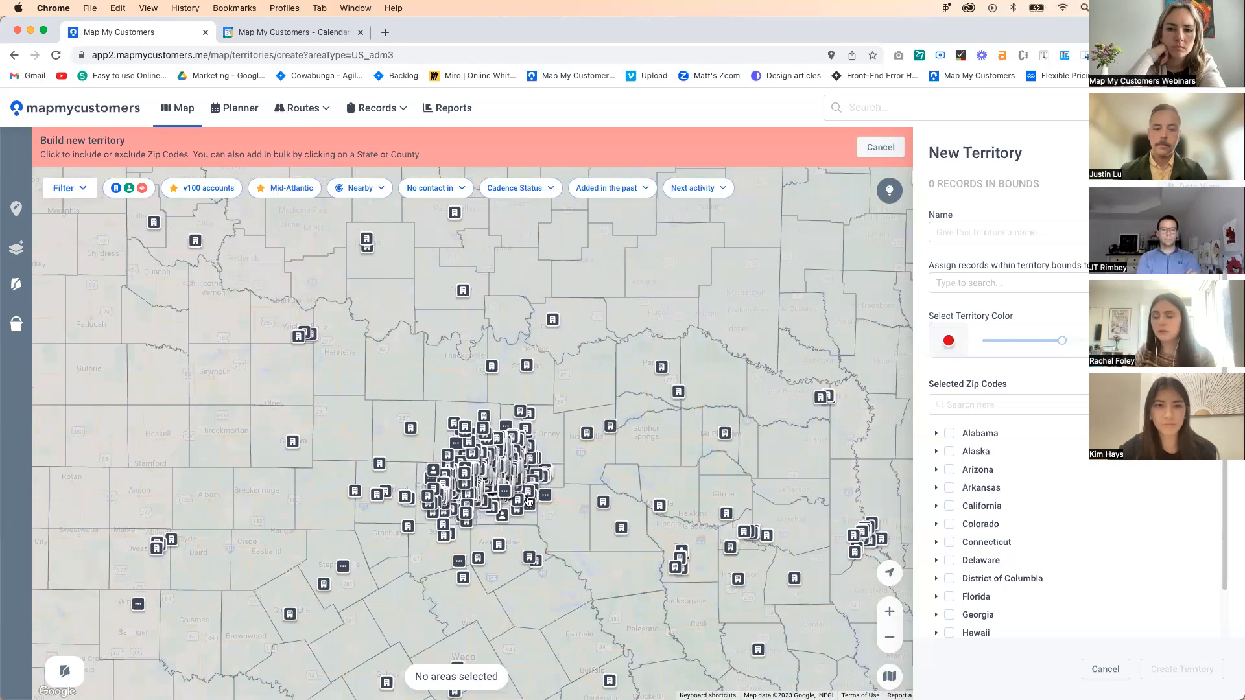
pyautogui.moveTo(538, 534); pyautogui.dragTo(520, 500)
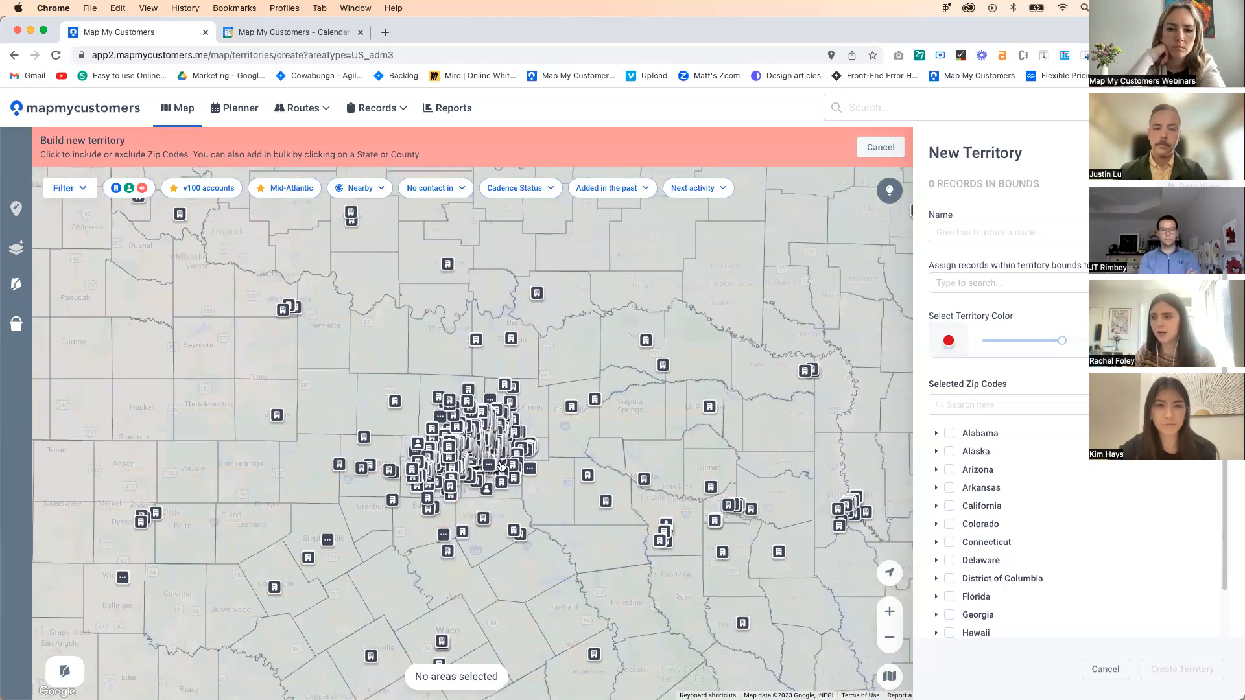
pyautogui.click(889, 611)
pyautogui.click(890, 612)
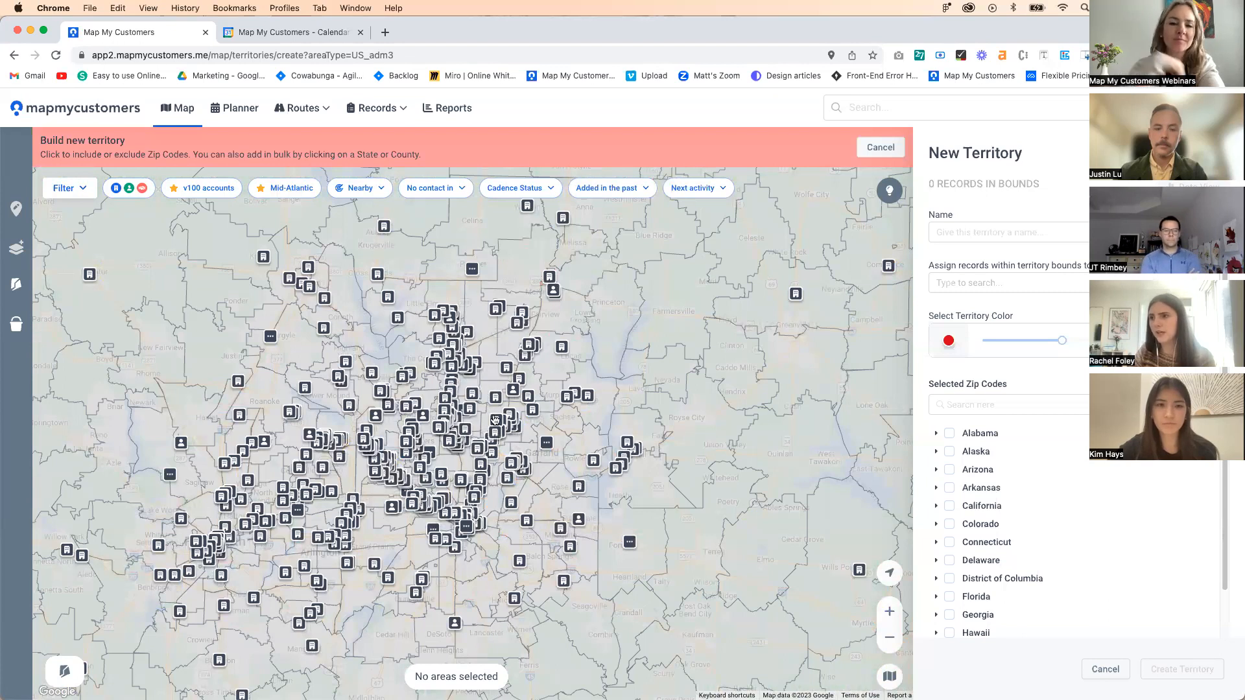
pyautogui.click(603, 350)
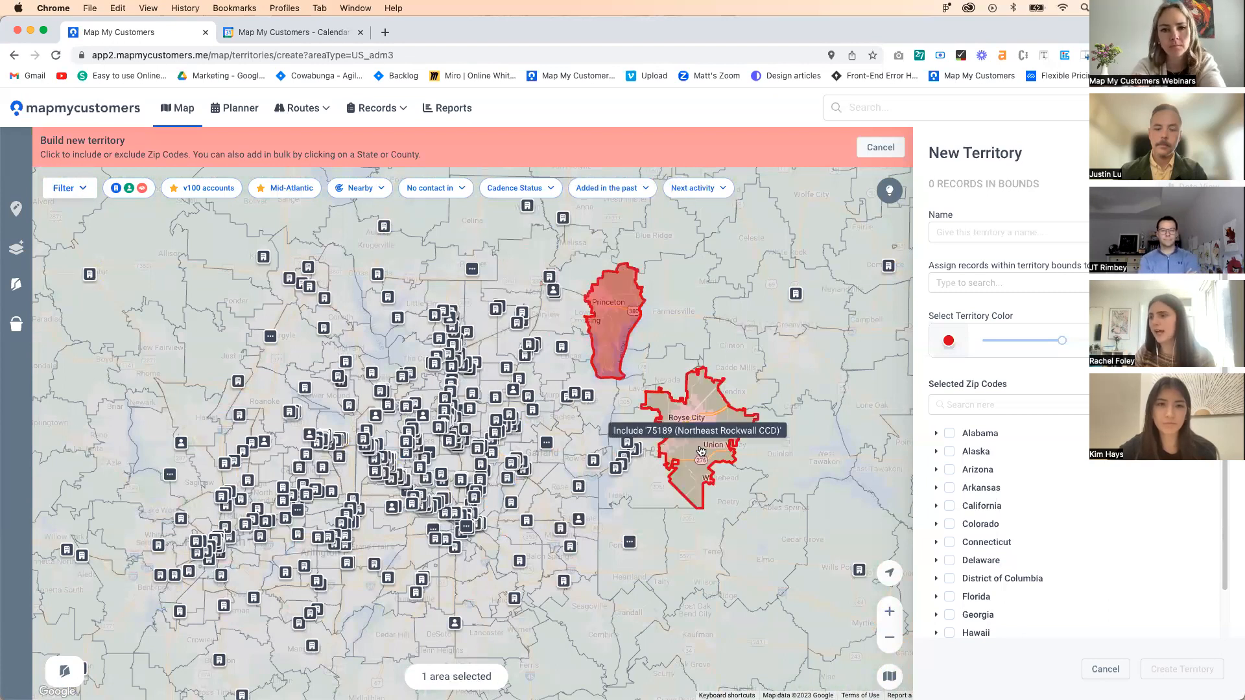
pyautogui.click(611, 334)
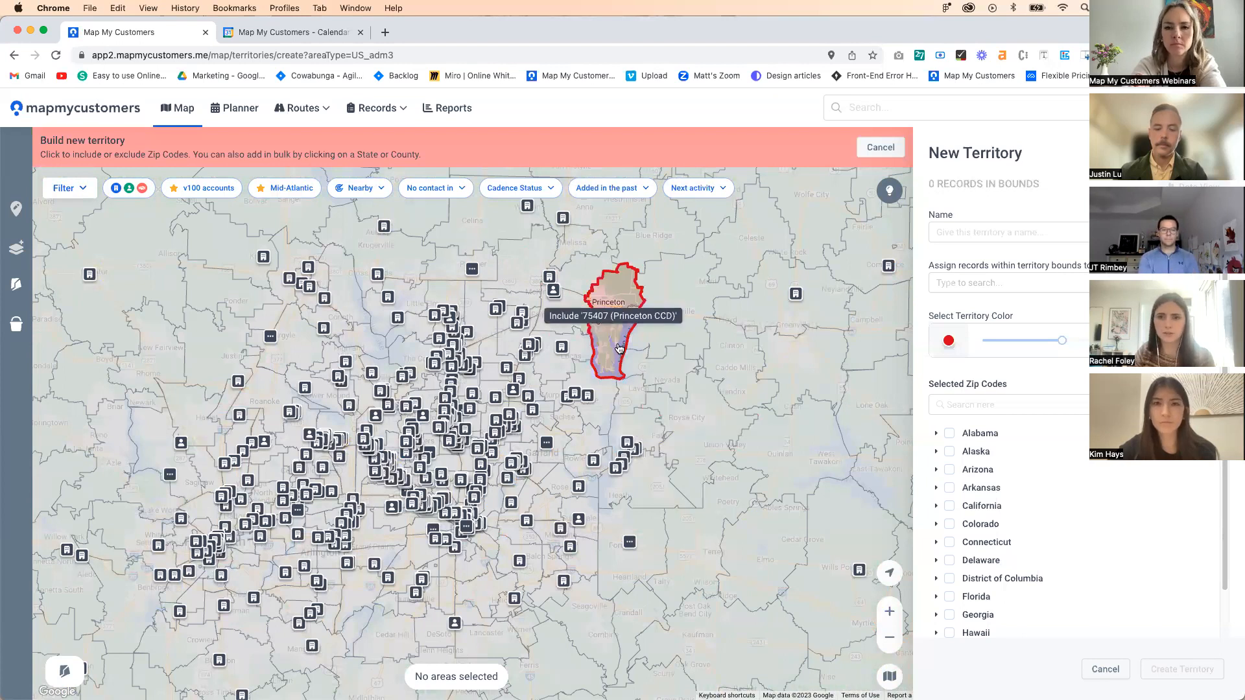
pyautogui.click(619, 350)
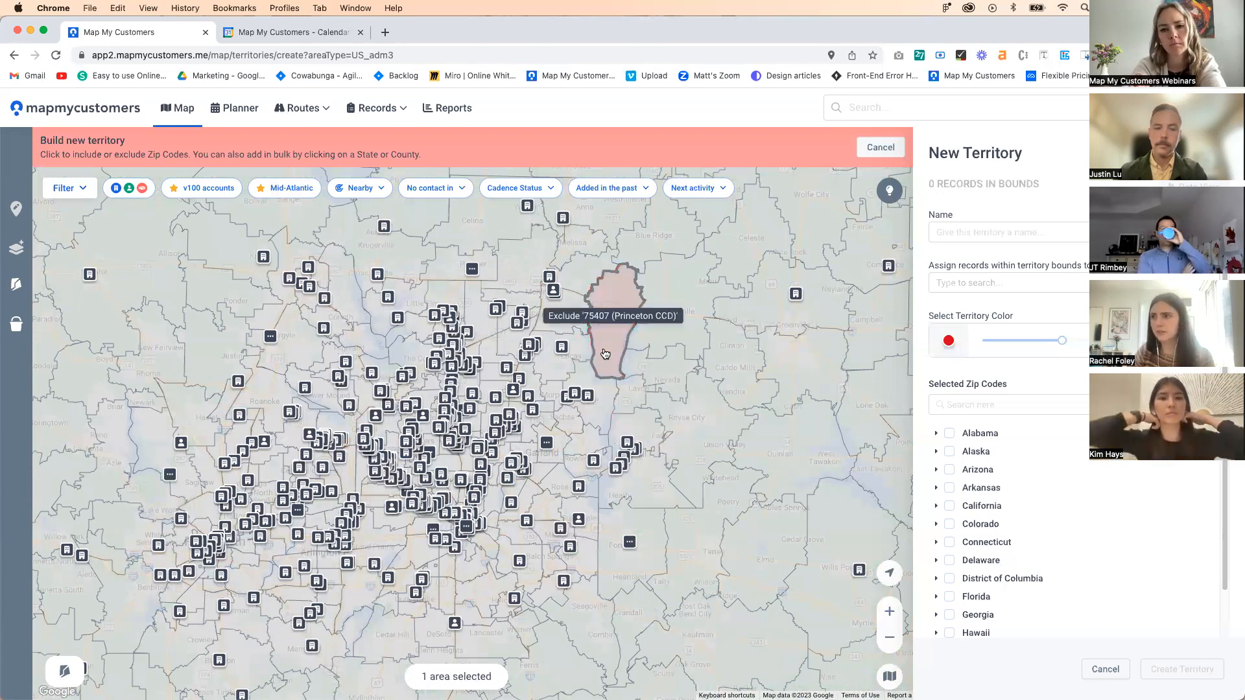
pyautogui.click(621, 384)
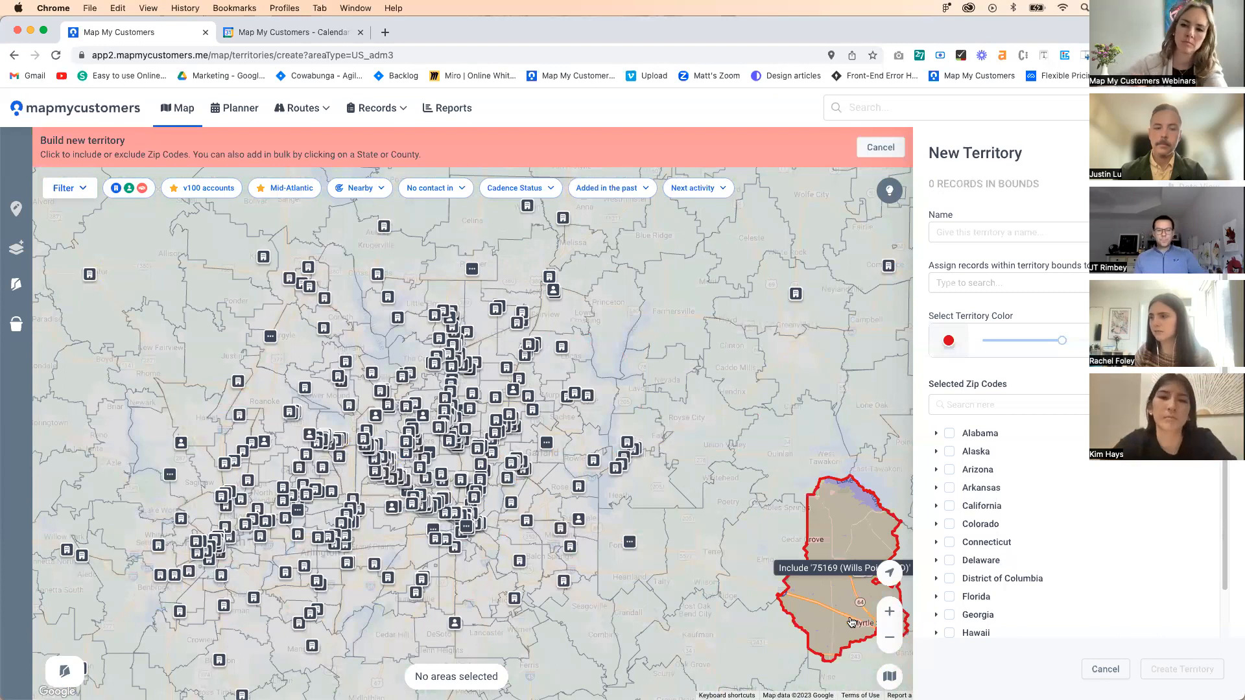
# Include one zip code area just north of Dallas in the new territory and open Data View for its records.
pyautogui.click(445, 296)
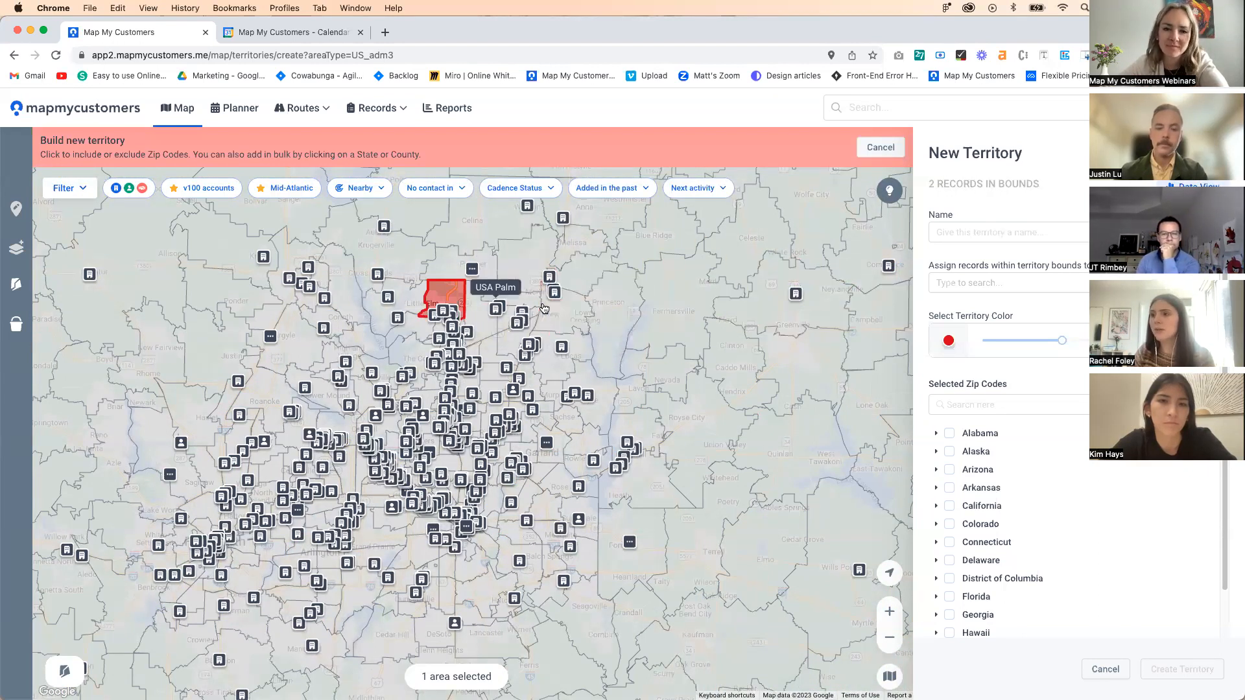
pyautogui.click(1187, 186)
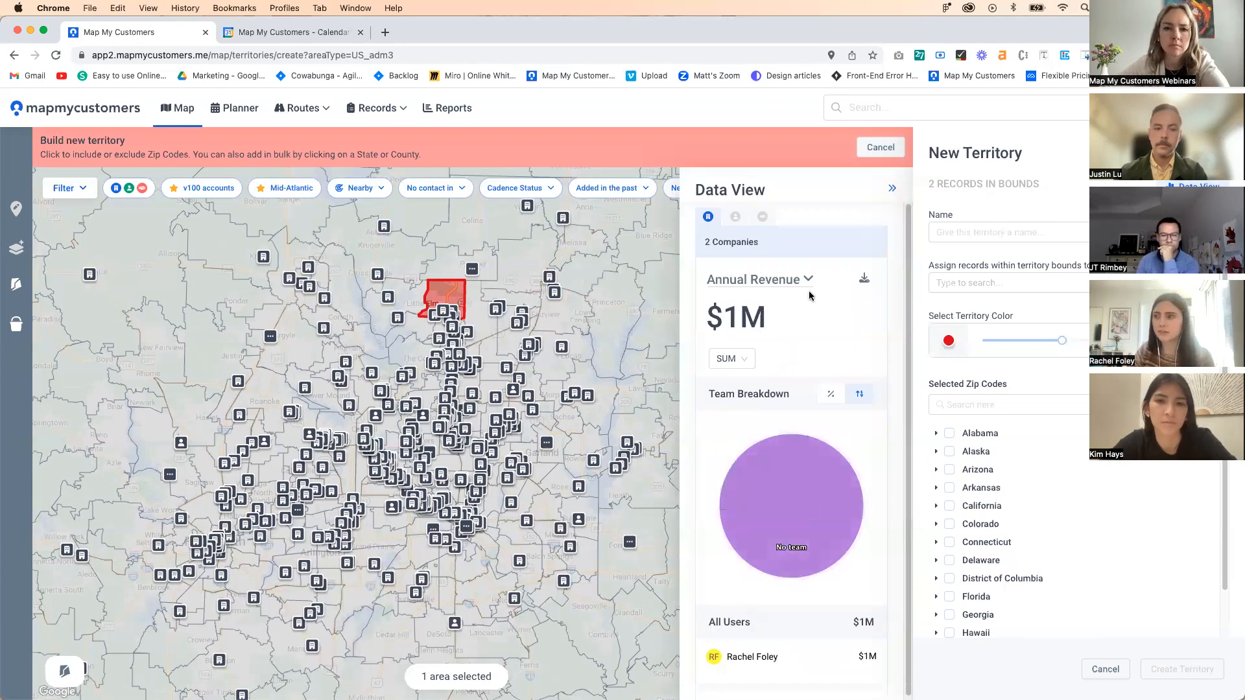
# Close Data View and exclude the selected zip code area north of Dallas from the new territory.
pyautogui.click(886, 193)
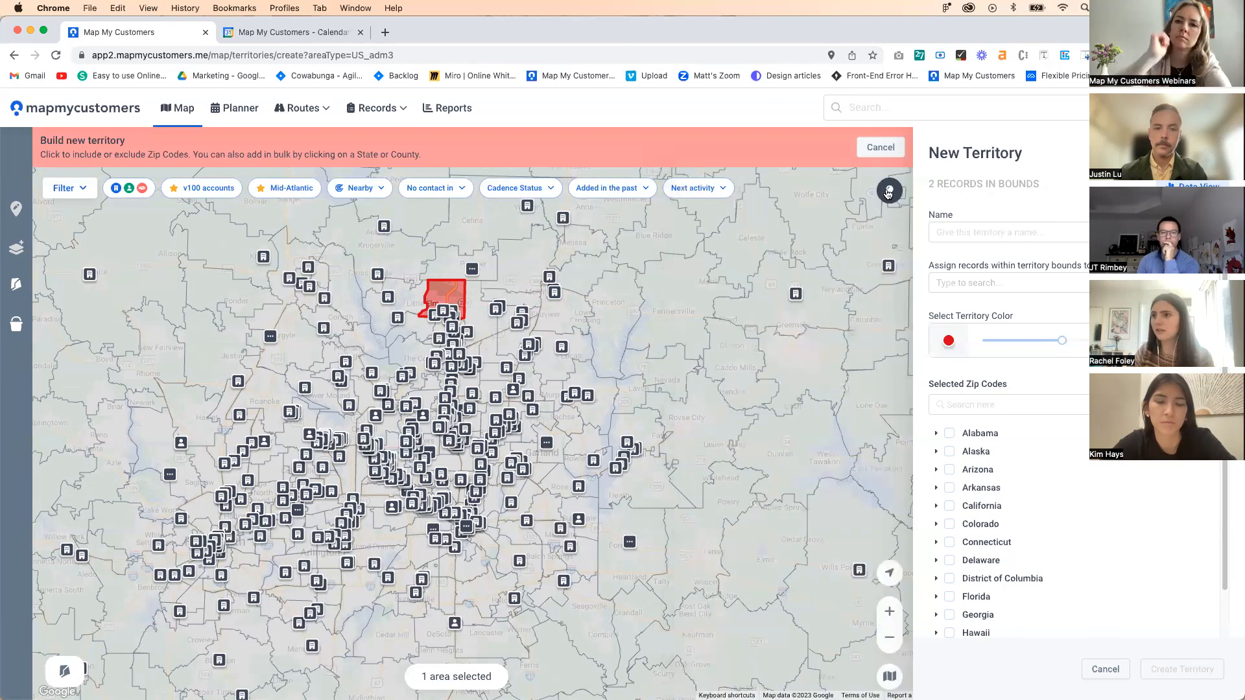
pyautogui.click(441, 297)
# Hide the company, contact and deal pins on the map at county level.
pyautogui.scroll(-3, 570, 420)
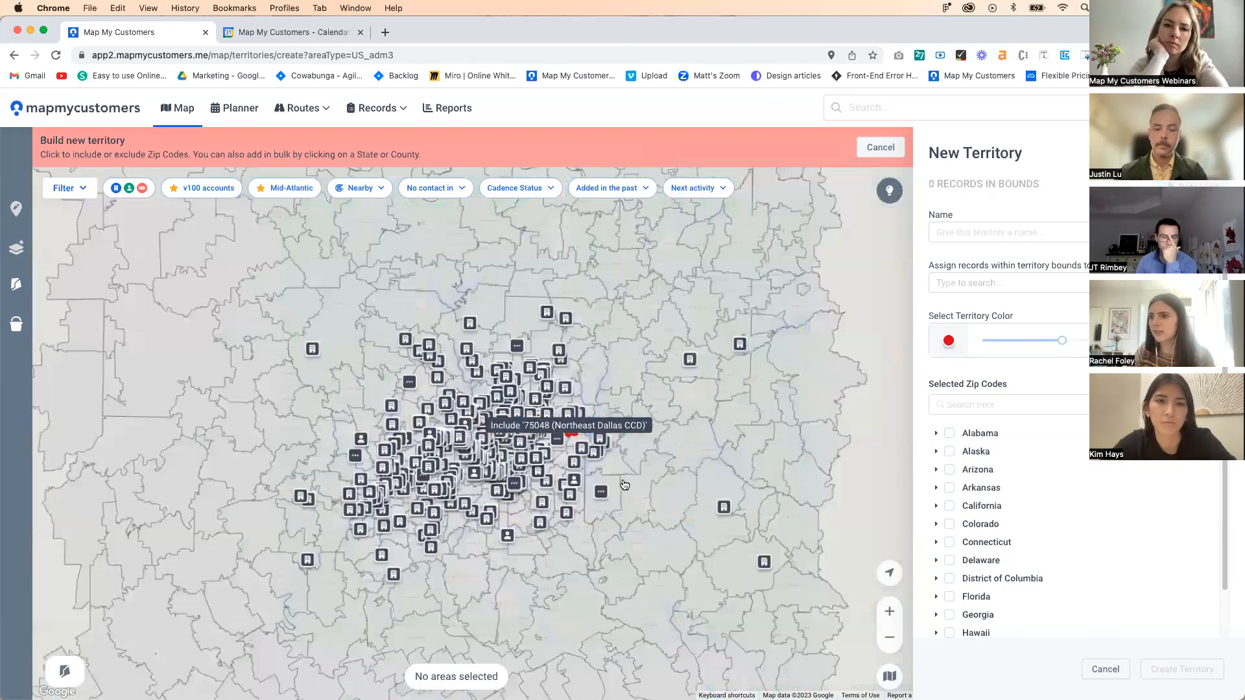
pyautogui.click(889, 637)
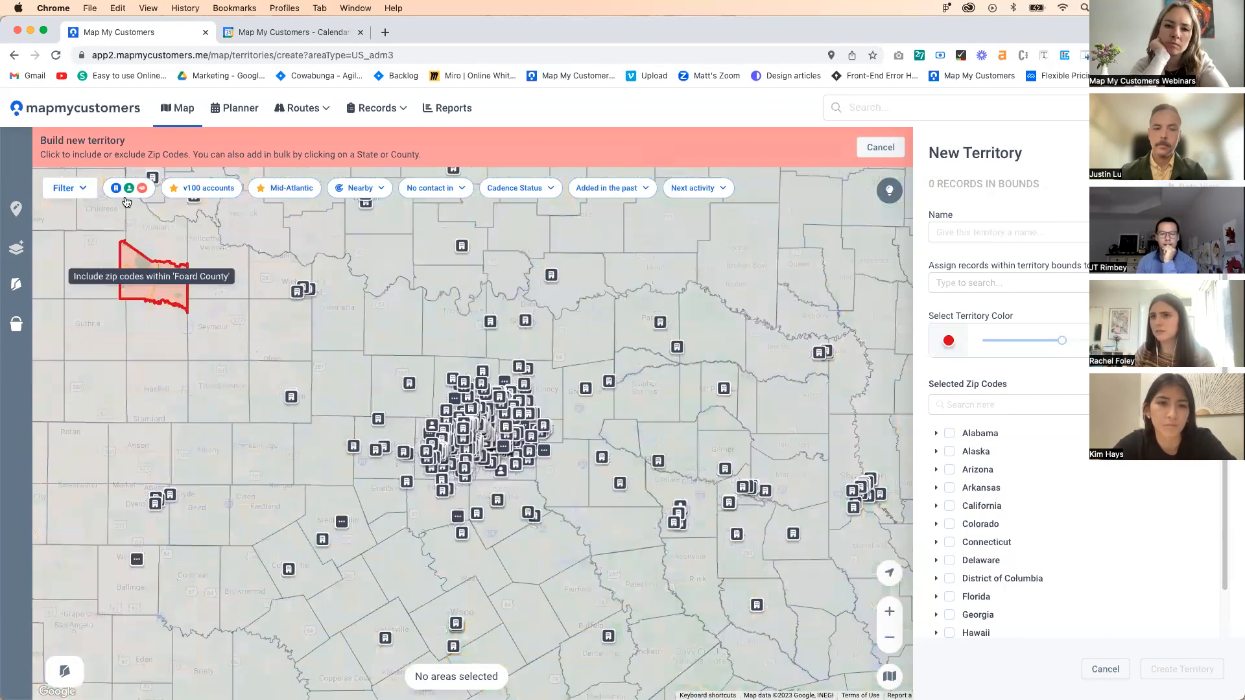
pyautogui.click(128, 189)
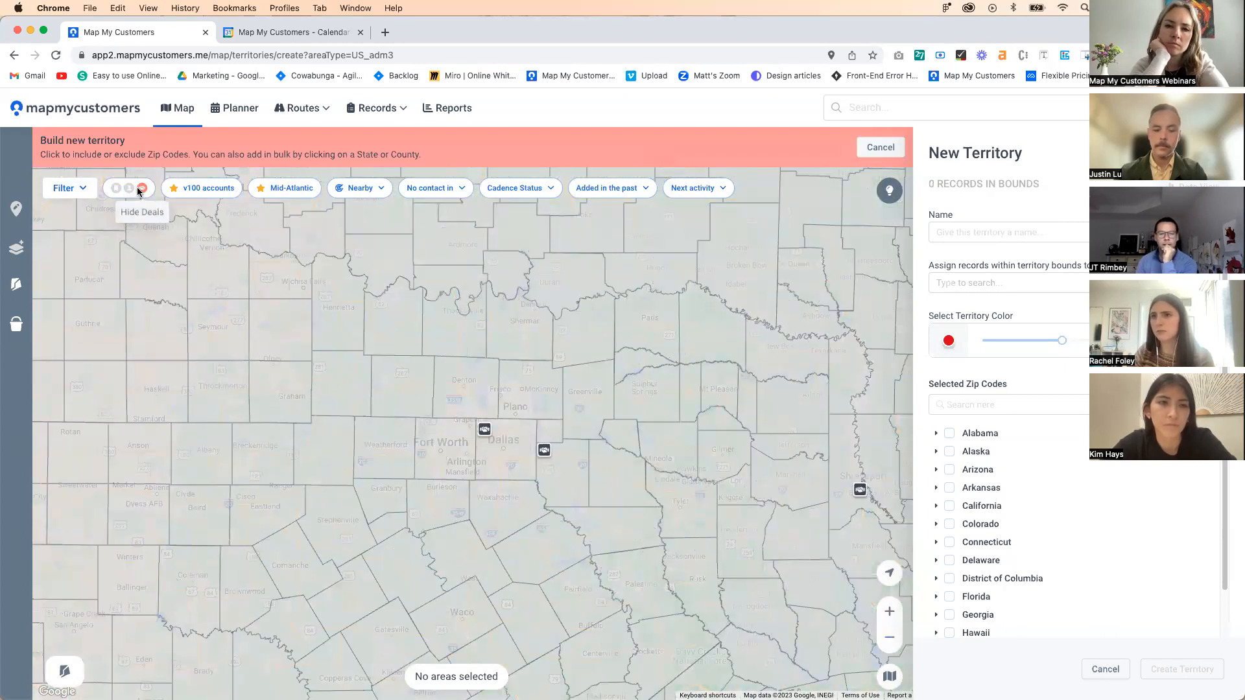
pyautogui.click(142, 188)
# Include all zip codes of the counties around Dallas, Plano and Fort Worth, including Denton, Kaufman and Rockwall counties.
pyautogui.click(502, 466)
pyautogui.click(519, 398)
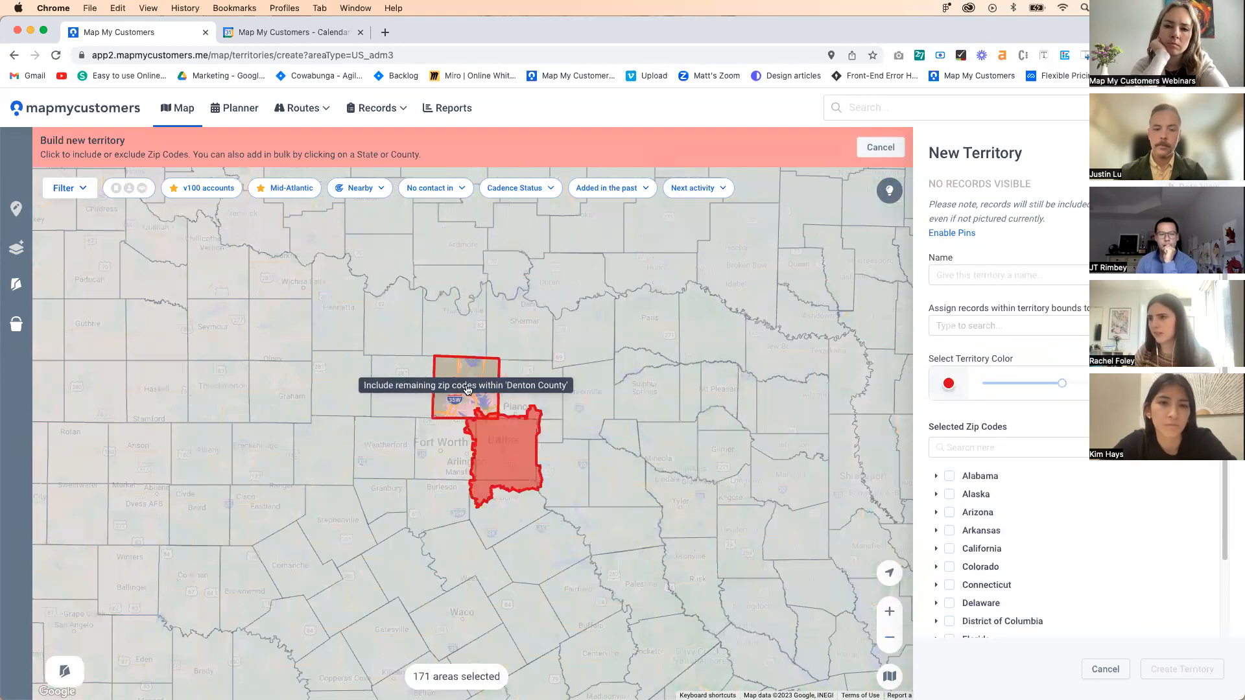
pyautogui.click(466, 399)
pyautogui.click(448, 460)
pyautogui.click(443, 519)
pyautogui.click(505, 513)
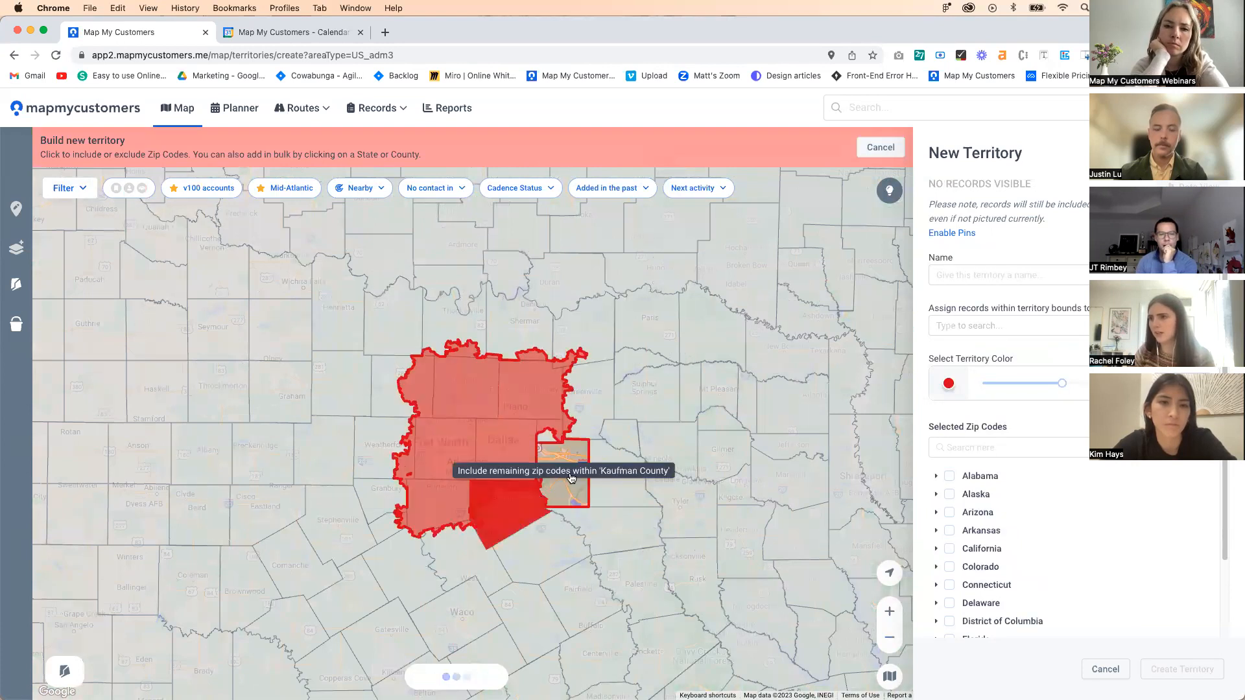
pyautogui.click(564, 469)
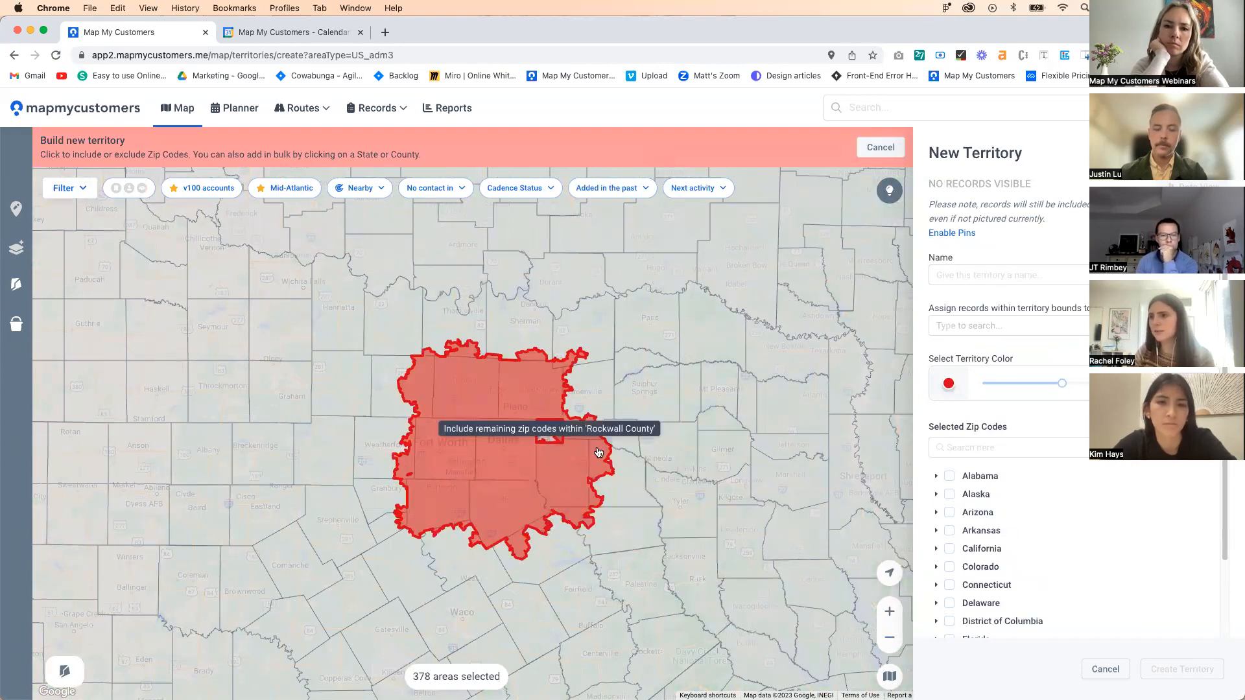
pyautogui.click(598, 452)
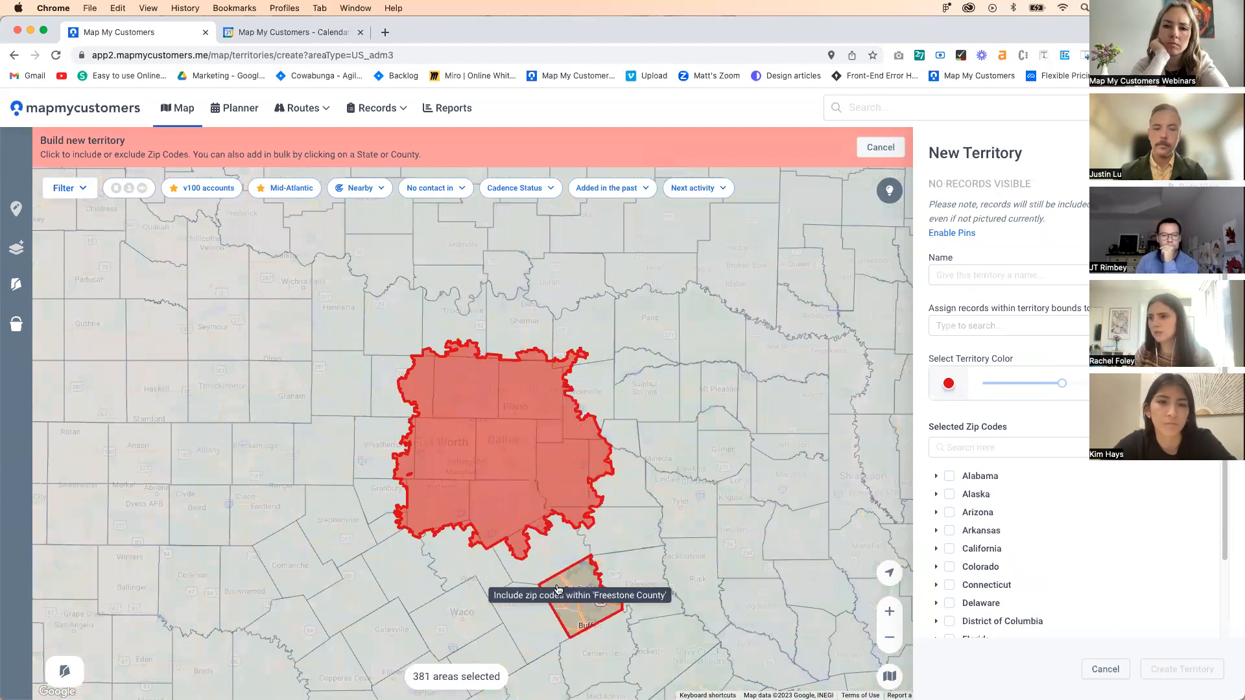
# Include in bulk the strip of counties from Hill County south through McLennan County to the Austin area.
pyautogui.scroll(-6, 558, 589)
pyautogui.hscroll(-2, 557, 589)
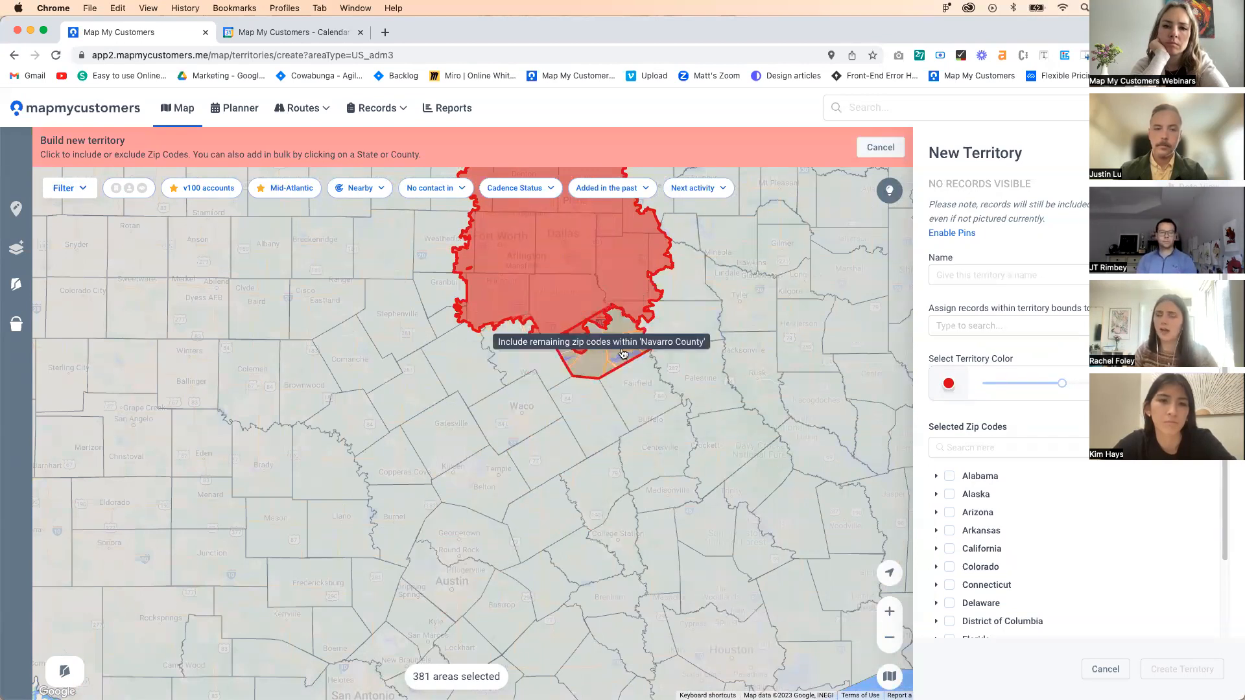
pyautogui.moveTo(887, 193)
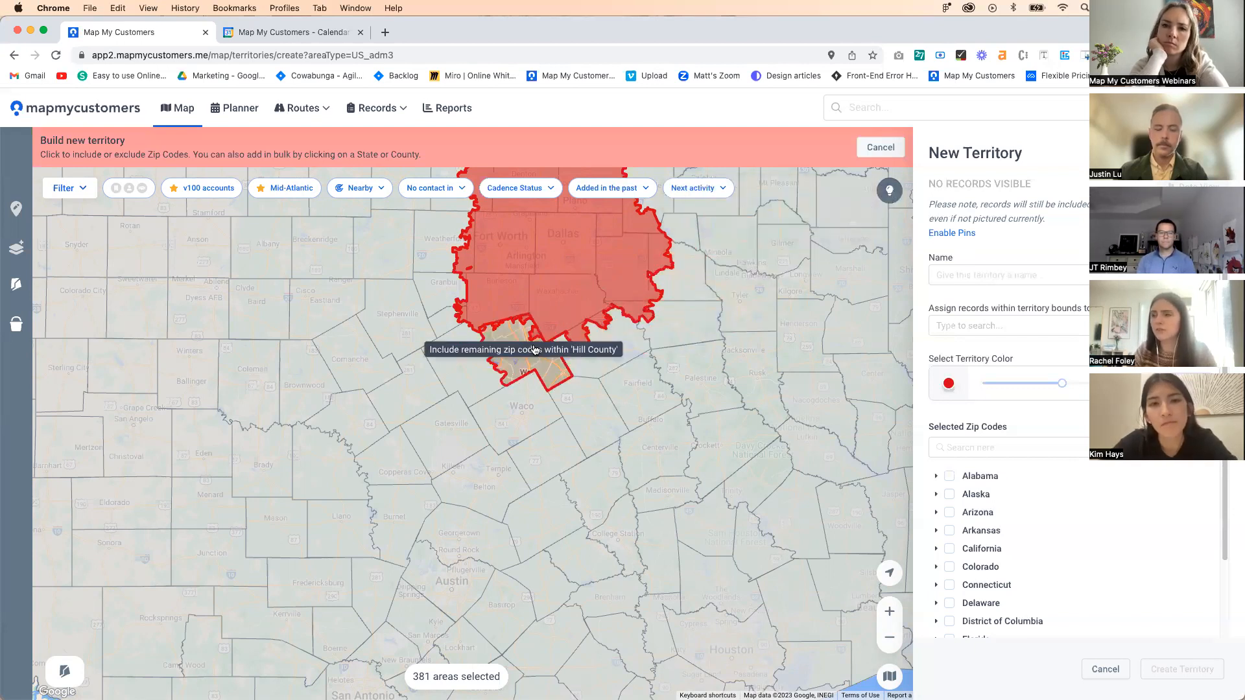
pyautogui.moveTo(529, 346)
pyautogui.mouseDown()
pyautogui.moveTo(514, 417)
pyautogui.moveTo(422, 616)
pyautogui.moveTo(556, 565)
pyautogui.mouseUp()
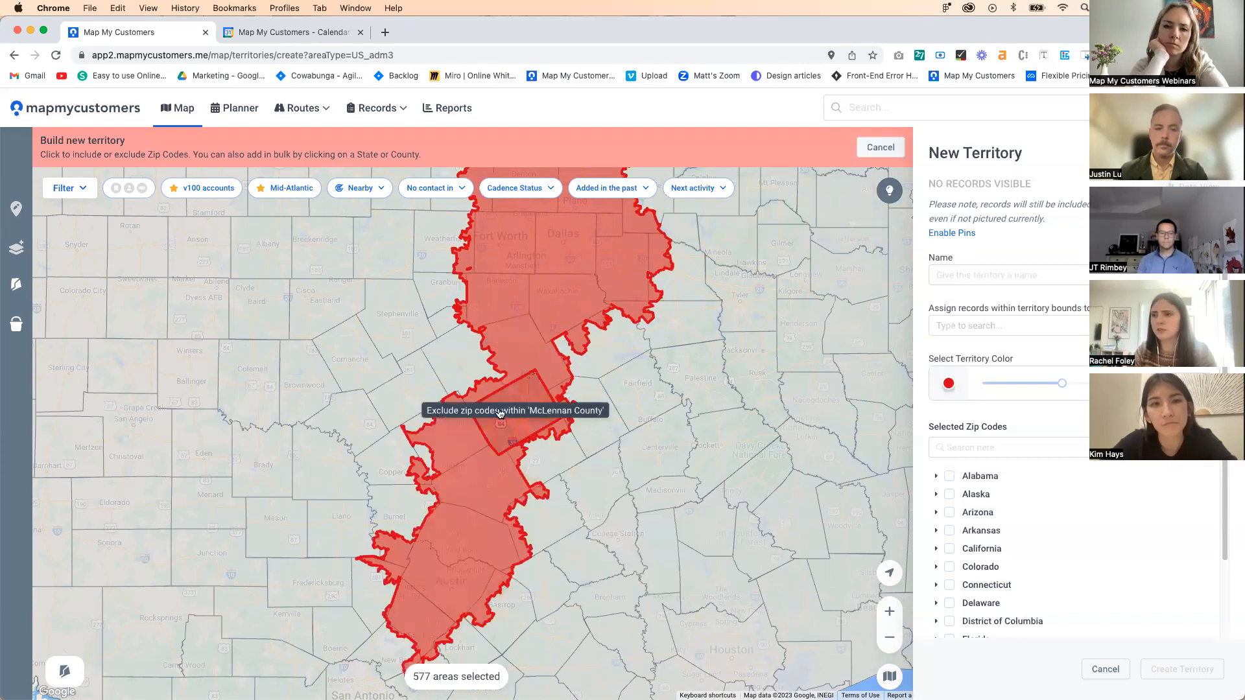
# Include the counties west of the Dallas–Austin strip and the northern counties above Dallas and Fort Worth, including Wise County.
pyautogui.click(438, 237)
pyautogui.moveTo(438, 238)
pyautogui.mouseDown()
pyautogui.moveTo(392, 283)
pyautogui.moveTo(431, 356)
pyautogui.moveTo(381, 387)
pyautogui.moveTo(387, 509)
pyautogui.moveTo(453, 298)
pyautogui.moveTo(450, 318)
pyautogui.moveTo(597, 347)
pyautogui.moveTo(519, 523)
pyautogui.mouseUp()
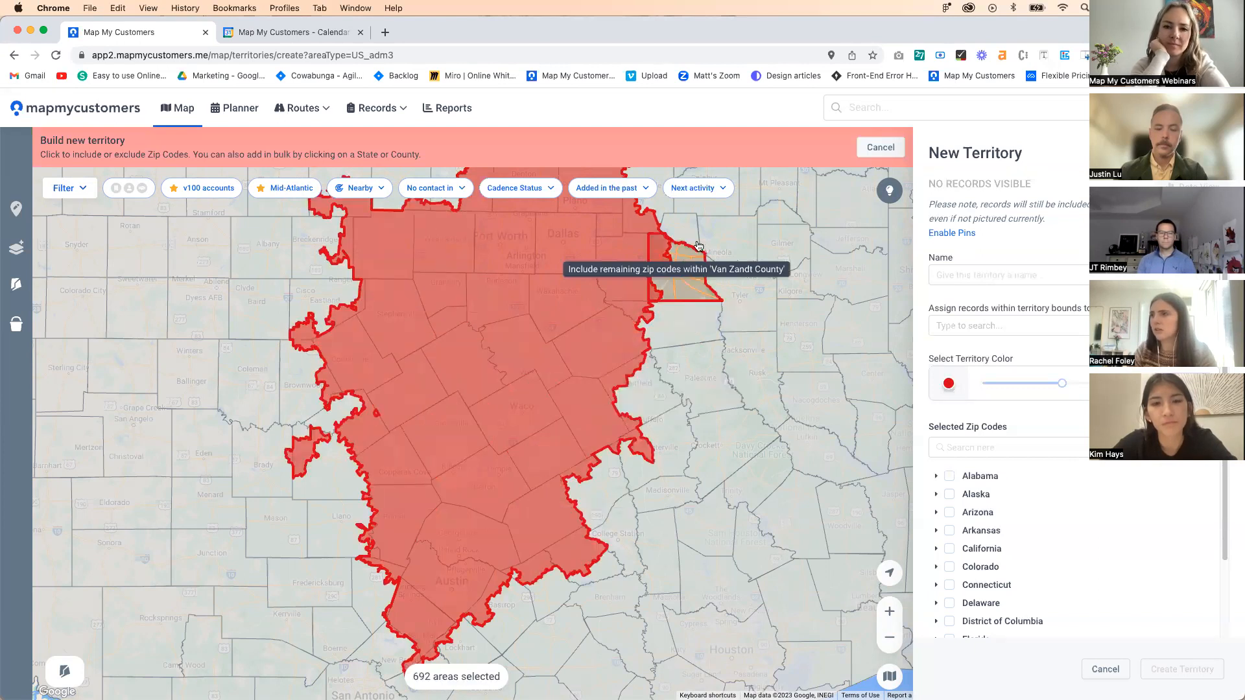
pyautogui.scroll(5, 508, 366)
pyautogui.moveTo(508, 365)
pyautogui.mouseDown()
pyautogui.moveTo(500, 305)
pyautogui.moveTo(626, 337)
pyautogui.moveTo(634, 392)
pyautogui.moveTo(421, 318)
pyautogui.moveTo(428, 363)
pyautogui.mouseUp()
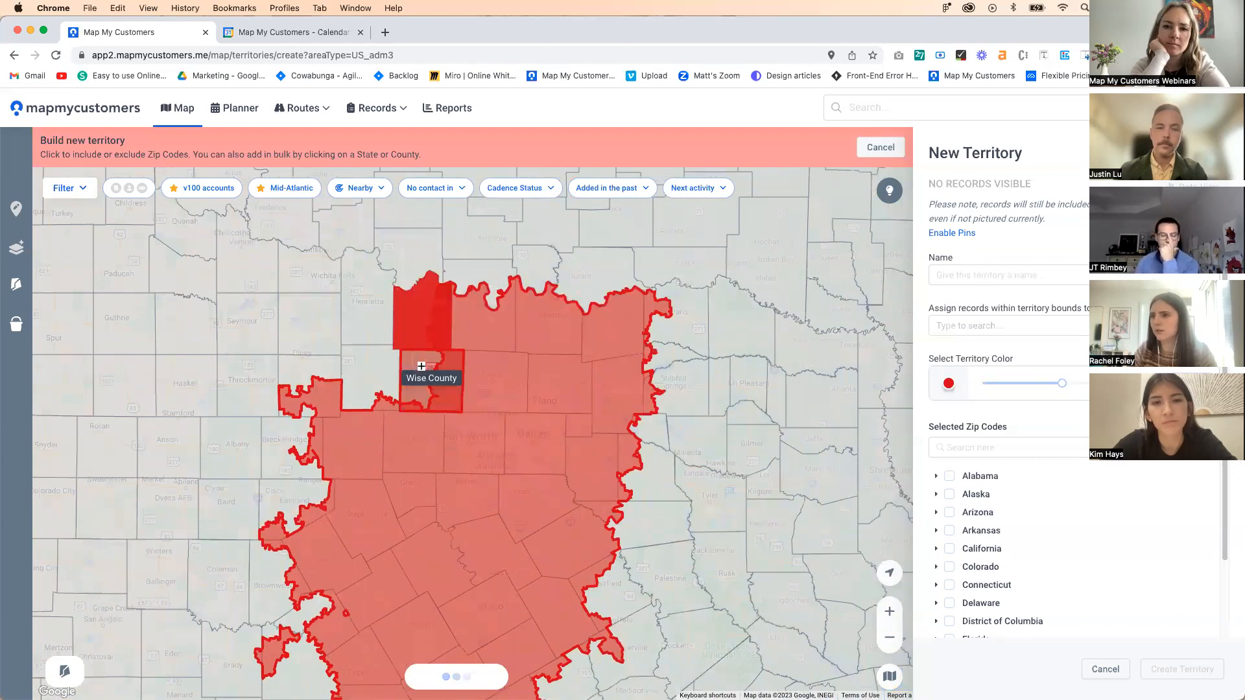
pyautogui.scroll(-2, 694, 467)
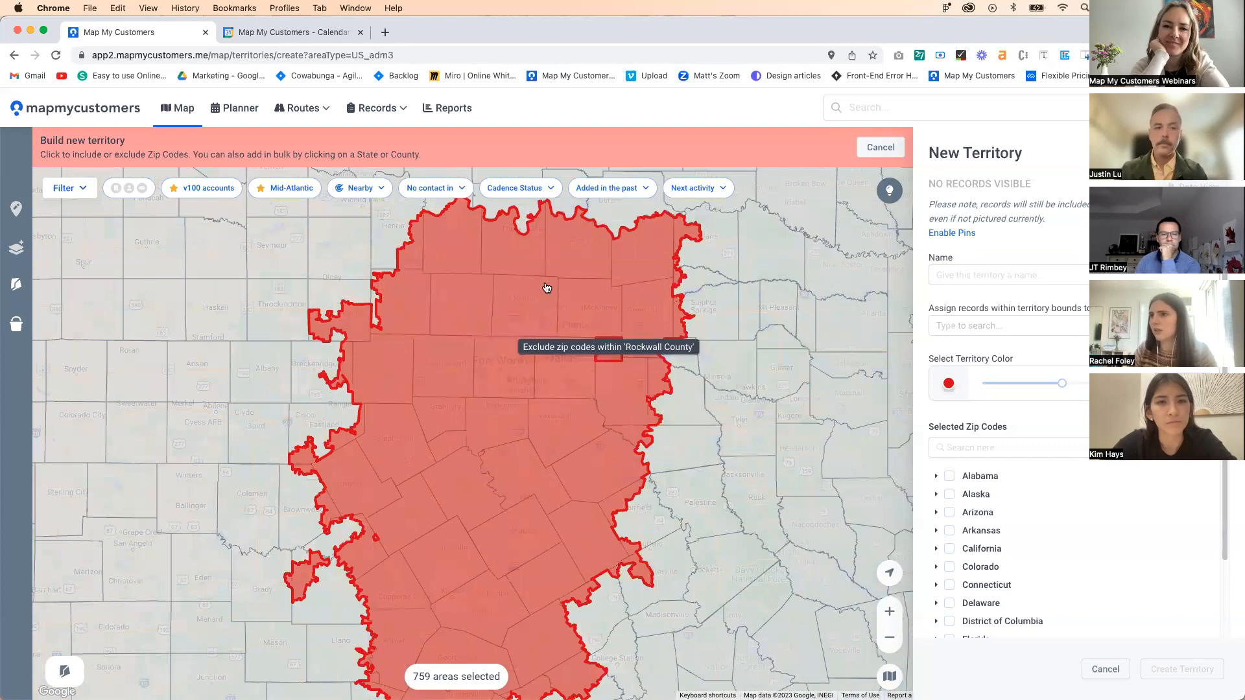
# Show the company, contact and deal pins again and open Data View for the enlarged territory.
pyautogui.click(115, 188)
pyautogui.click(142, 189)
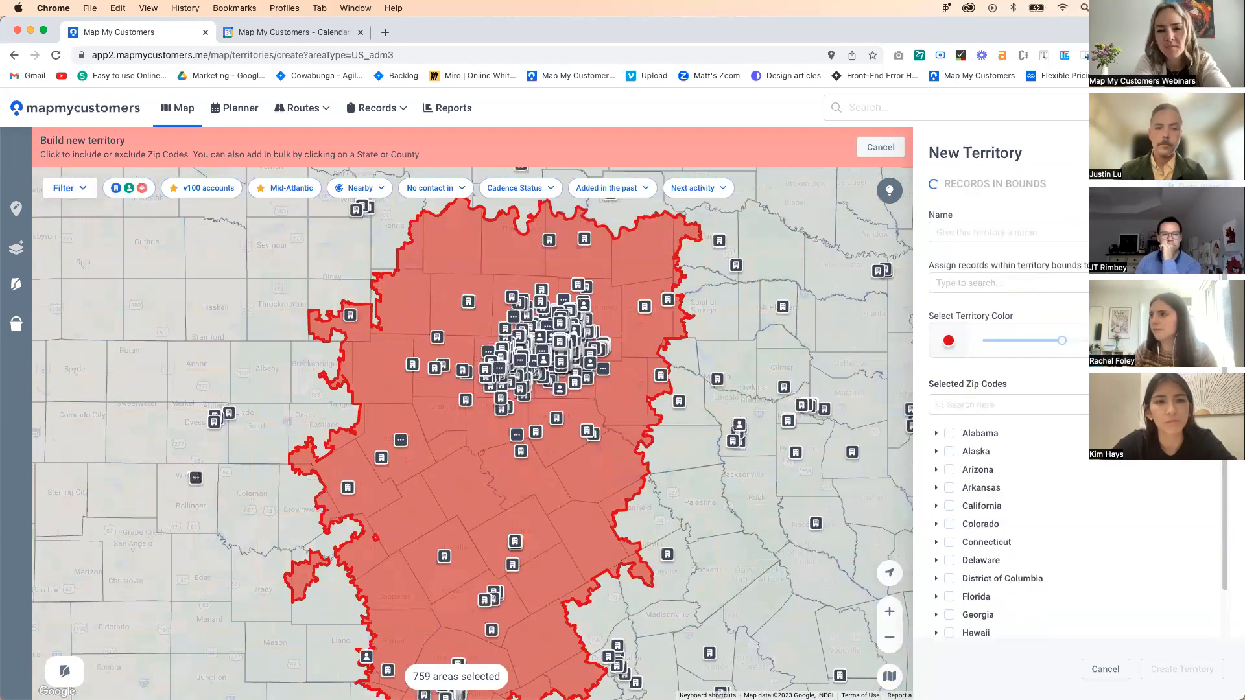
pyautogui.click(1200, 187)
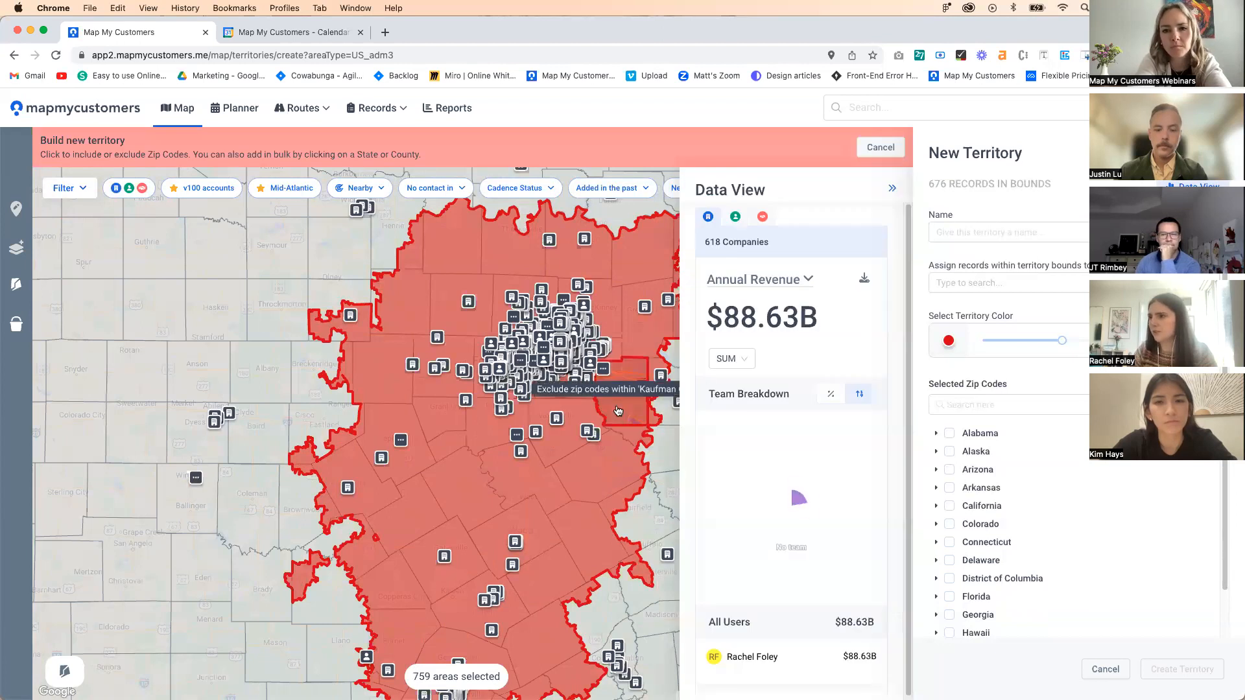
pyautogui.moveTo(572, 463); pyautogui.dragTo(460, 476)
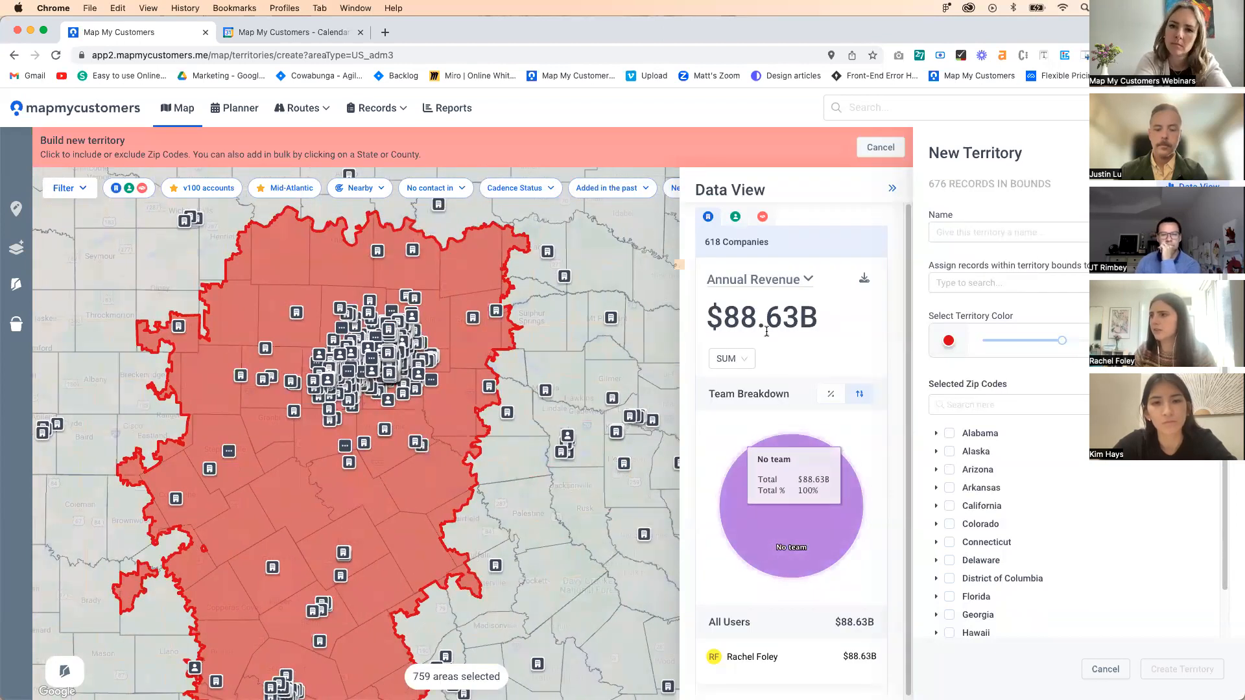
# Switch the Data View data source to Product Line, review the breakdown and close Data View.
pyautogui.click(773, 286)
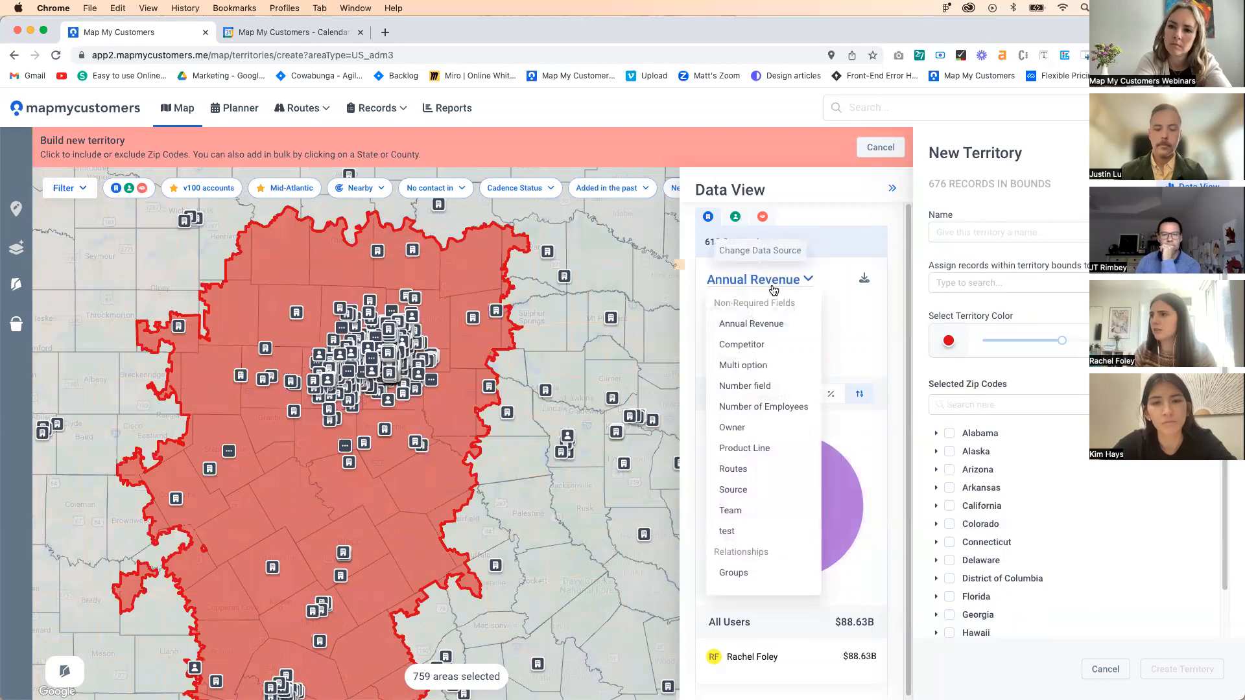
pyautogui.click(748, 449)
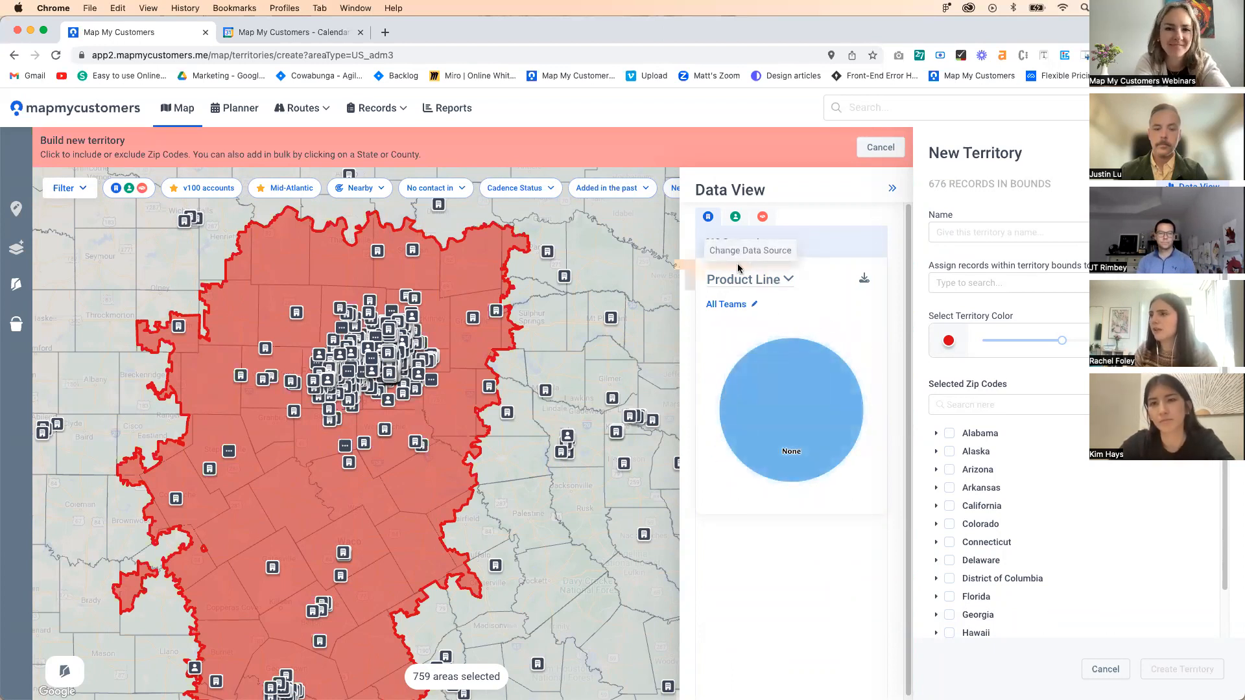
pyautogui.click(893, 188)
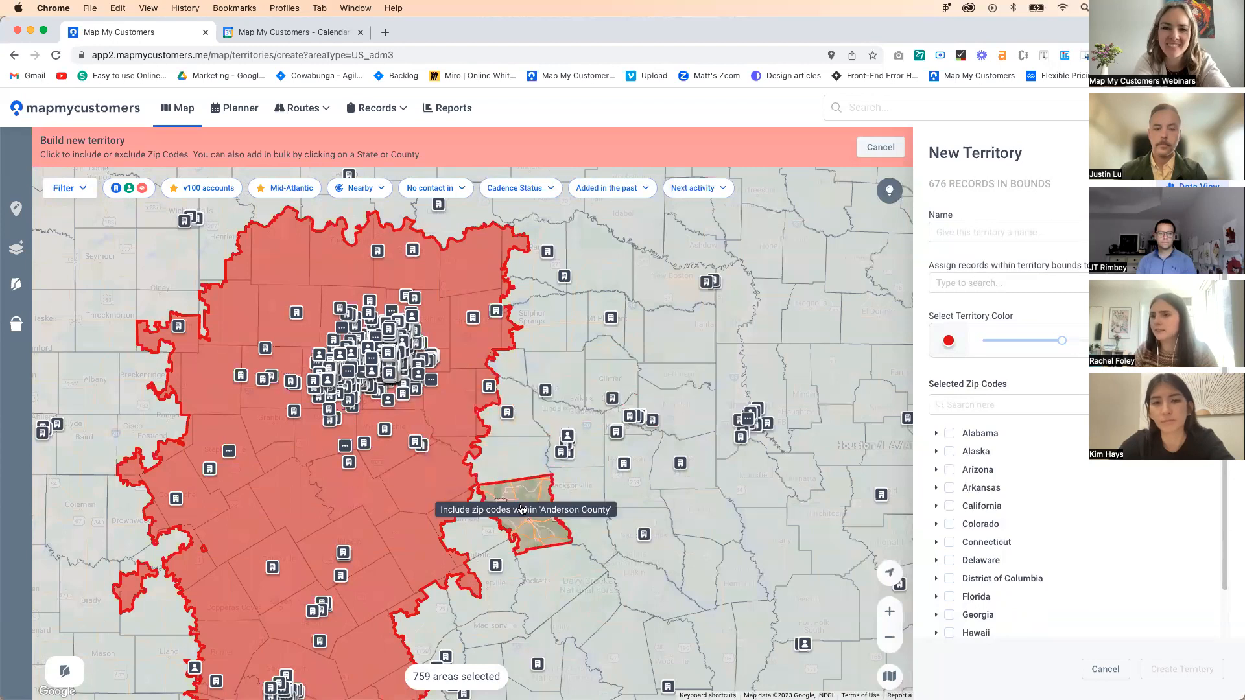
# Name the territory "Dallas / Ft. Worth" and assign the records within its bounds to the last user listed.
pyautogui.moveTo(577, 465); pyautogui.dragTo(629, 432)
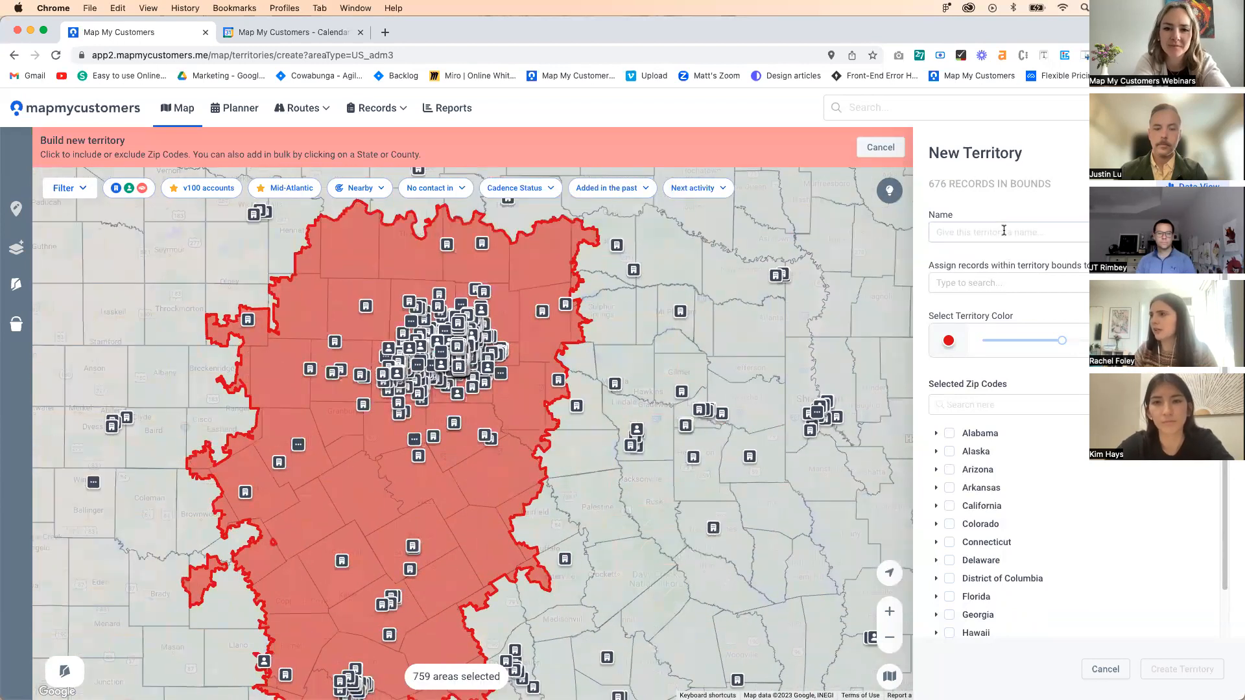
pyautogui.write('Dallas / Ft. Worth')
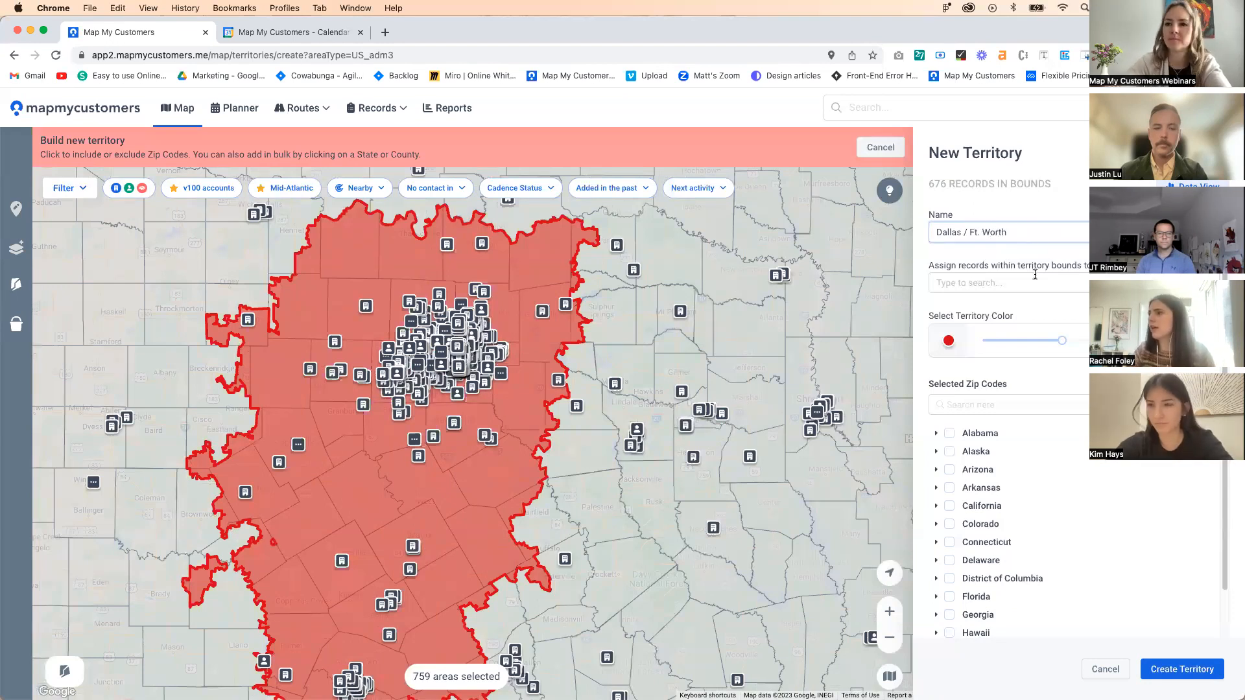
pyautogui.click(1035, 279)
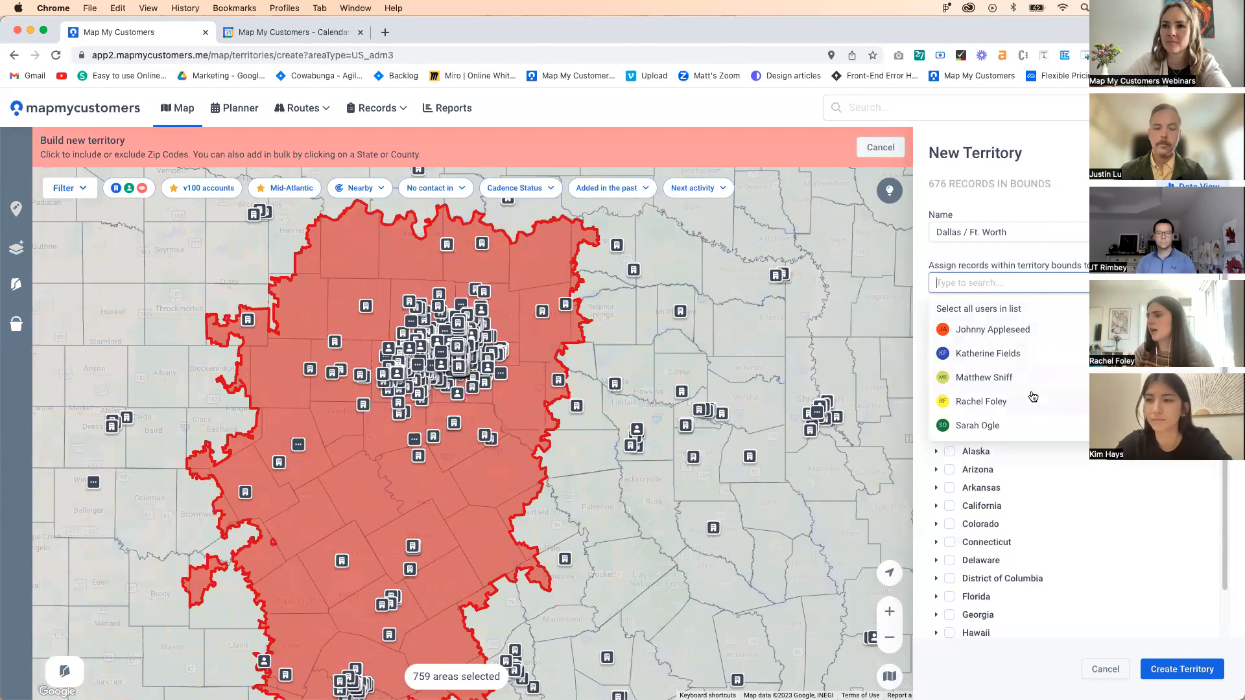
pyautogui.click(1028, 425)
pyautogui.click(1041, 259)
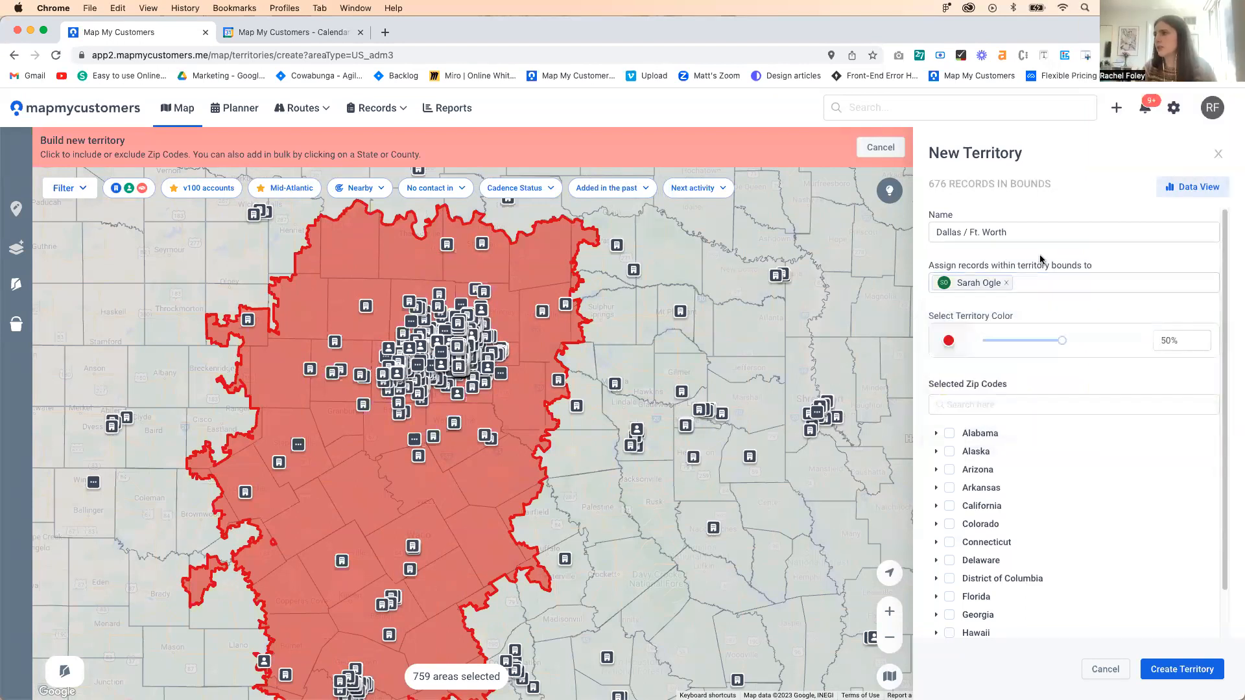
# Search the selected zip codes list for "tex", expand Texas and Bowie County to examine their zip codes, and clear the search.
pyautogui.scroll(-2, 1064, 370)
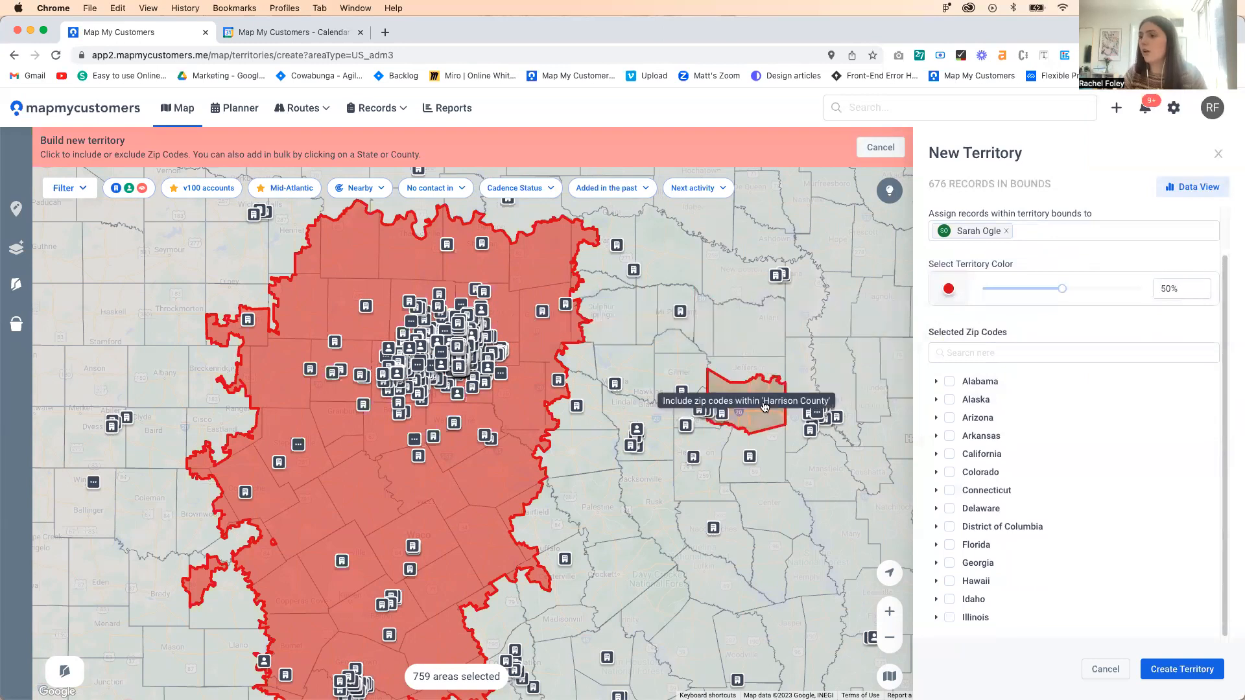
pyautogui.scroll(-5, 987, 435)
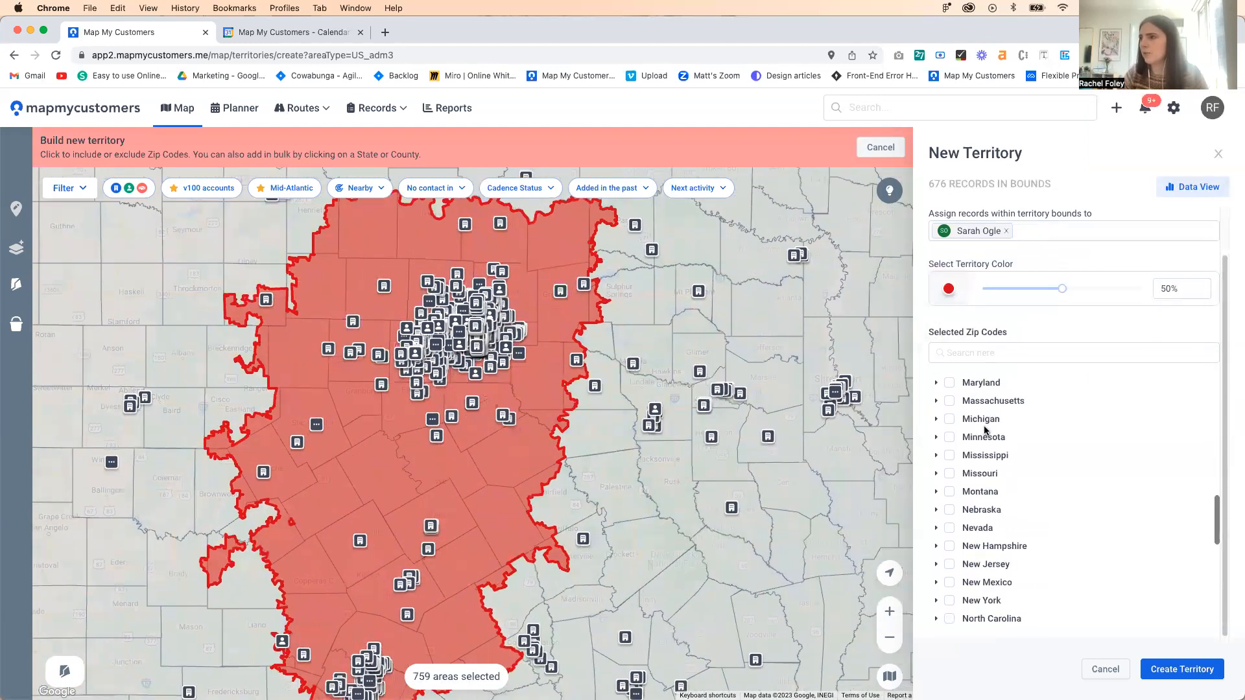
pyautogui.scroll(3, 987, 433)
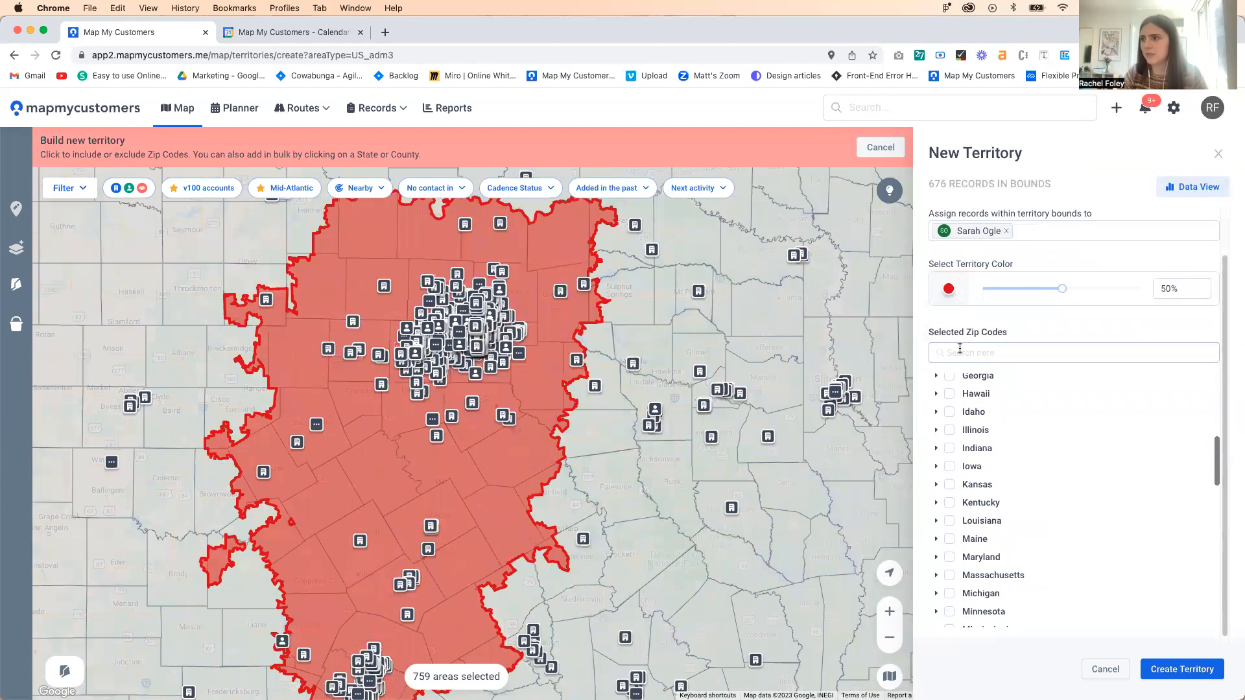
pyautogui.write('tea')
pyautogui.press('BackSpace')
pyautogui.write('x')
pyautogui.click(937, 455)
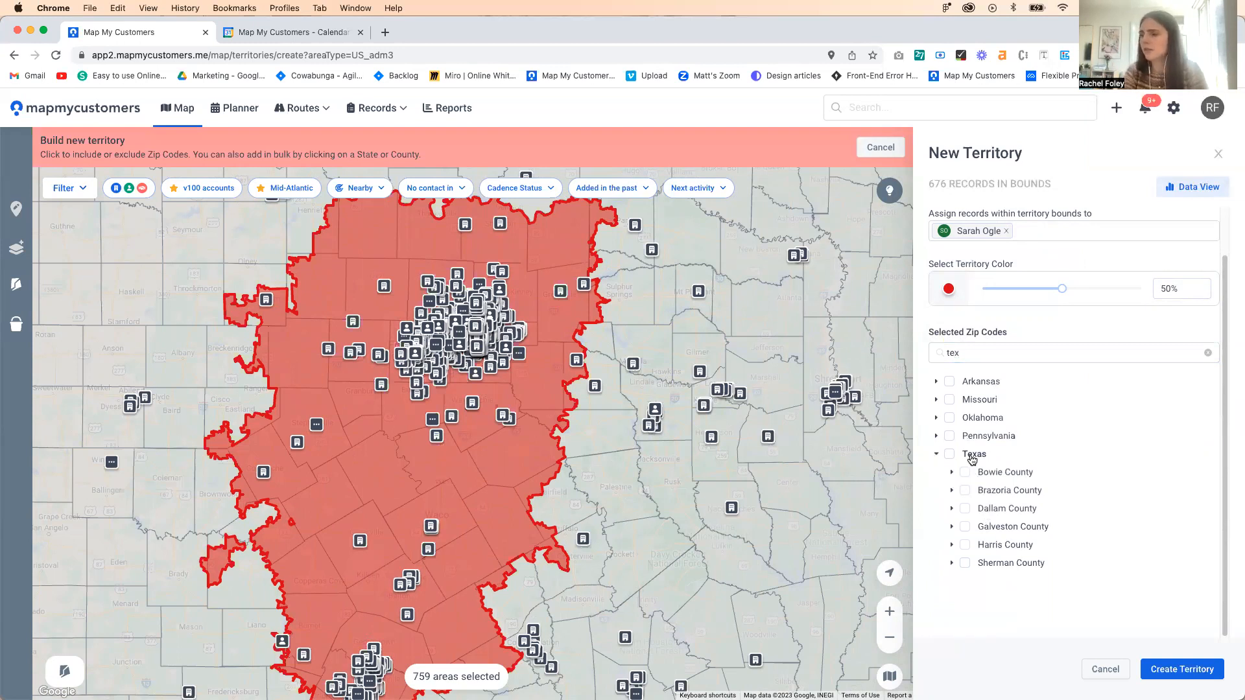
pyautogui.click(951, 473)
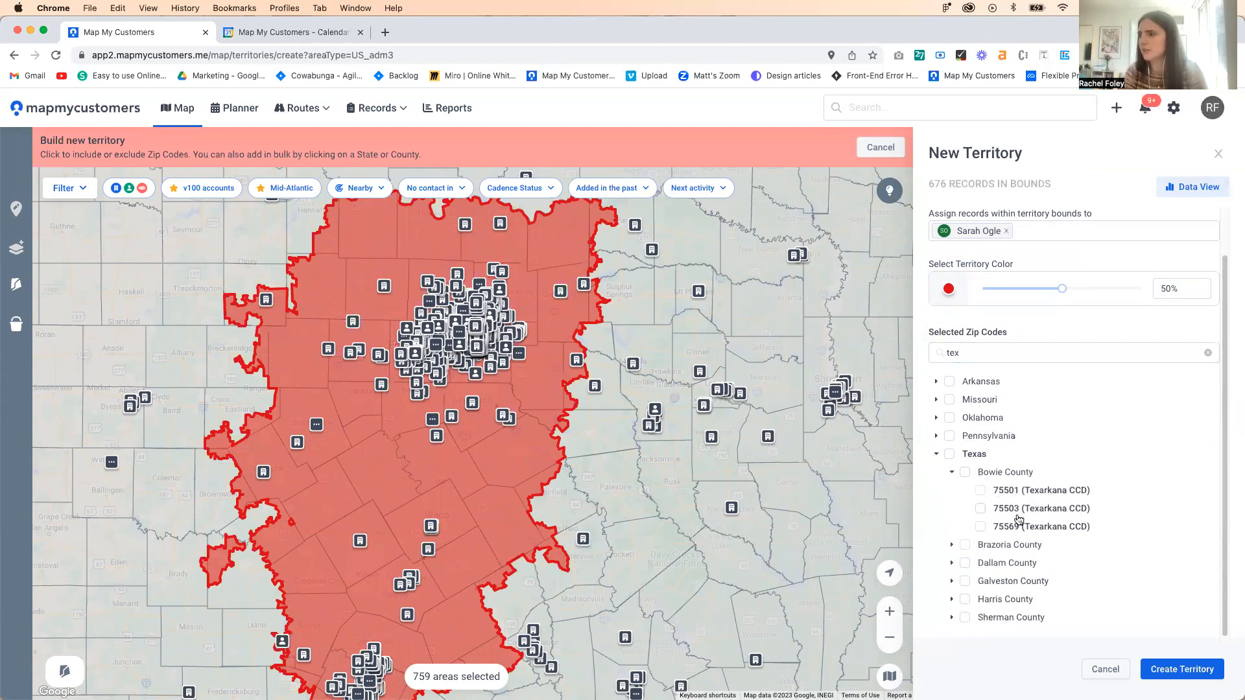
pyautogui.click(1209, 356)
# Include Austin County from the list of Texas counties, examine it on the map, and exclude it again.
pyautogui.scroll(-10, 1050, 454)
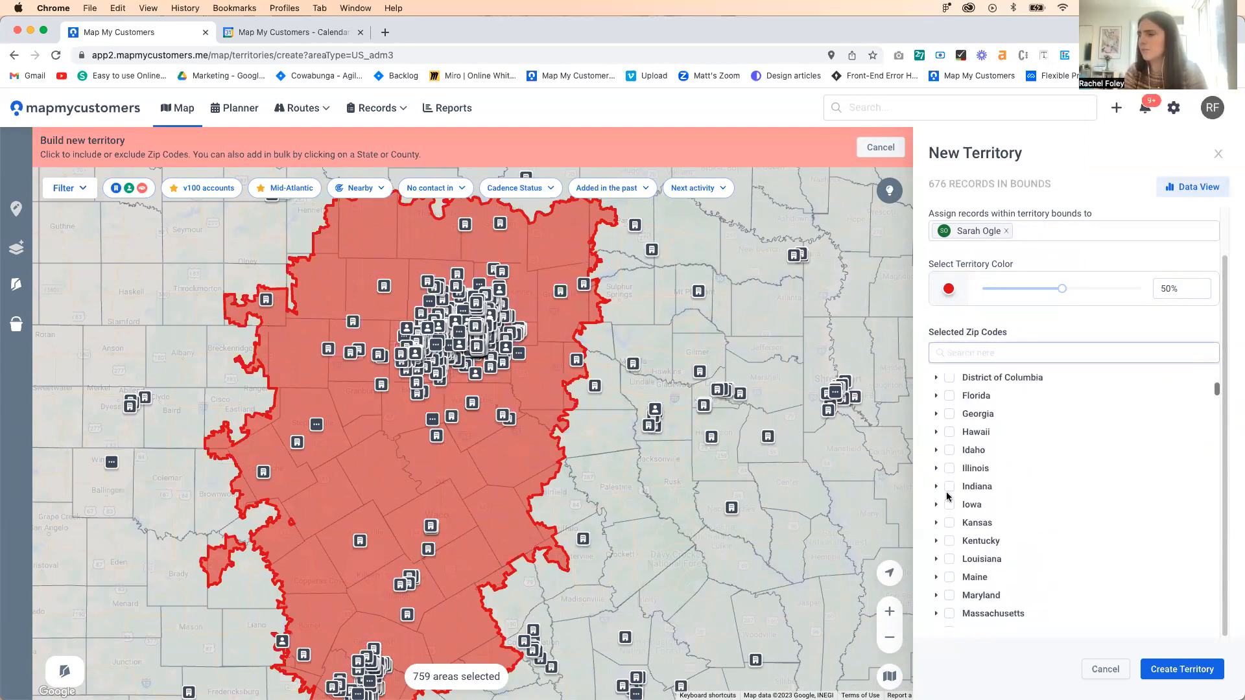
pyautogui.scroll(-1, 951, 539)
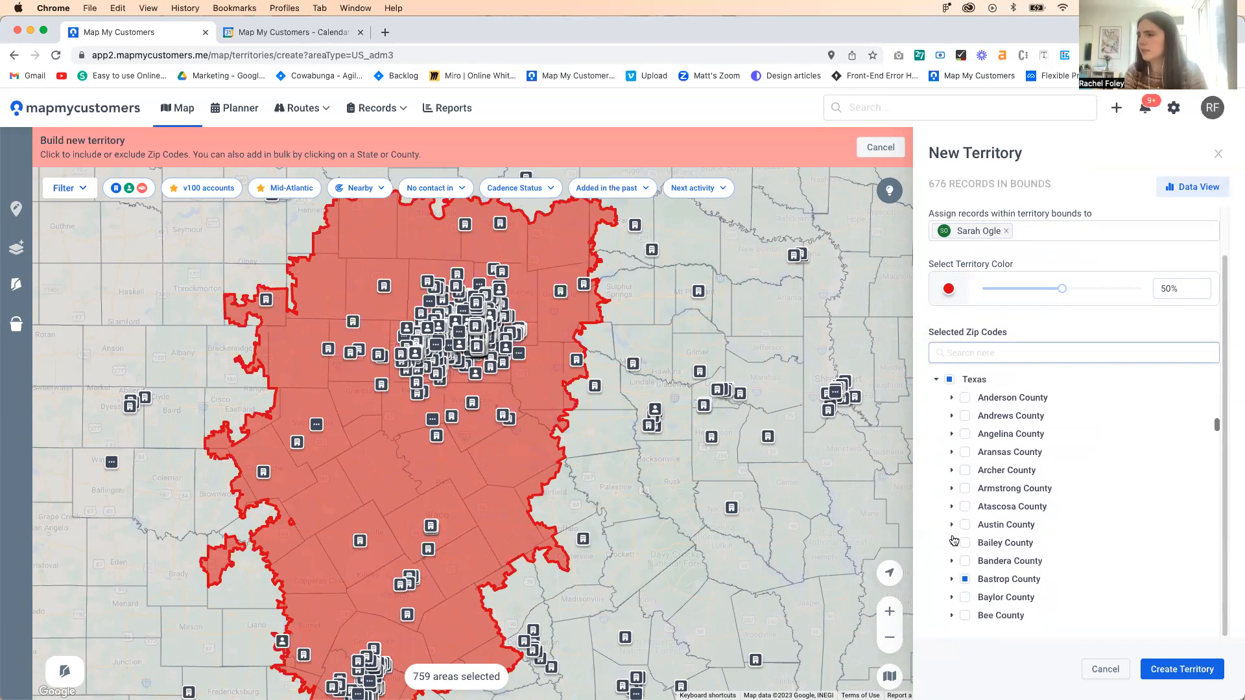
pyautogui.click(952, 526)
pyautogui.click(953, 527)
pyautogui.click(964, 524)
pyautogui.moveTo(720, 519); pyautogui.dragTo(762, 332)
pyautogui.scroll(-5, 858, 477)
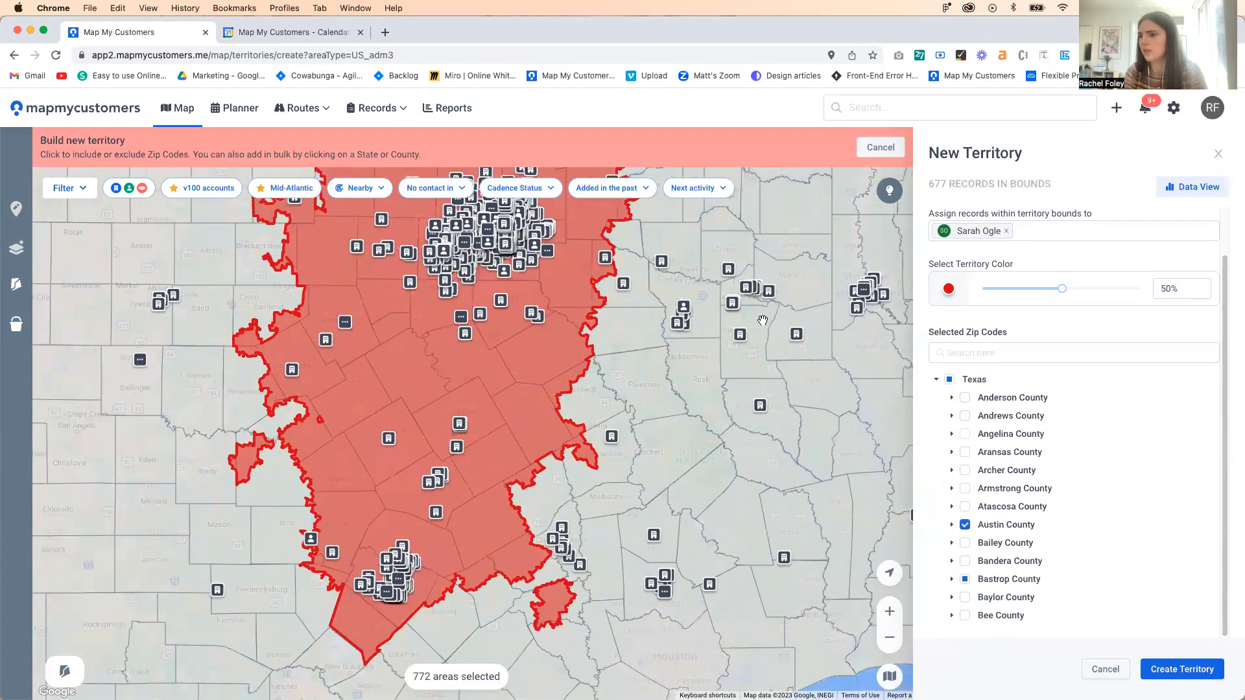
pyautogui.click(857, 462)
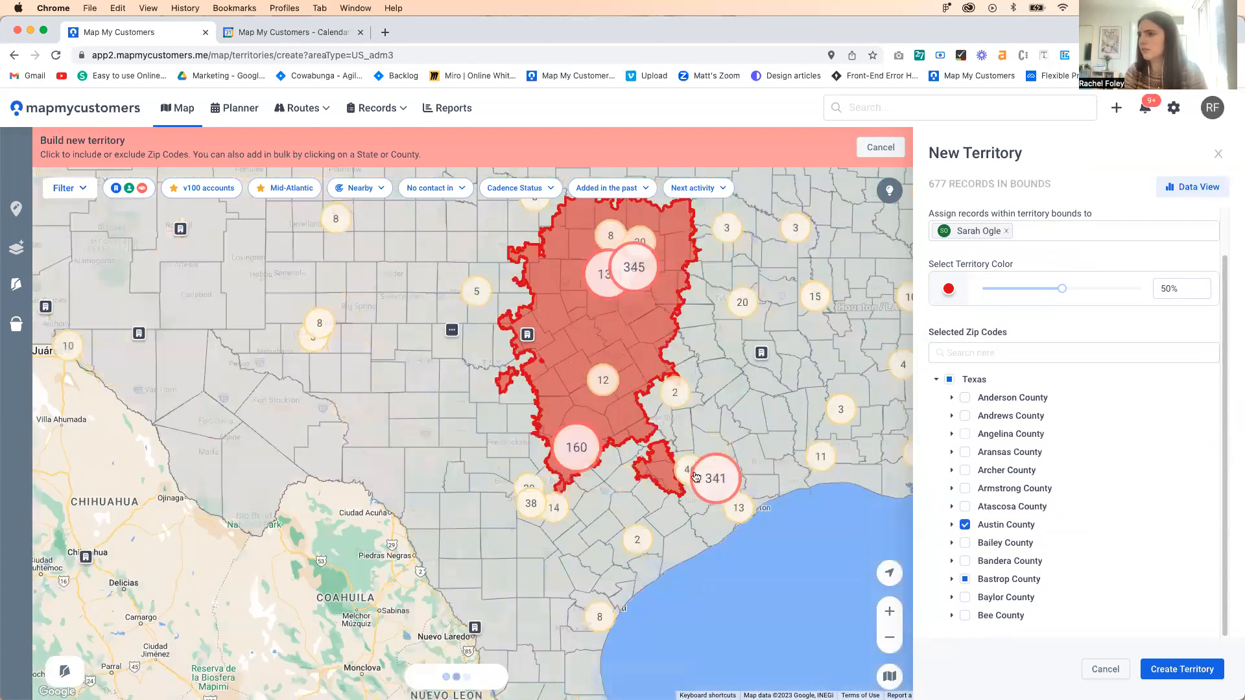
pyautogui.moveTo(835, 351); pyautogui.dragTo(743, 516)
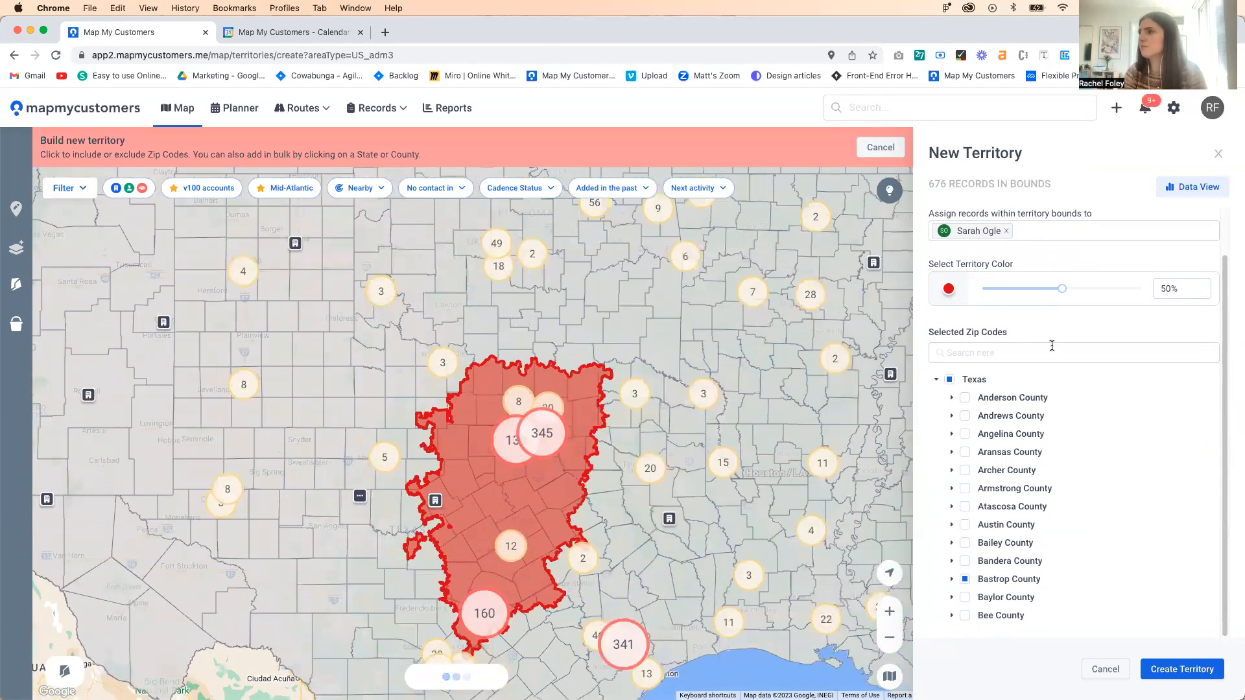
# Set the territory color to blue #0040f1 at 50% opacity and create the territory.
pyautogui.click(949, 289)
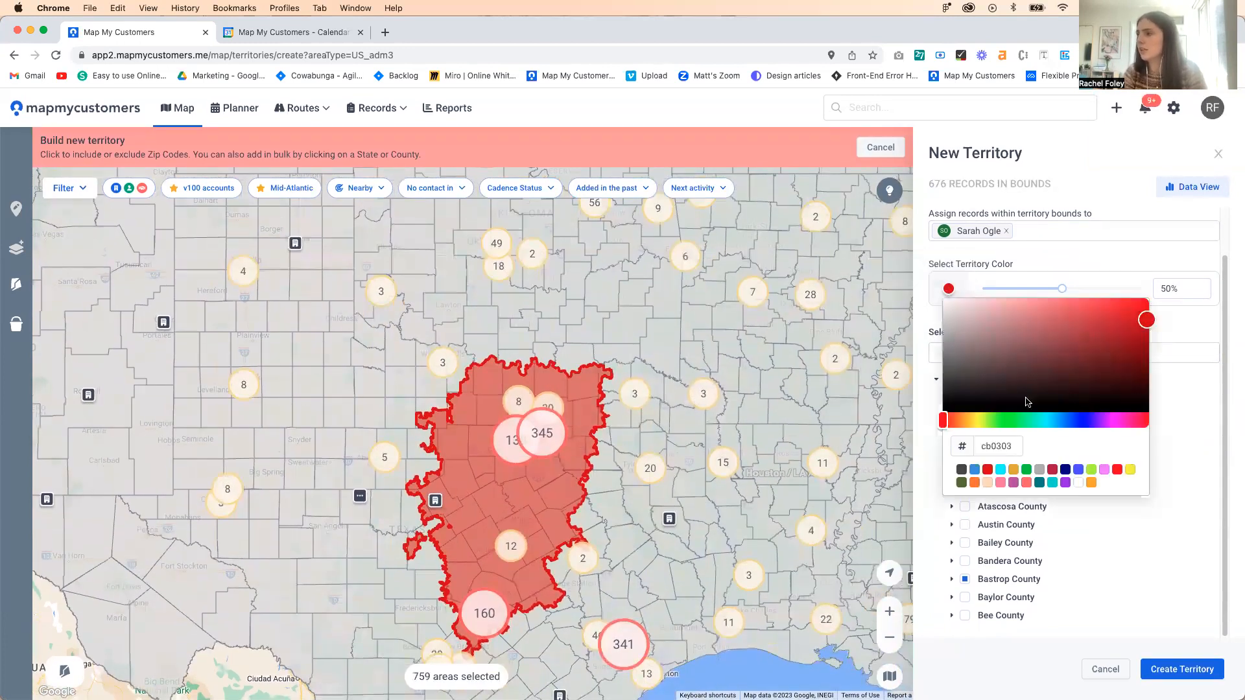
pyautogui.moveTo(953, 429); pyautogui.dragTo(1075, 426)
pyautogui.moveTo(1093, 366); pyautogui.dragTo(1174, 307)
pyautogui.click(1175, 307)
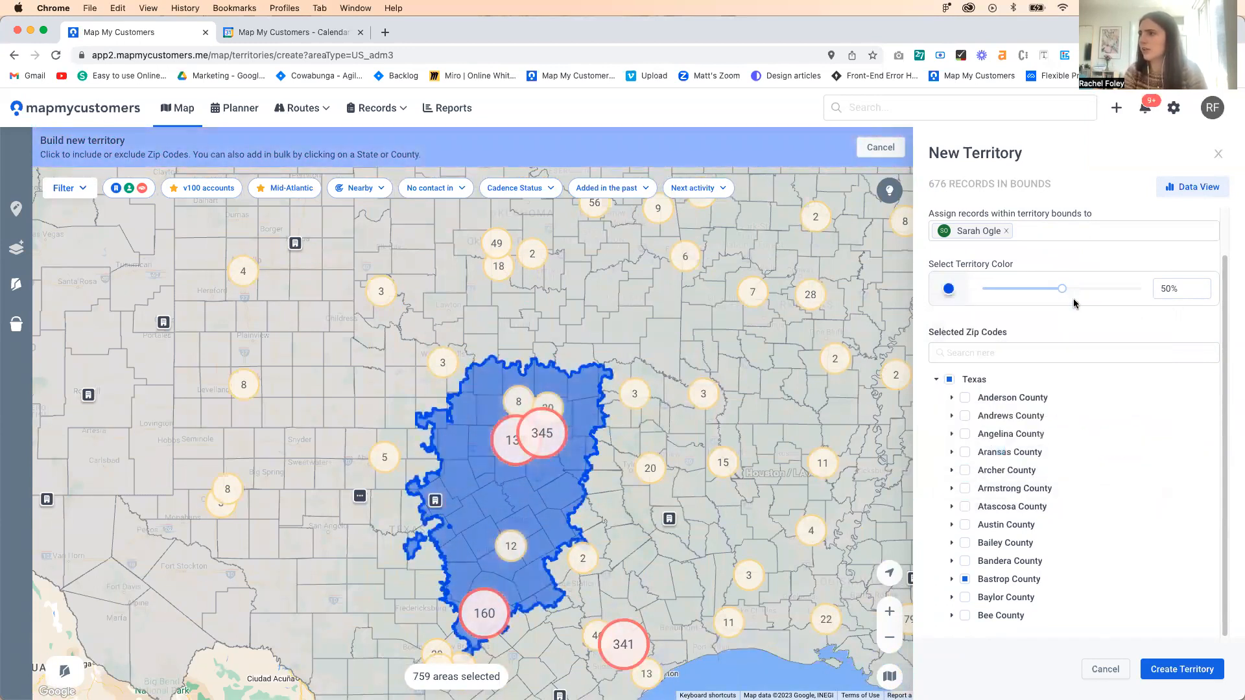
pyautogui.moveTo(1067, 290)
pyautogui.mouseDown()
pyautogui.moveTo(985, 289)
pyautogui.moveTo(1165, 288)
pyautogui.moveTo(1062, 290)
pyautogui.mouseUp()
pyautogui.click(1199, 671)
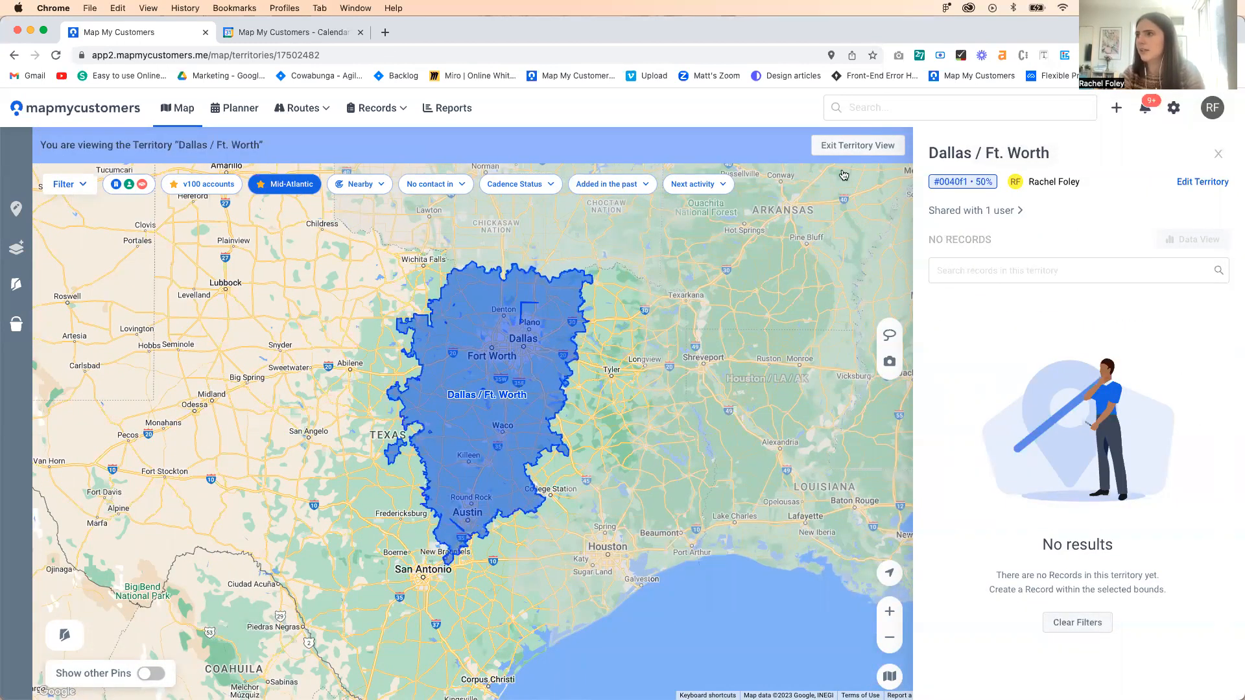
# Exit the territory view and examine Dallas / Ft. Worth alongside the neighbouring territories on the map.
pyautogui.click(845, 147)
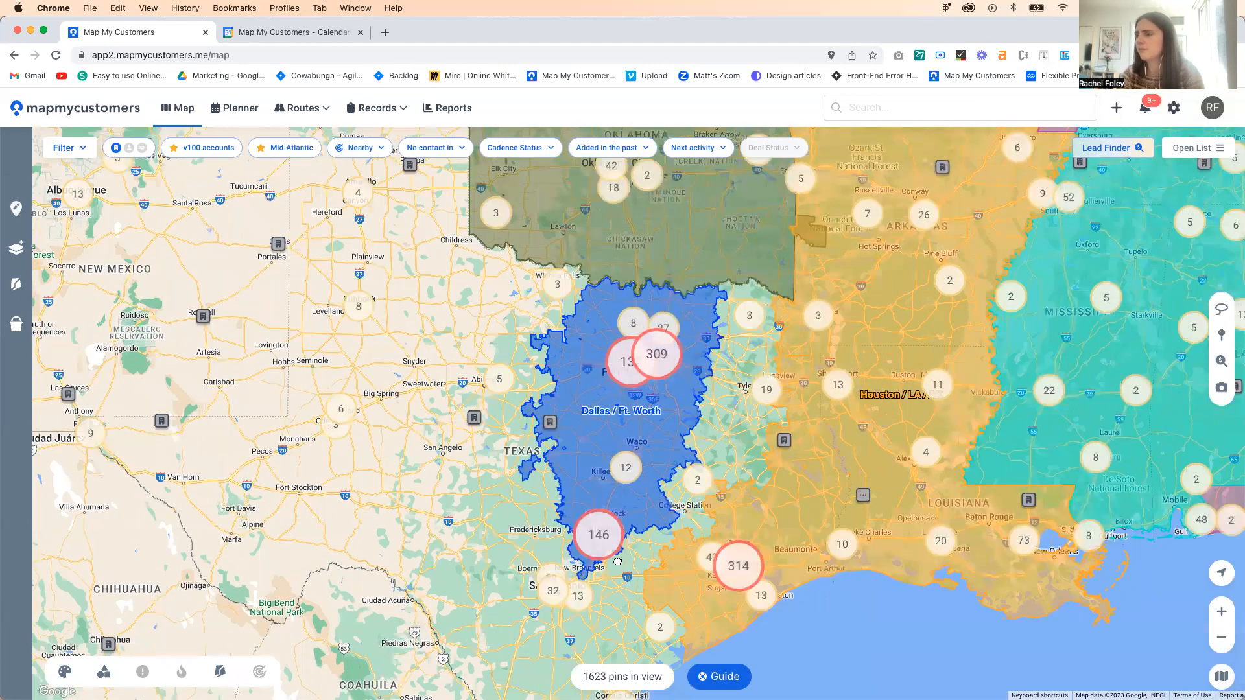
pyautogui.scroll(-3, 617, 562)
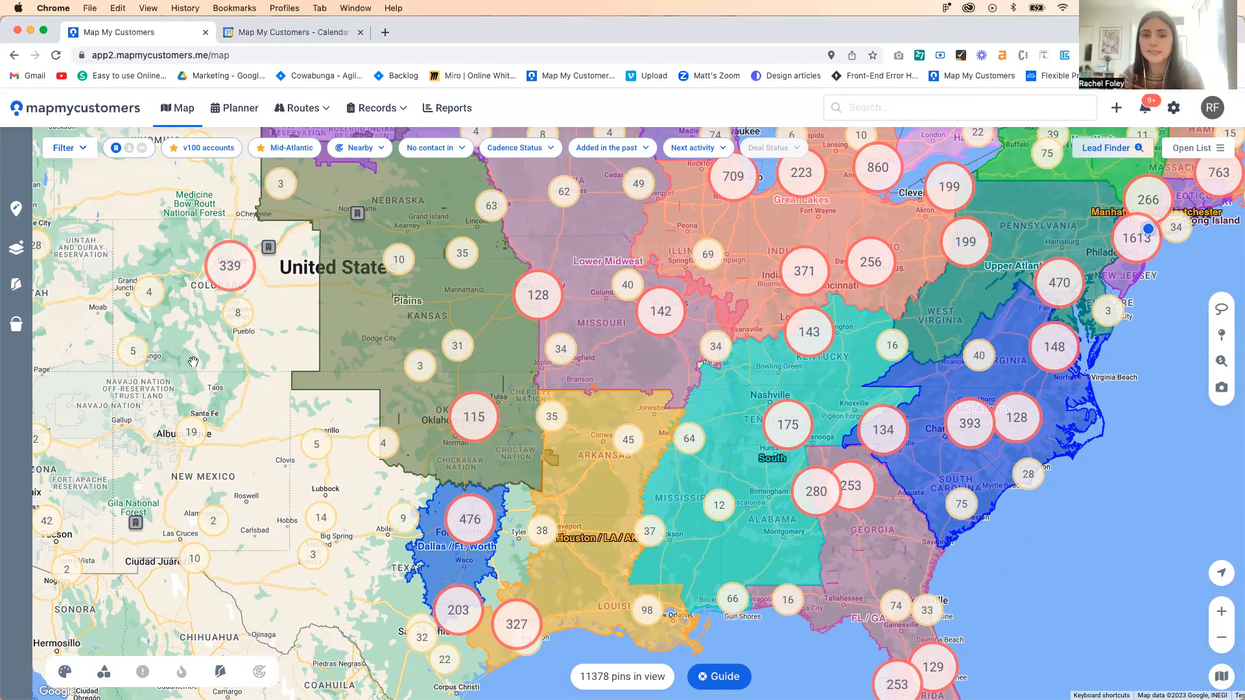
pyautogui.moveTo(195, 364); pyautogui.dragTo(259, 365)
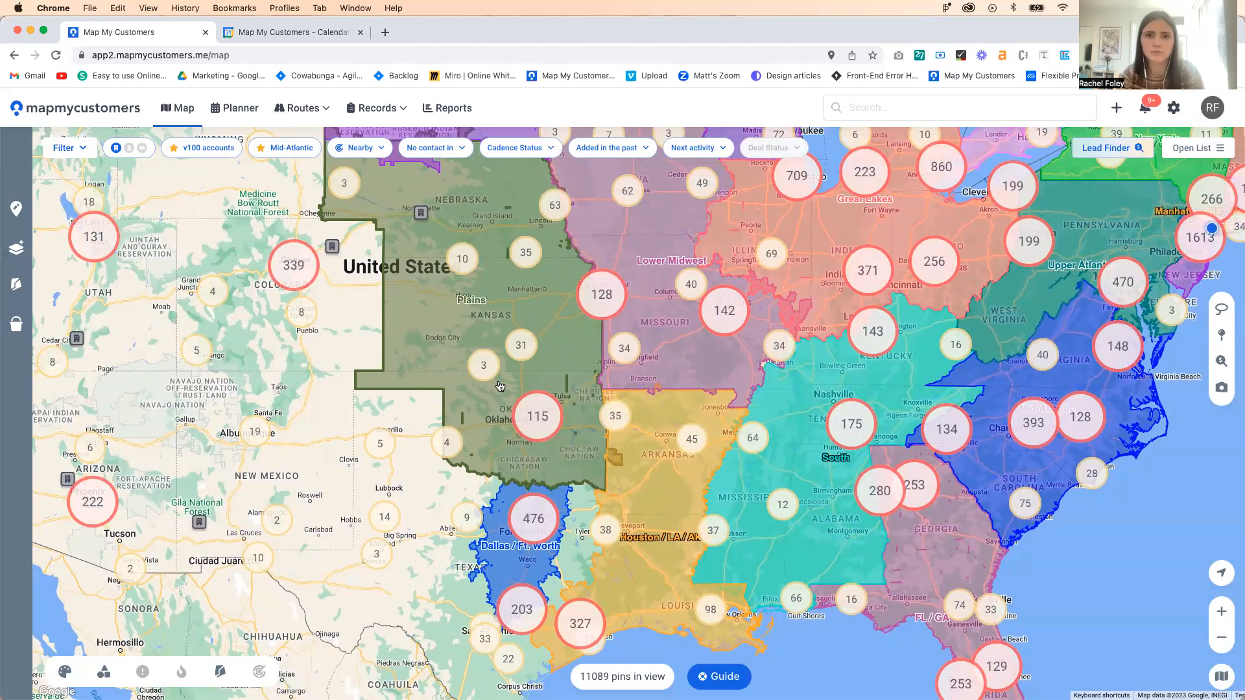
pyautogui.moveTo(377, 533); pyautogui.dragTo(414, 514)
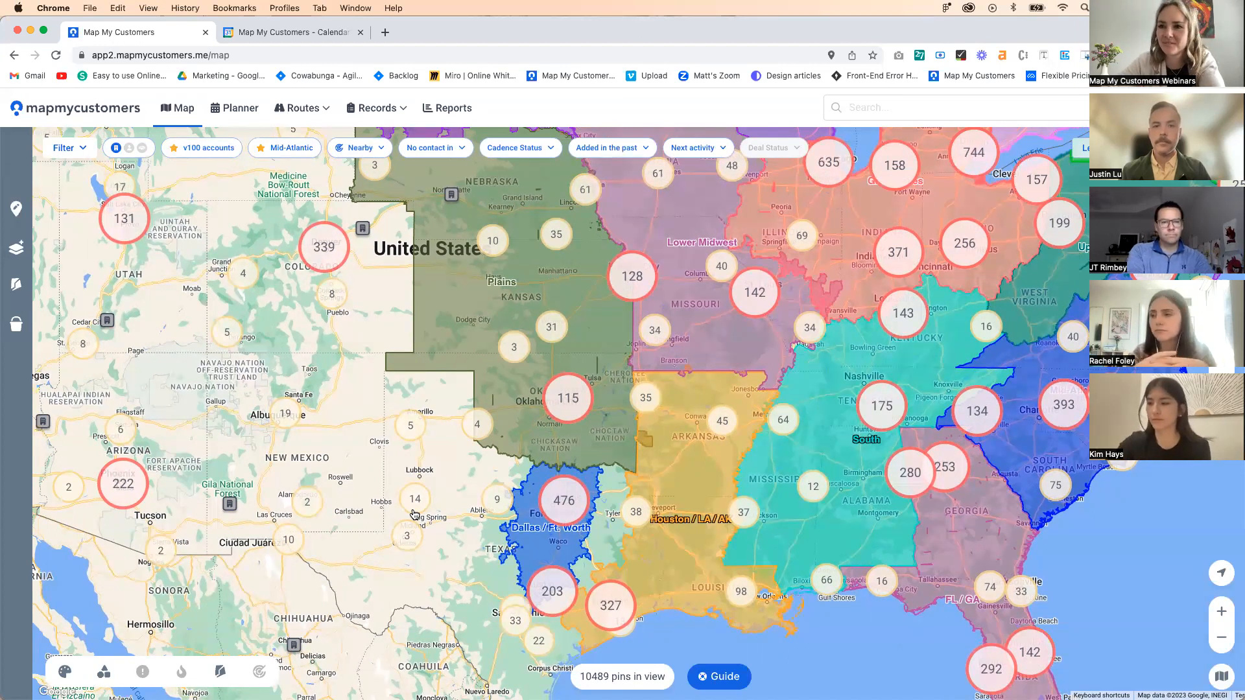
pyautogui.moveTo(469, 561); pyautogui.dragTo(389, 541)
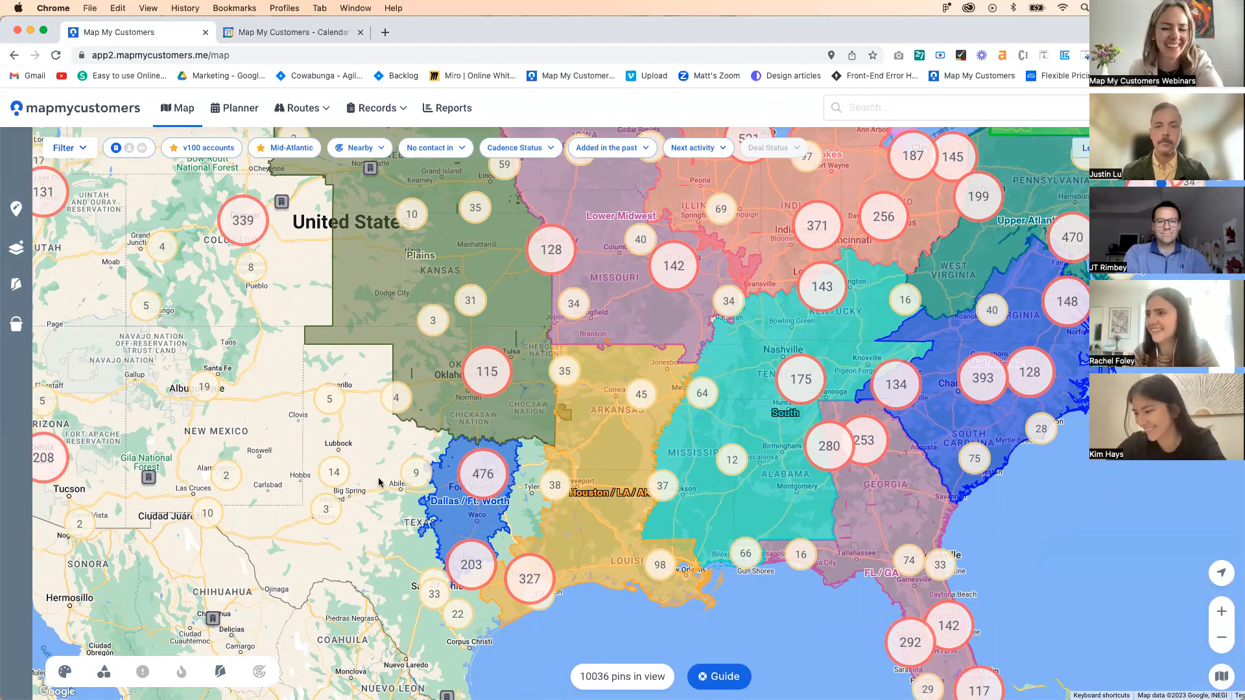
pyautogui.moveTo(383, 461); pyautogui.dragTo(451, 509)
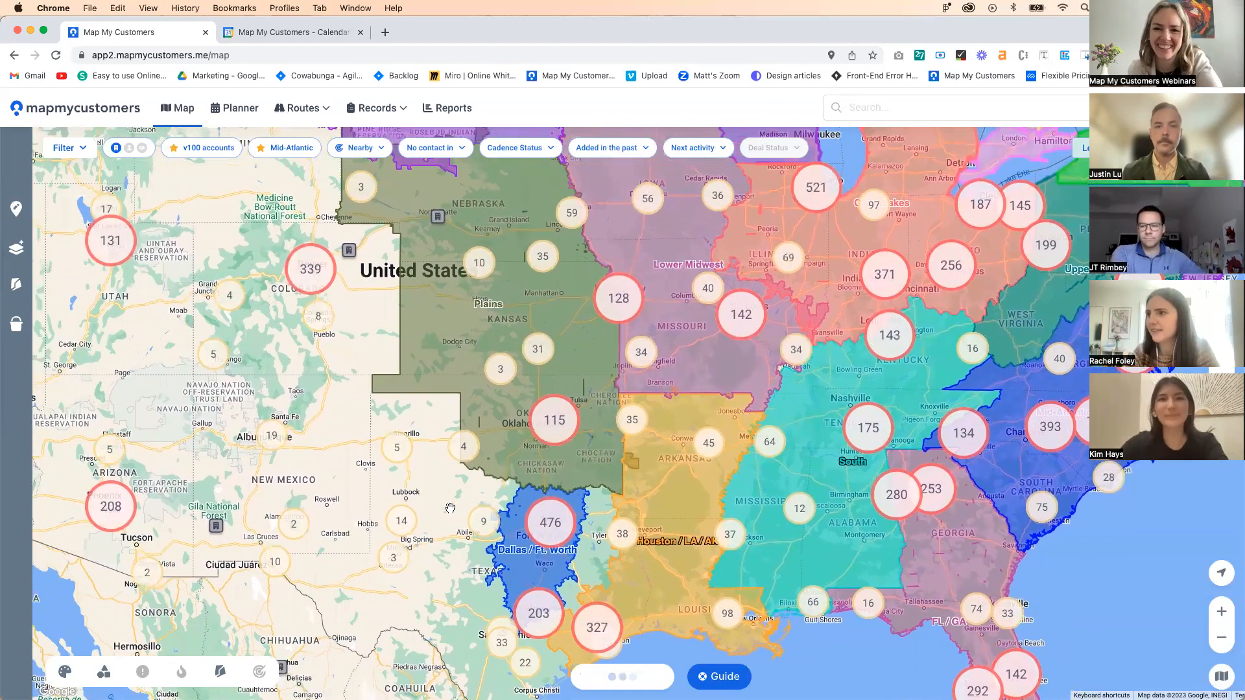
pyautogui.scroll(-3, 450, 509)
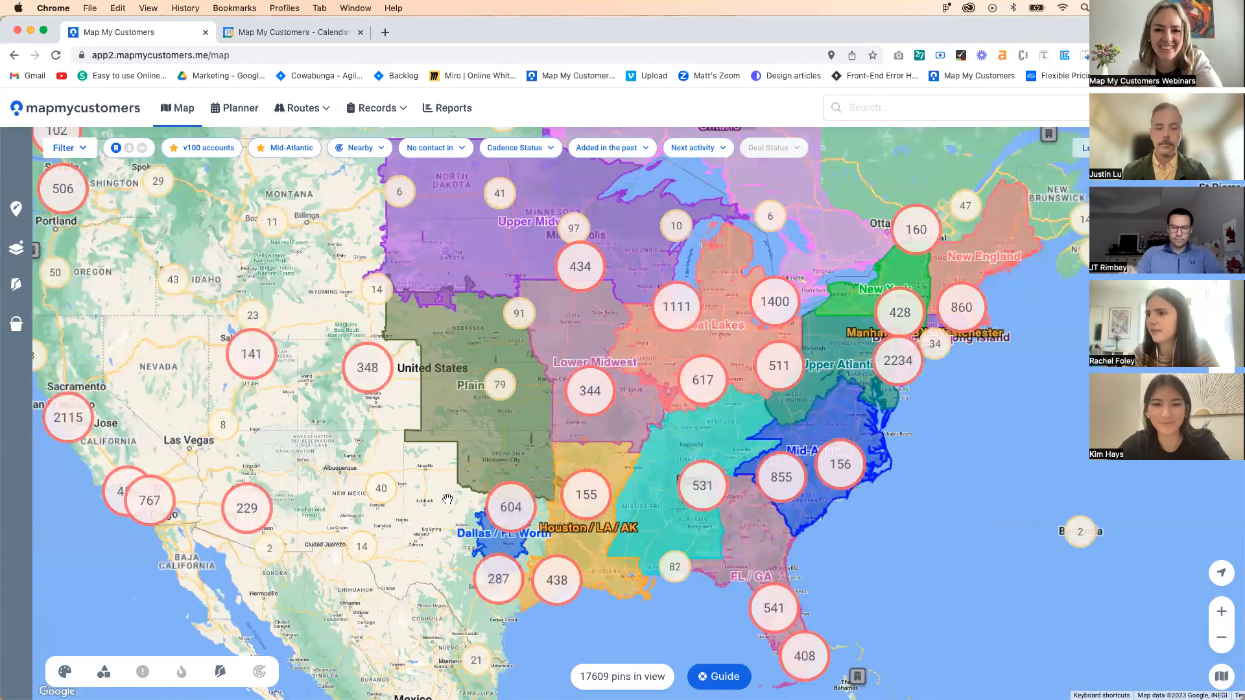
pyautogui.scroll(2, 448, 499)
pyautogui.moveTo(448, 499); pyautogui.dragTo(411, 485)
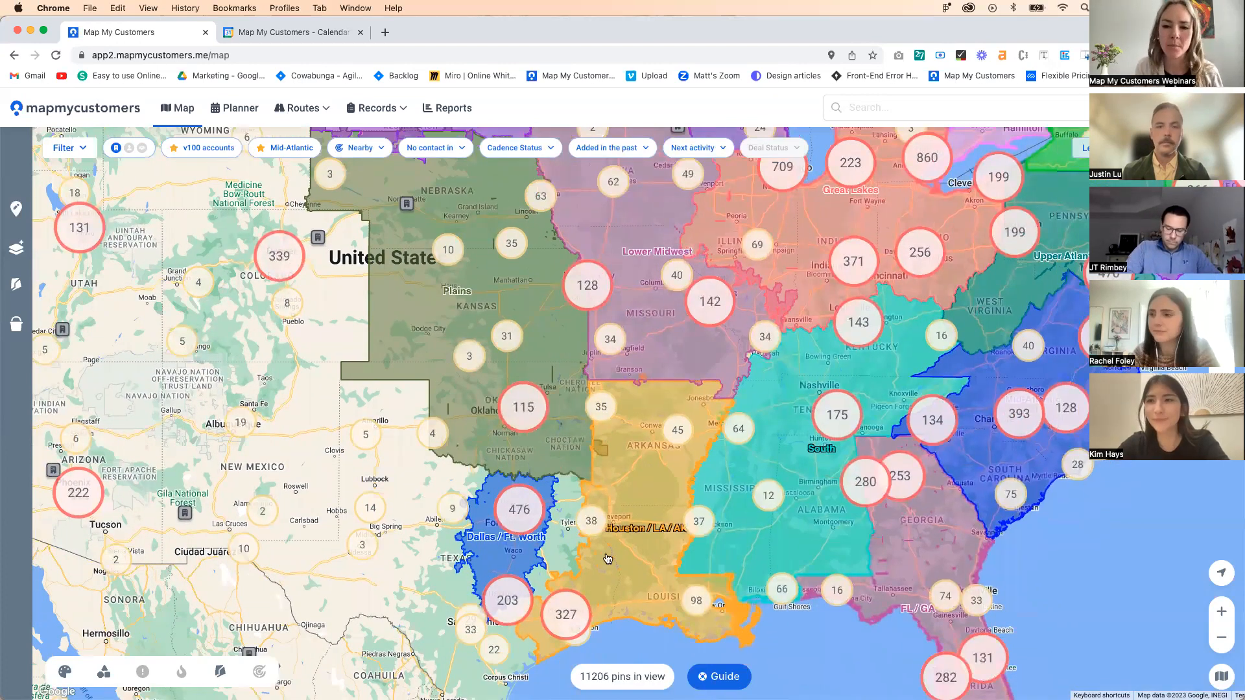
pyautogui.scroll(2, 532, 548)
pyautogui.scroll(2, 558, 551)
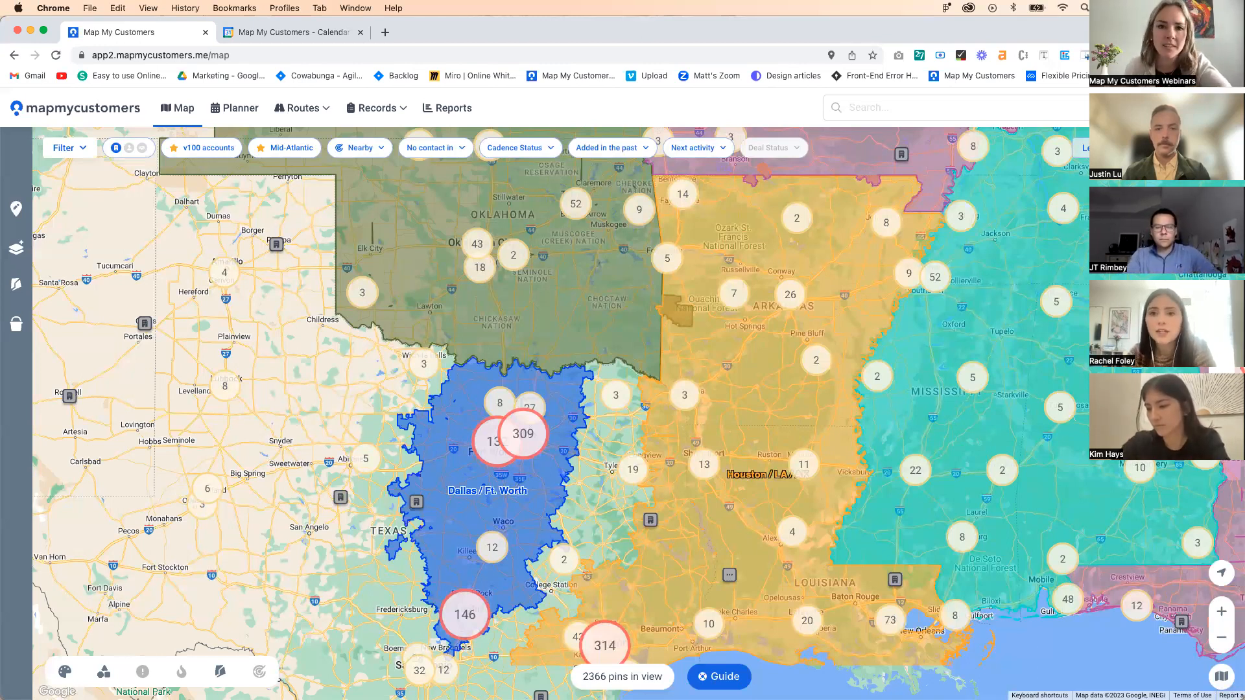
pyautogui.click(81, 149)
pyautogui.click(128, 222)
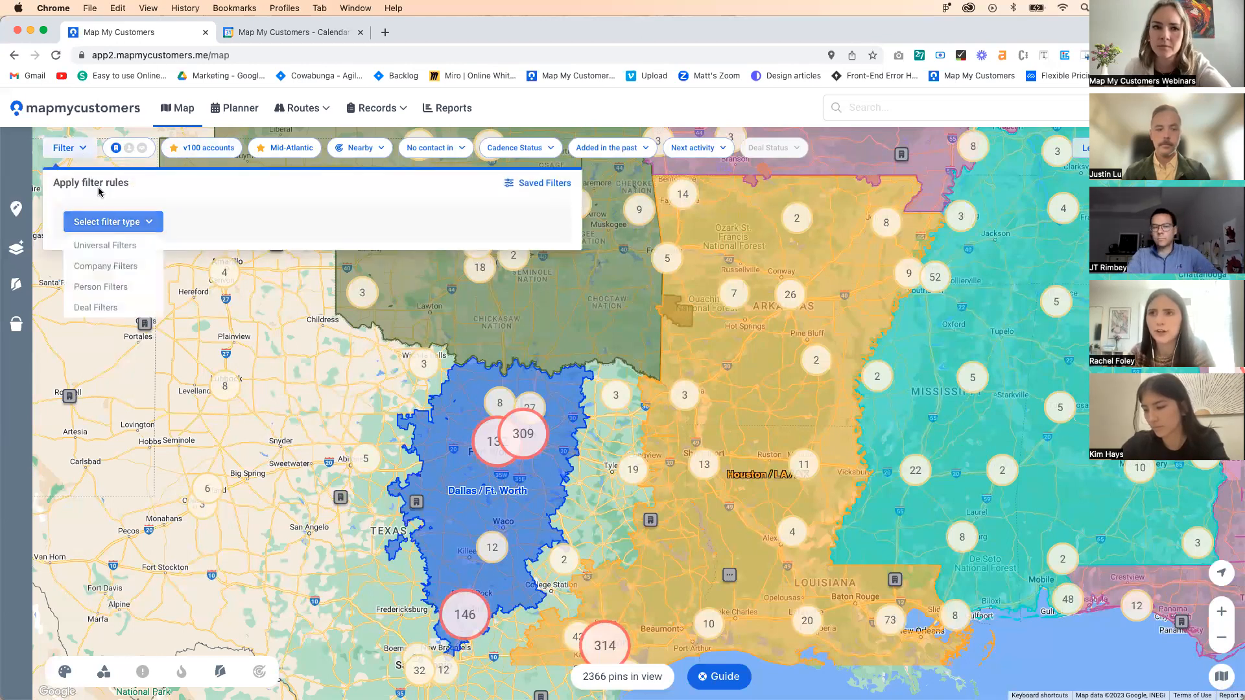
pyautogui.click(72, 149)
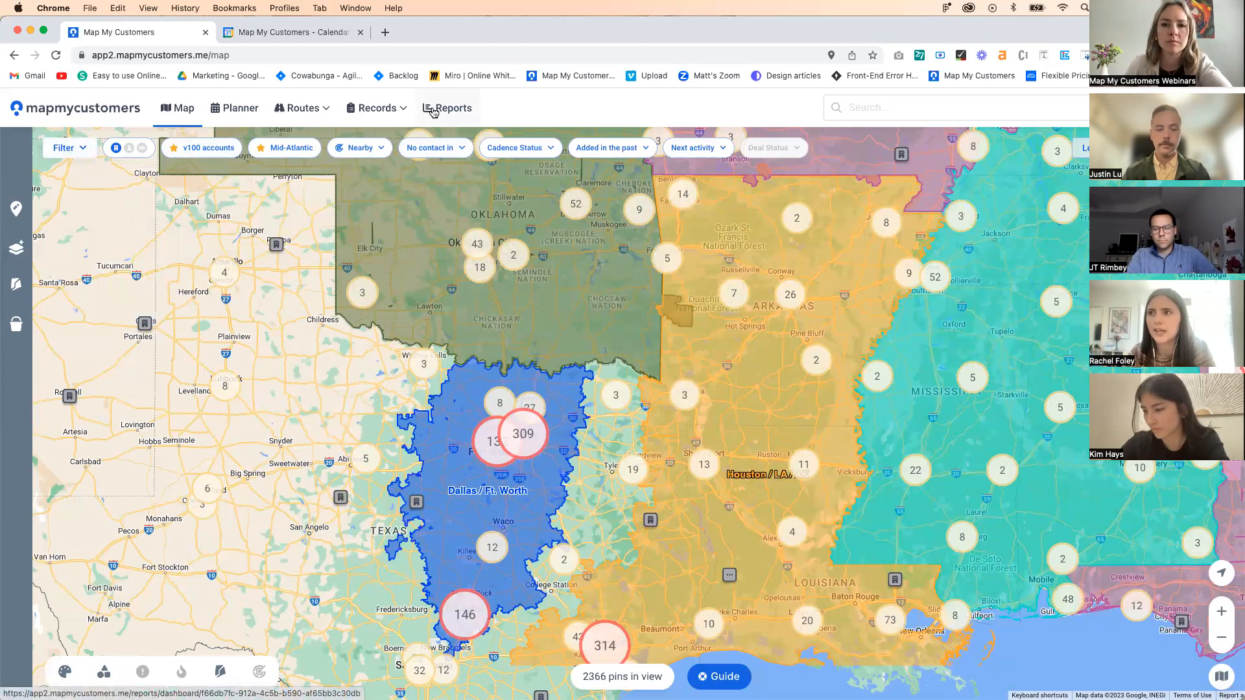
# Open the Companies records list and add the Territories column to it.
pyautogui.click(374, 111)
pyautogui.click(371, 151)
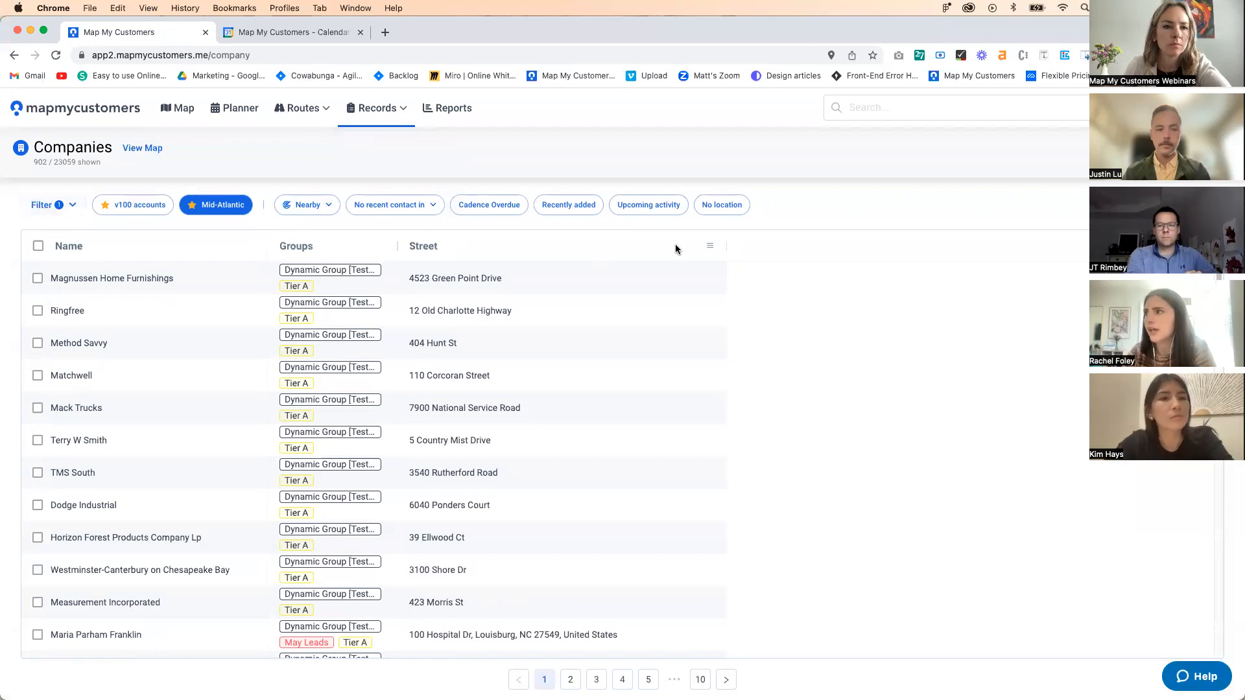
pyautogui.click(710, 247)
pyautogui.scroll(-5, 1102, 389)
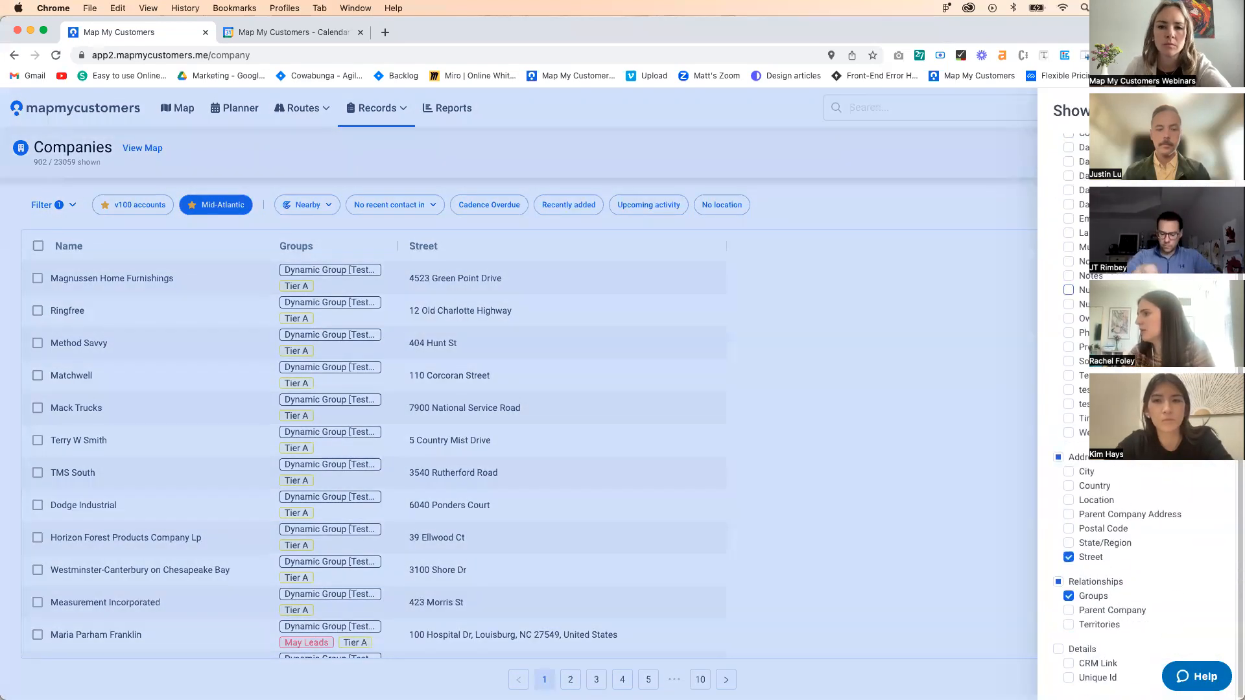
pyautogui.click(1069, 625)
pyautogui.click(698, 500)
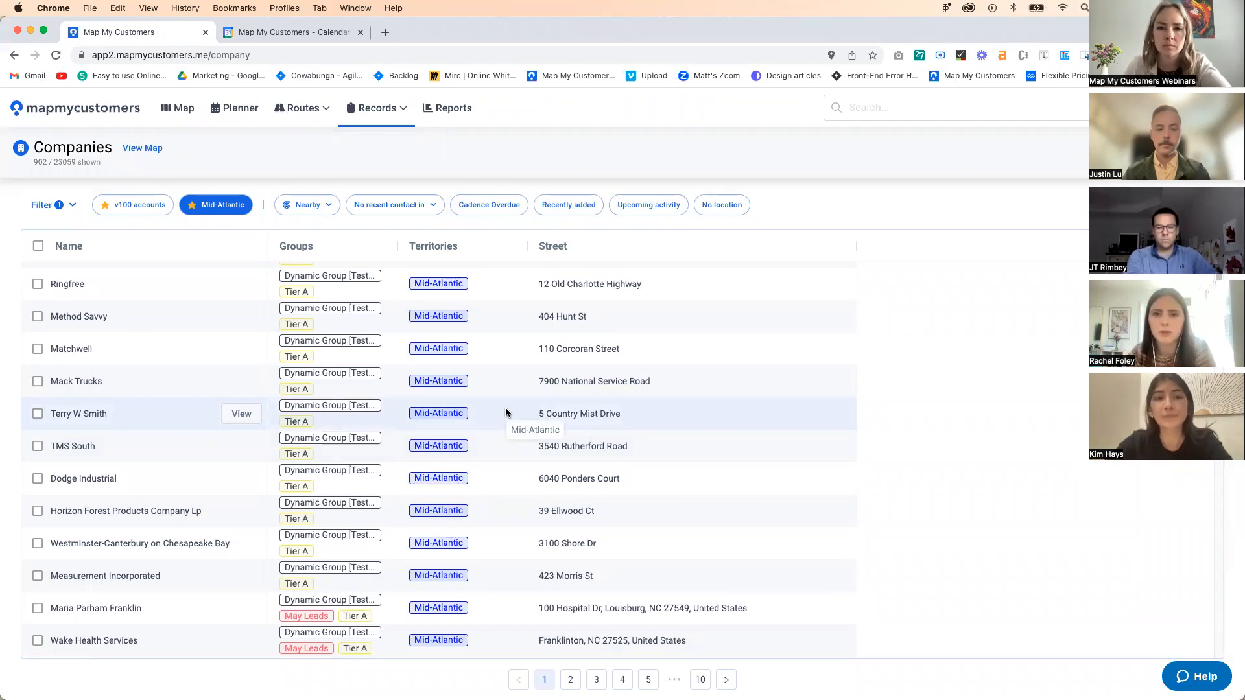
pyautogui.scroll(1, 504, 412)
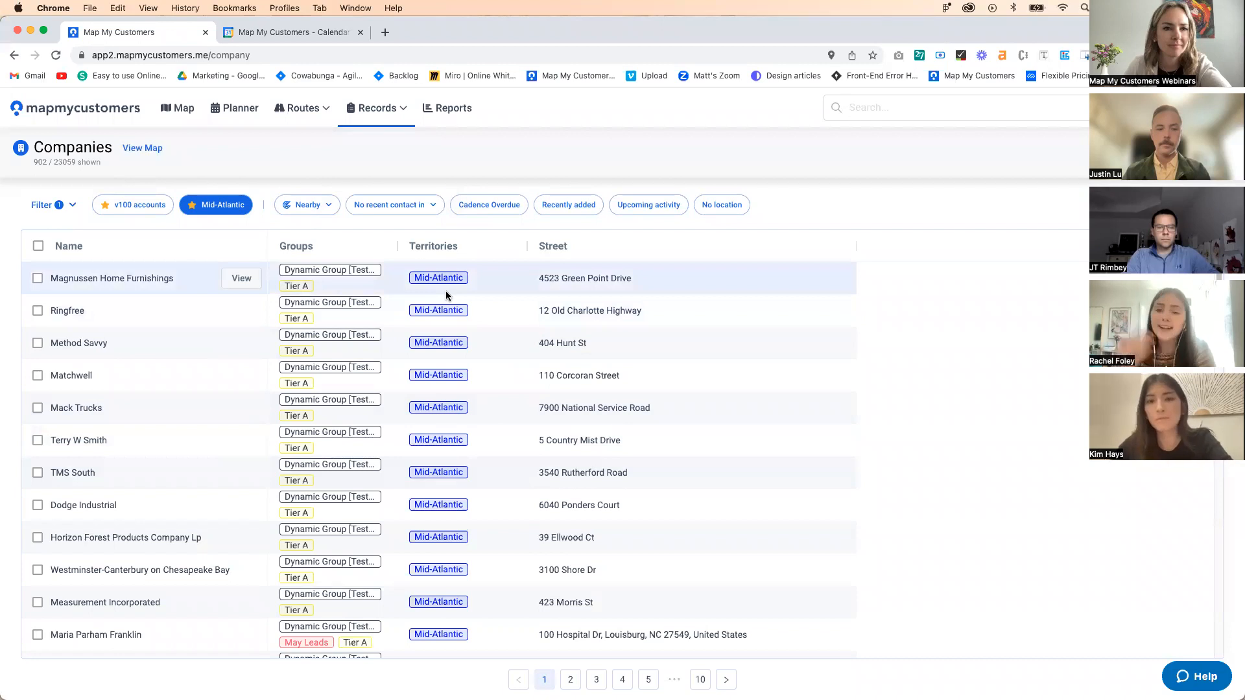
# Start a new Companies export in Reports and add the Territories column to it.
pyautogui.click(395, 114)
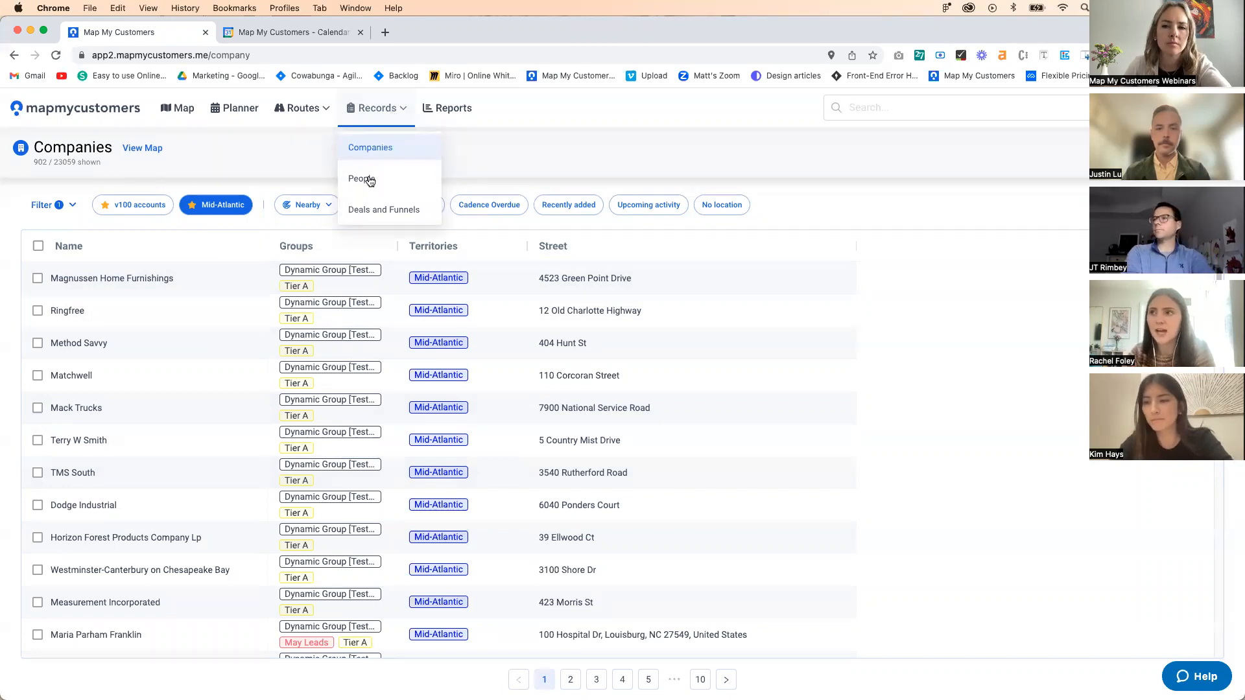
pyautogui.click(446, 110)
pyautogui.click(52, 487)
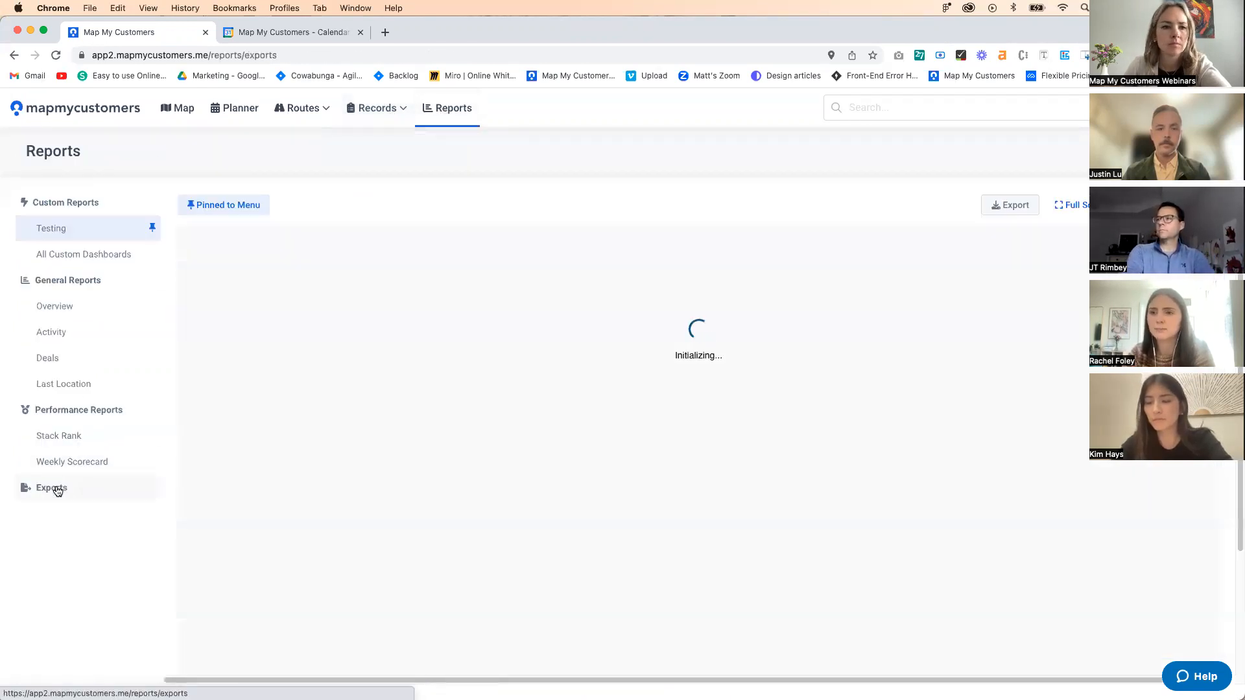
pyautogui.click(1128, 239)
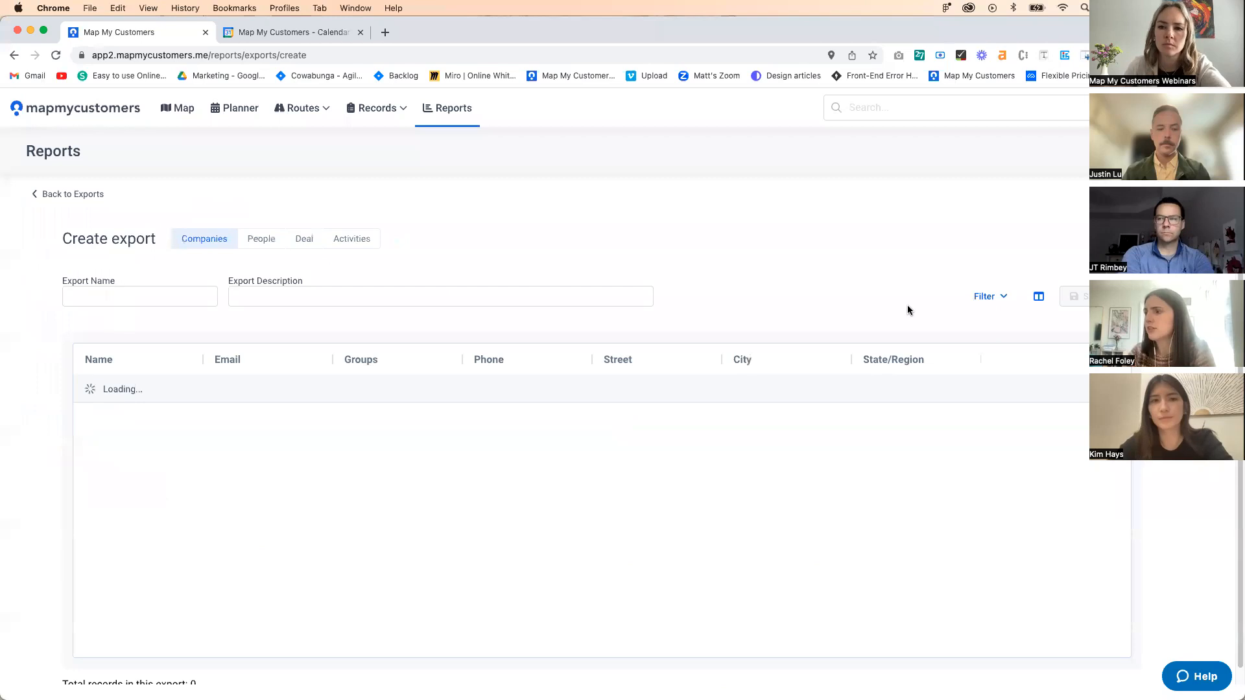
pyautogui.click(1035, 296)
pyautogui.scroll(-3, 1072, 394)
pyautogui.click(1070, 626)
pyautogui.click(950, 304)
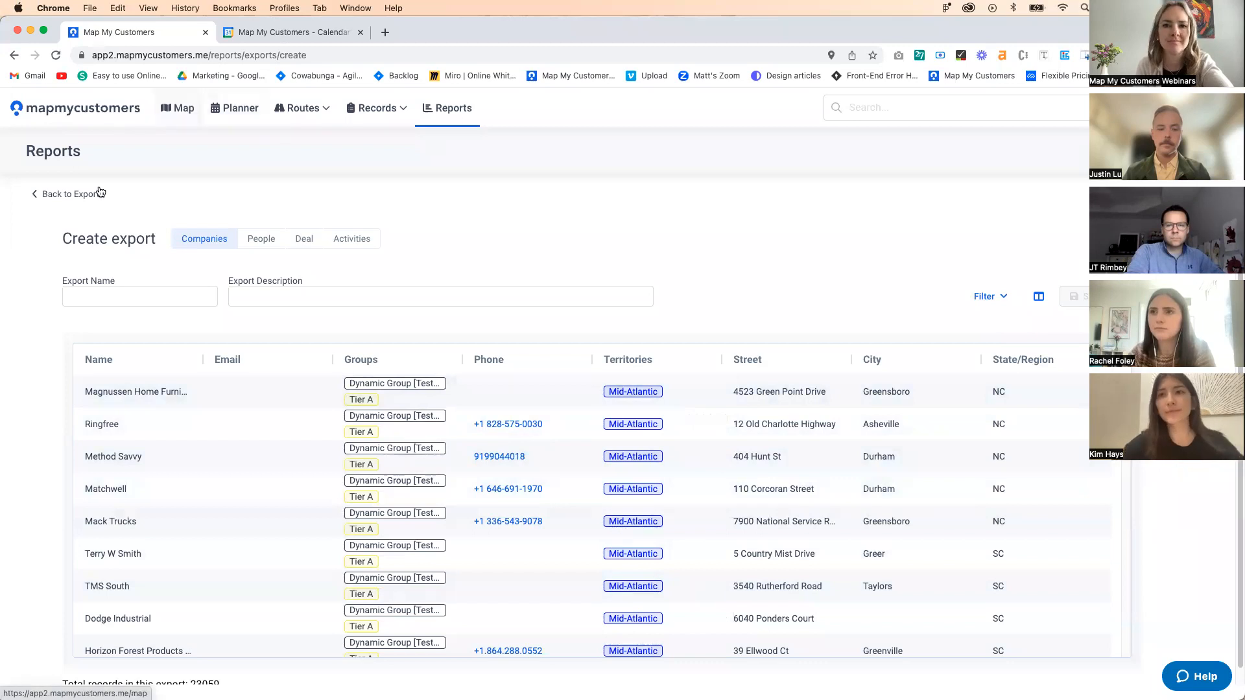
# Return to the map and add a universal filter rule on the Territories field.
pyautogui.click(176, 110)
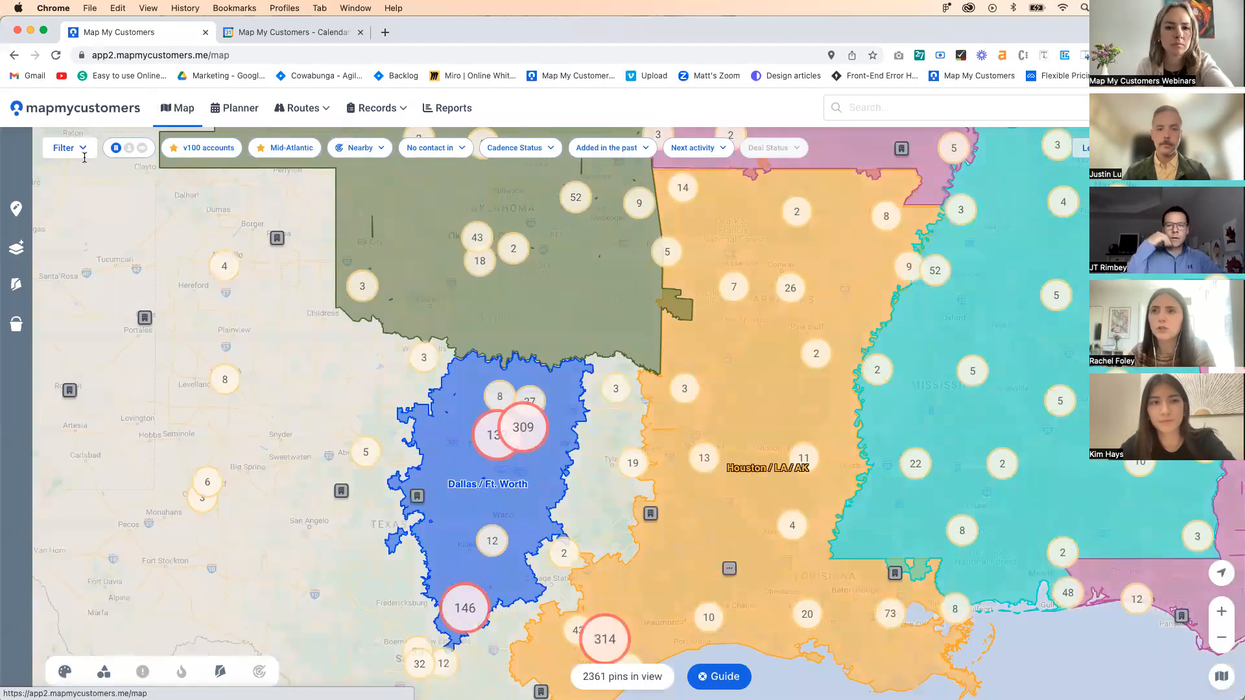
pyautogui.click(82, 149)
pyautogui.click(99, 222)
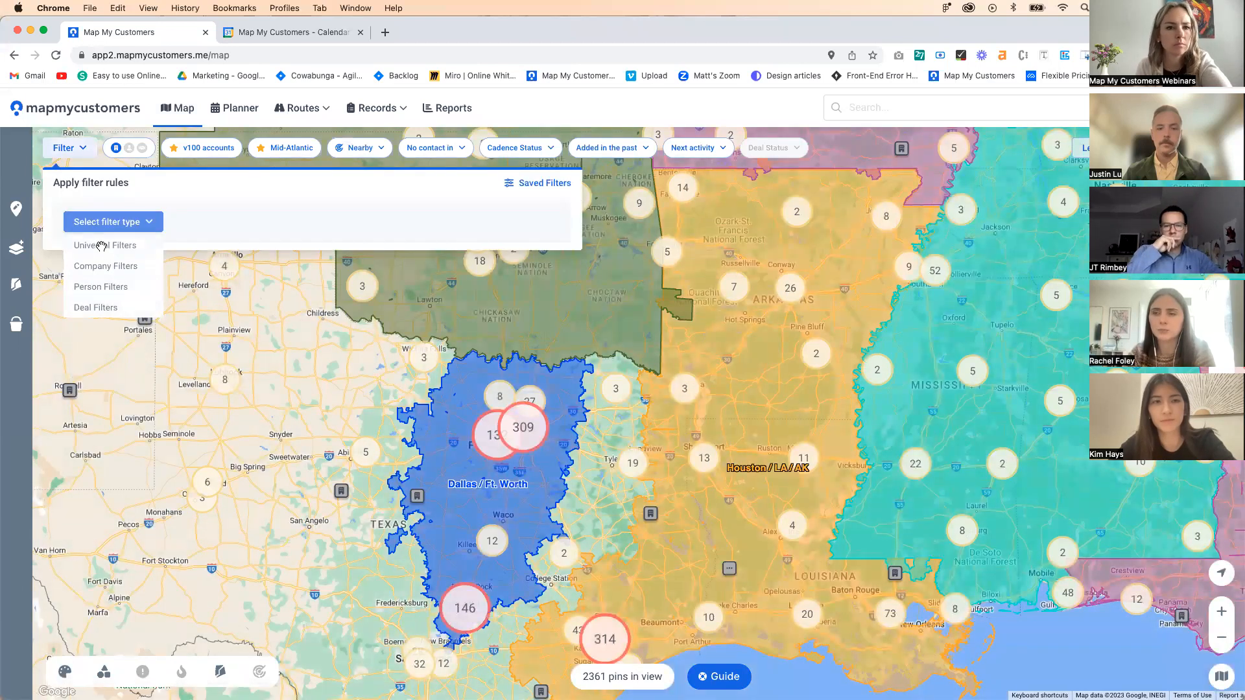
pyautogui.click(138, 240)
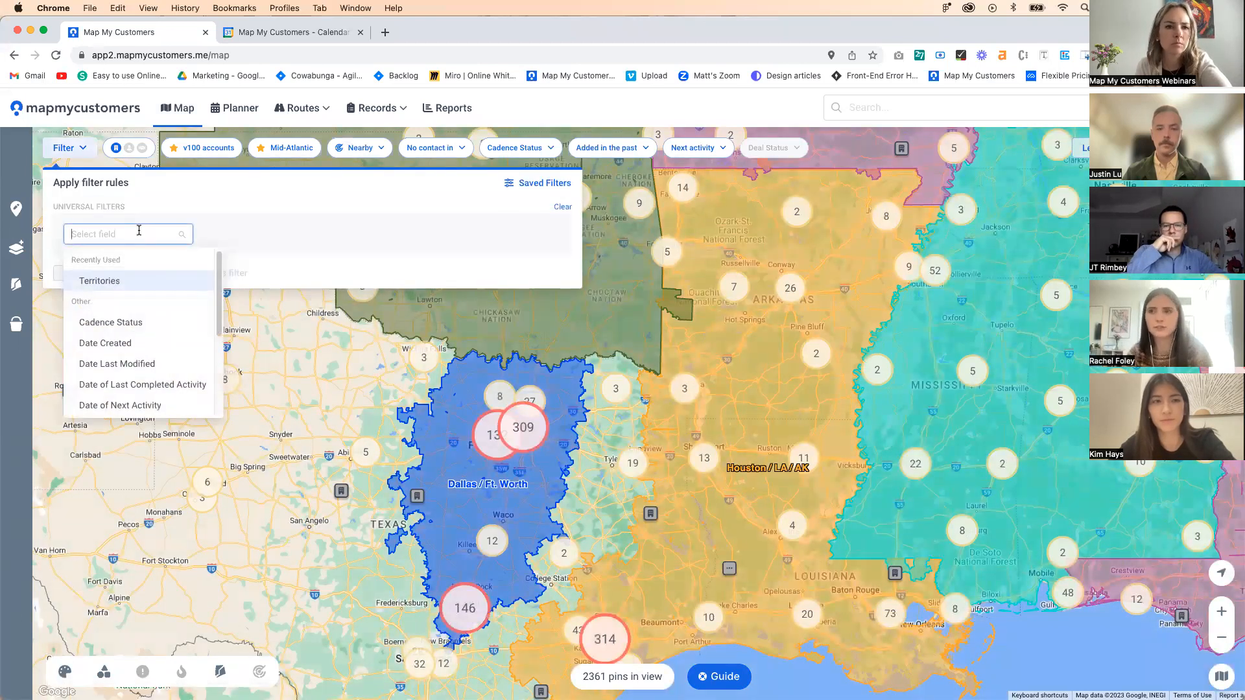
pyautogui.click(112, 282)
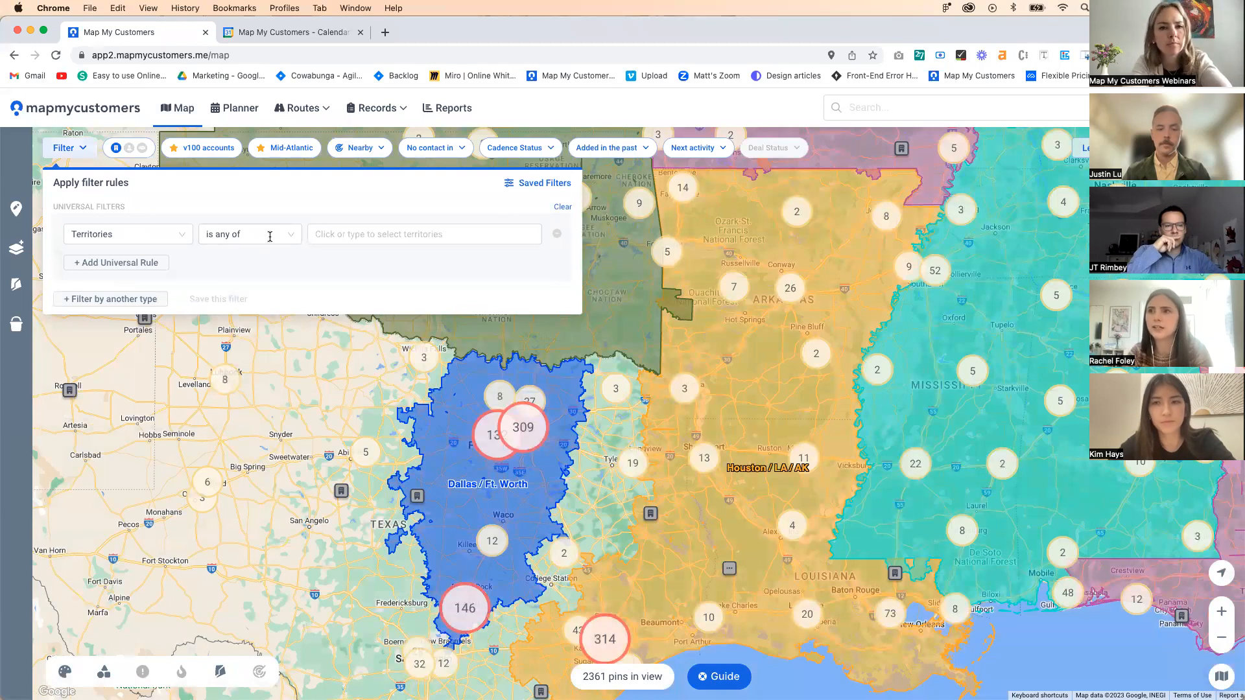
# Set the rule to any of Dallas / Ft. Worth, FL / GA, Great Lakes and Houston / LA / AK, and review the filtered map.
pyautogui.click(341, 234)
pyautogui.click(350, 288)
pyautogui.click(348, 302)
pyautogui.click(348, 322)
pyautogui.click(351, 343)
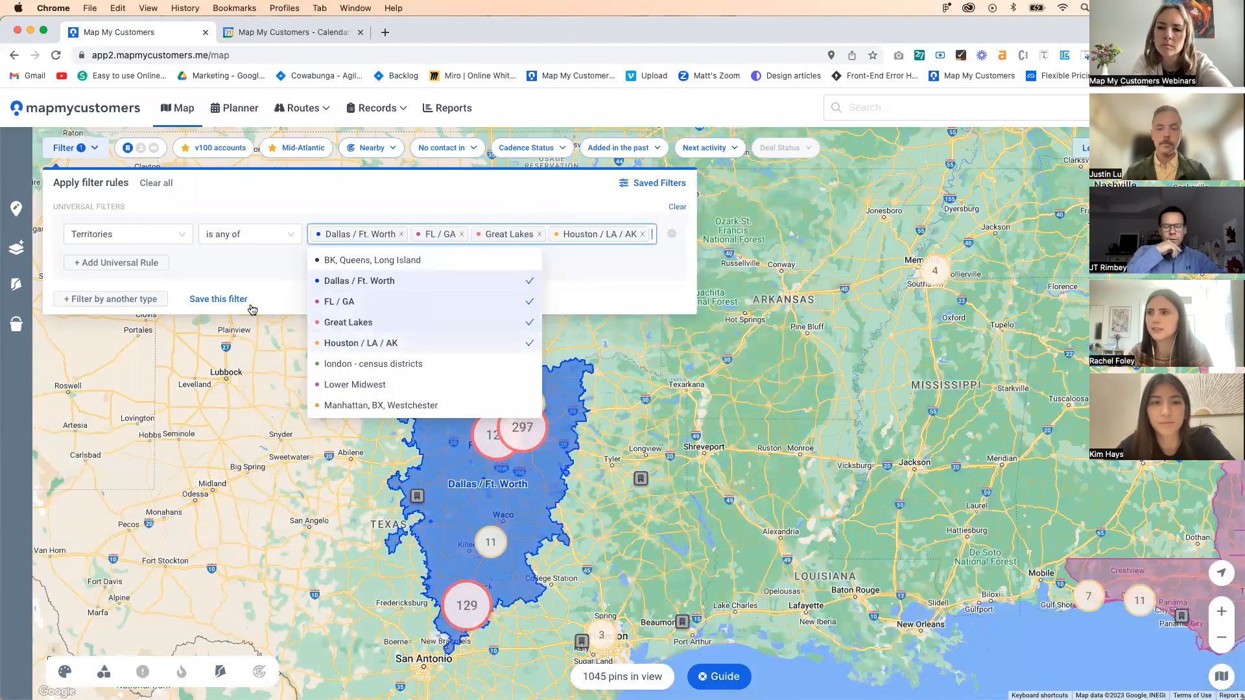
pyautogui.click(264, 385)
pyautogui.scroll(-3, 266, 386)
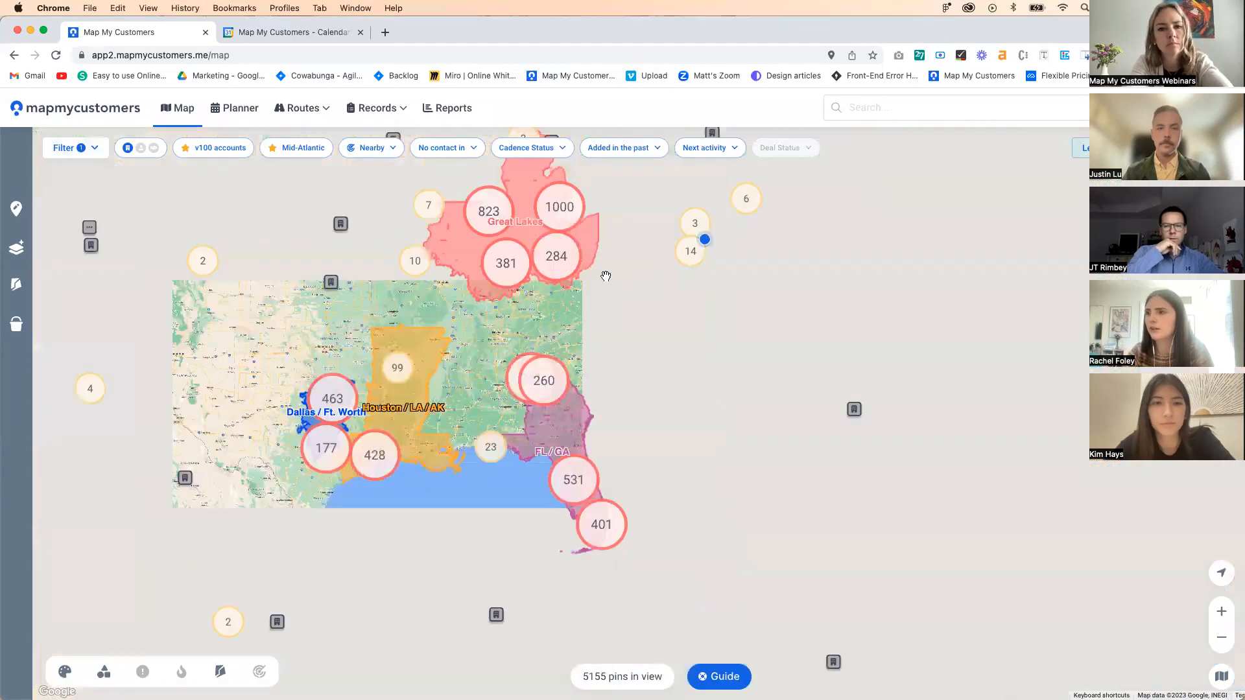
pyautogui.scroll(3, 418, 331)
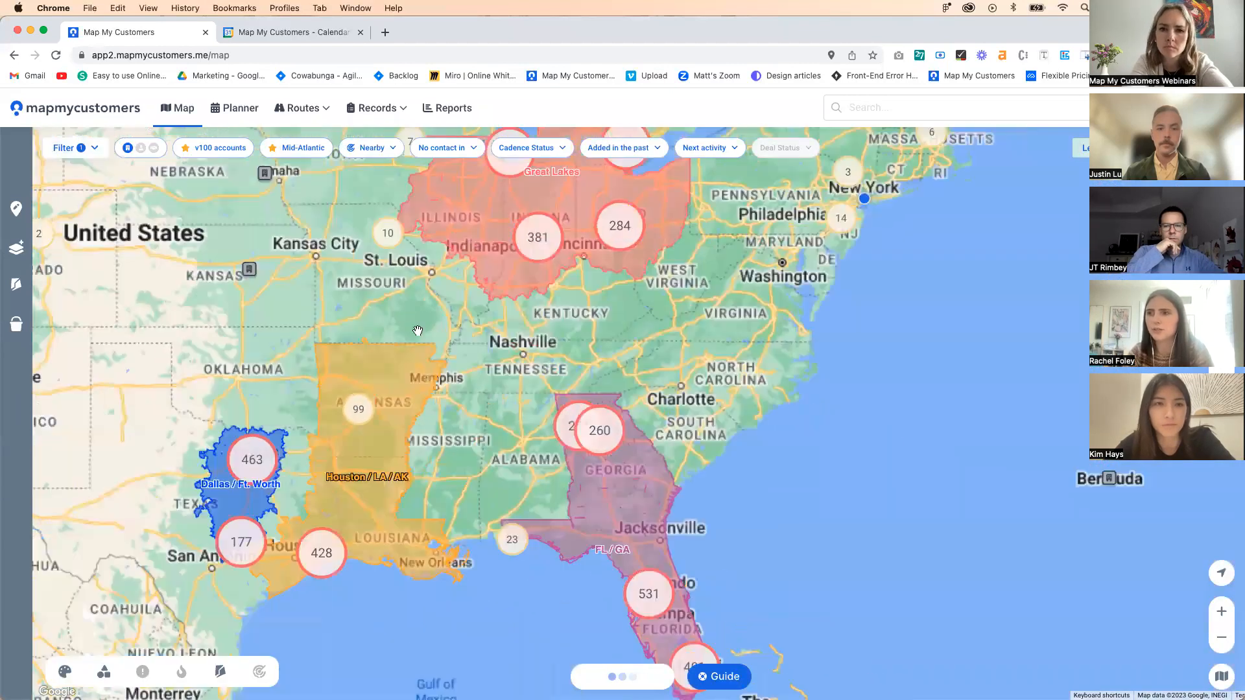
pyautogui.scroll(2, 523, 306)
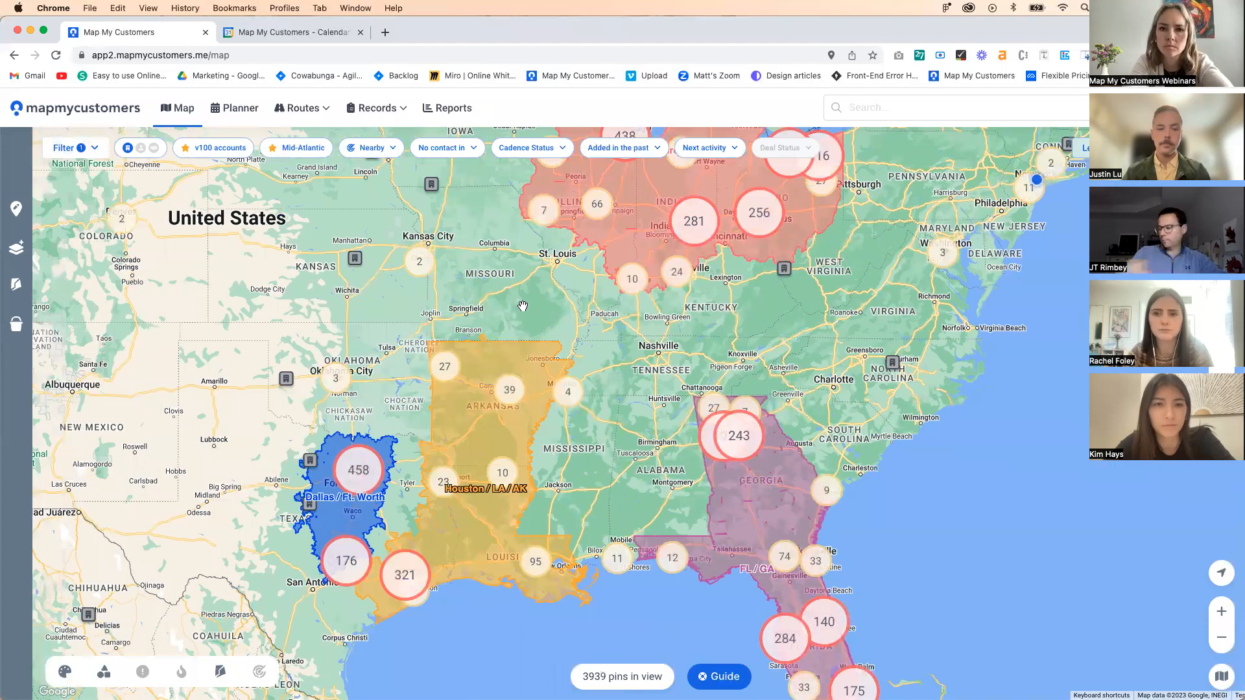